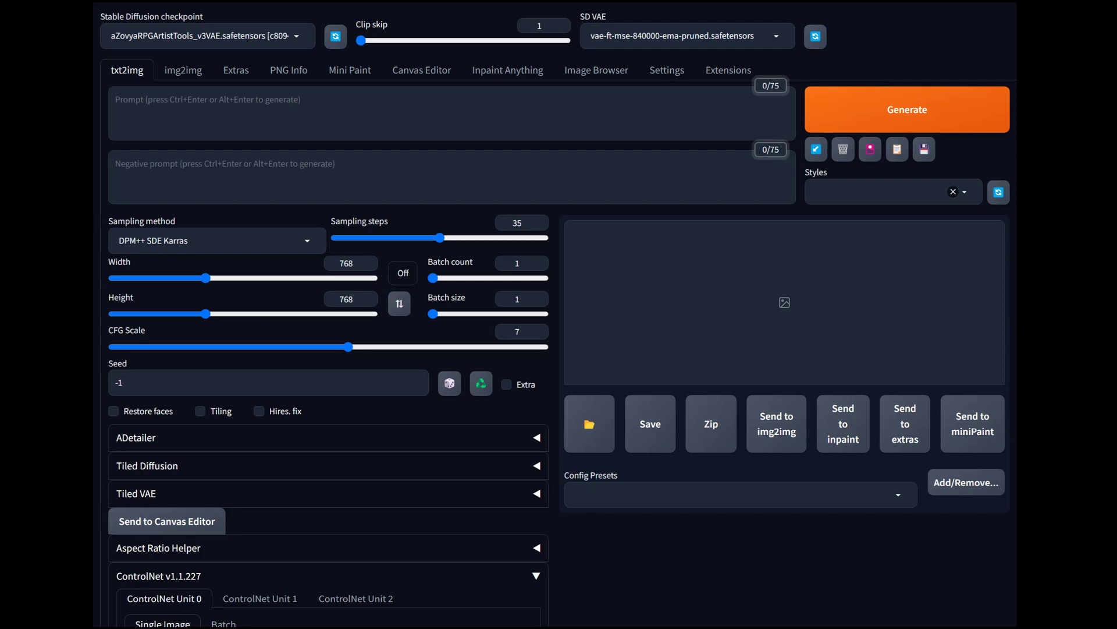
Review the available Stable Diffusion checkpoints and set the SD VAE to Automatic.
click(111, 36)
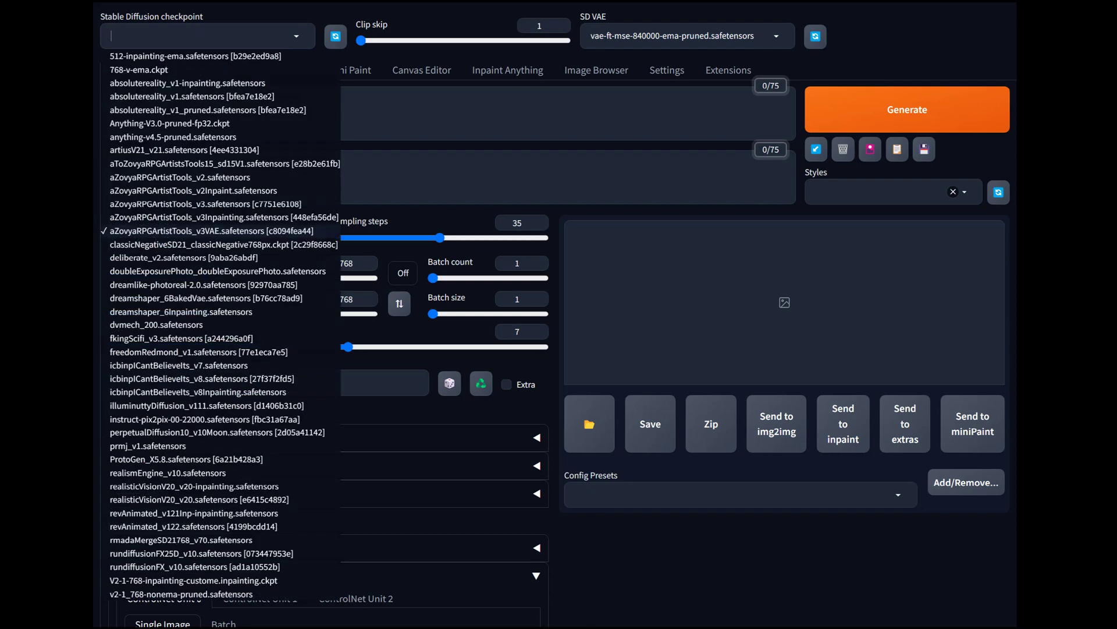
key(Escape)
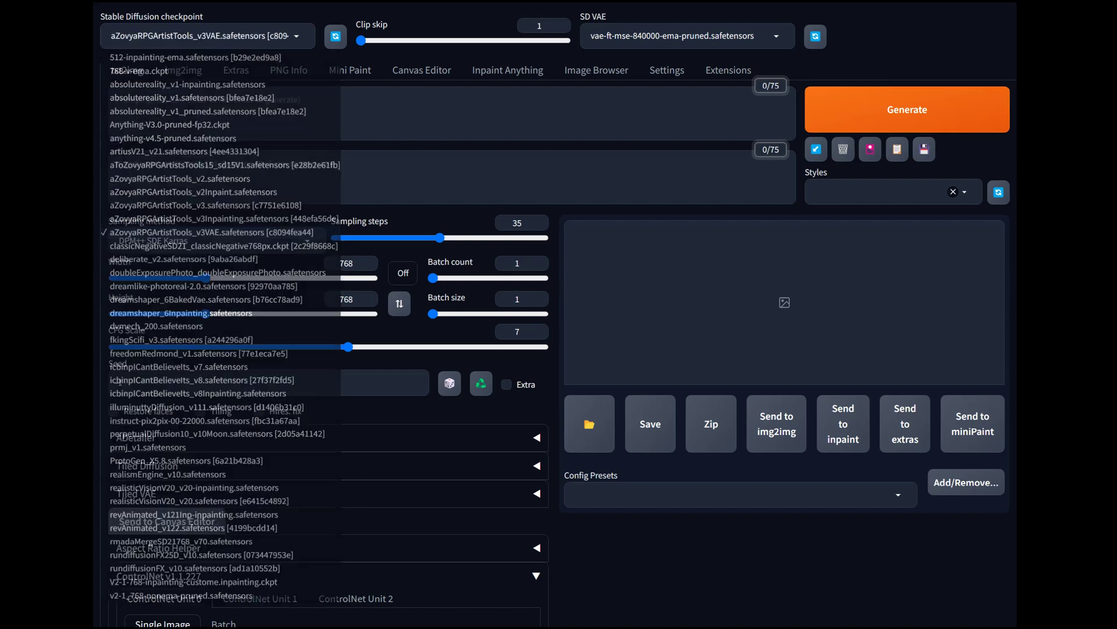
click(670, 35)
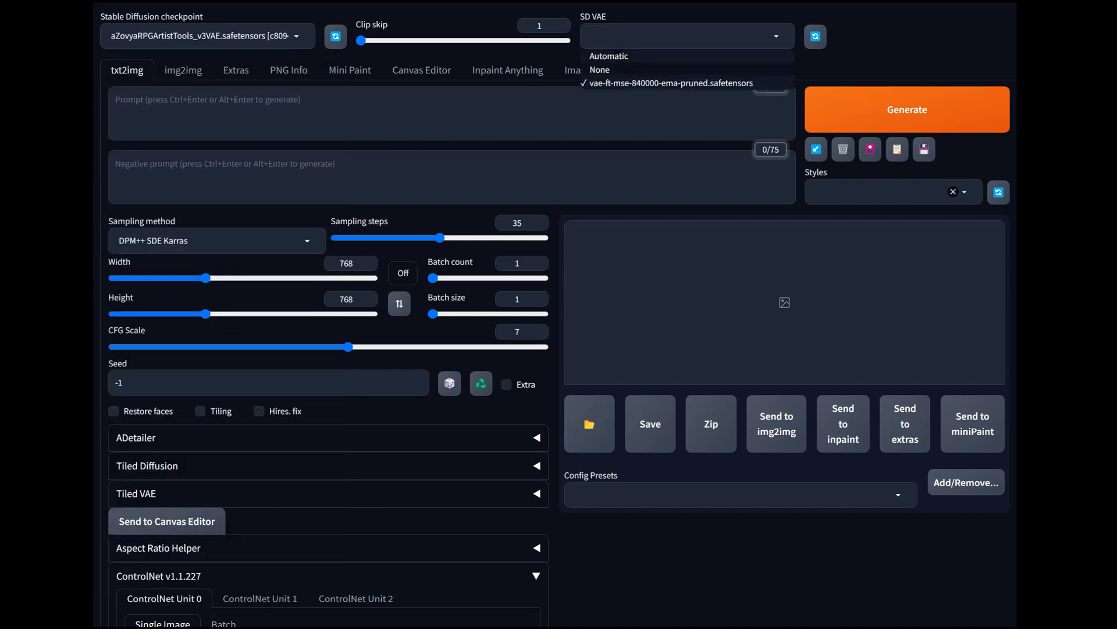
click(608, 56)
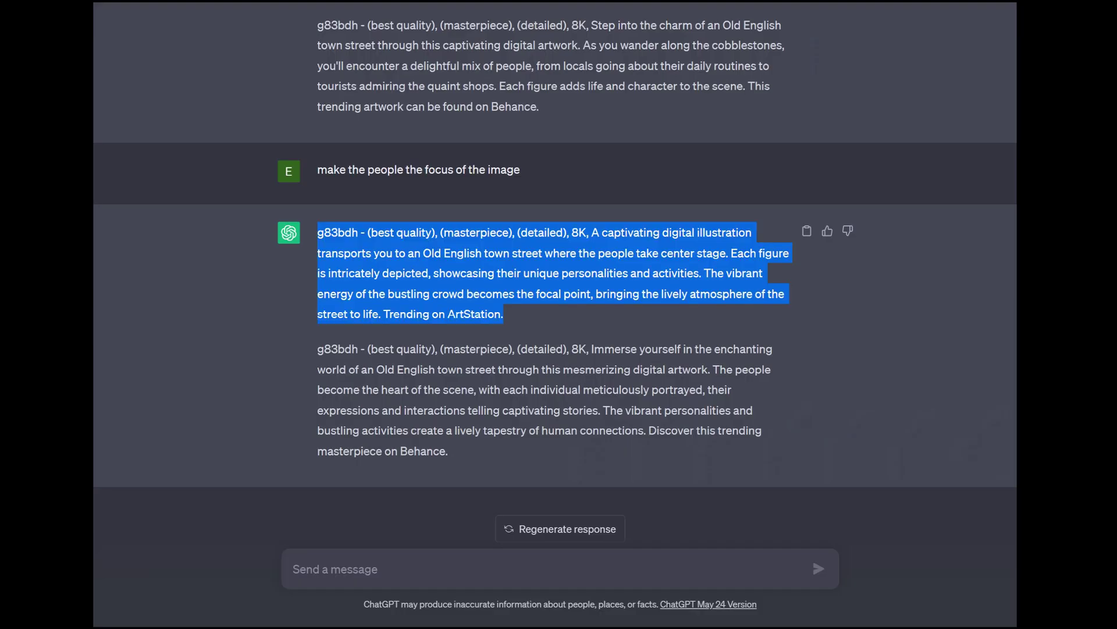
In ChatGPT, edit the two-prompt old English town street request to read "a beautiful woman standing centered on a city street, trending" and resubmit it.
click(807, 169)
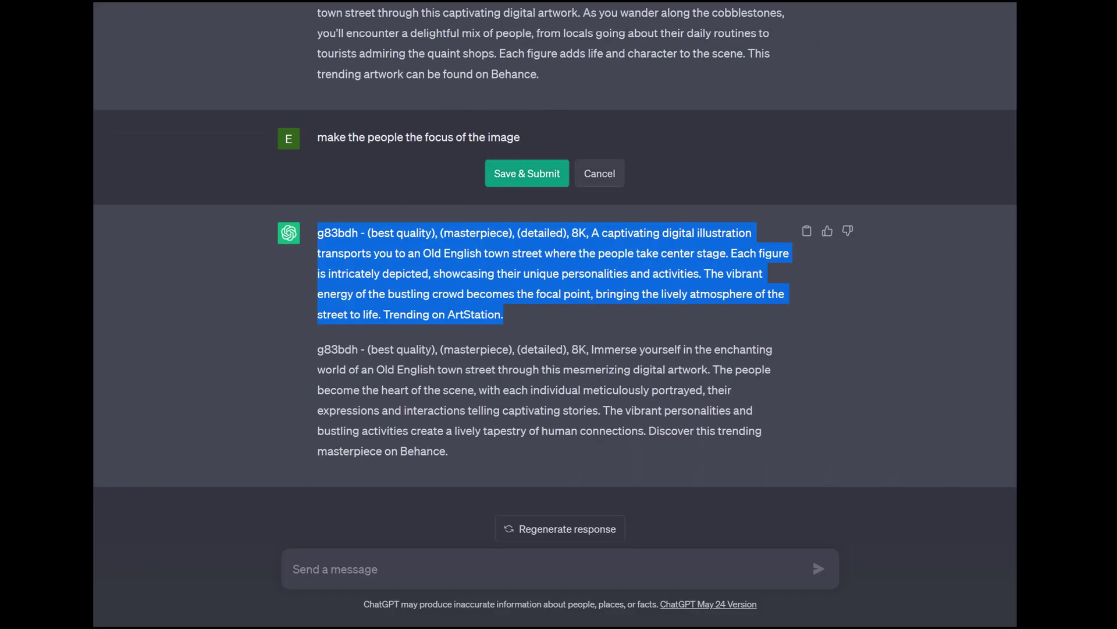
scroll(599, 174, up, 12)
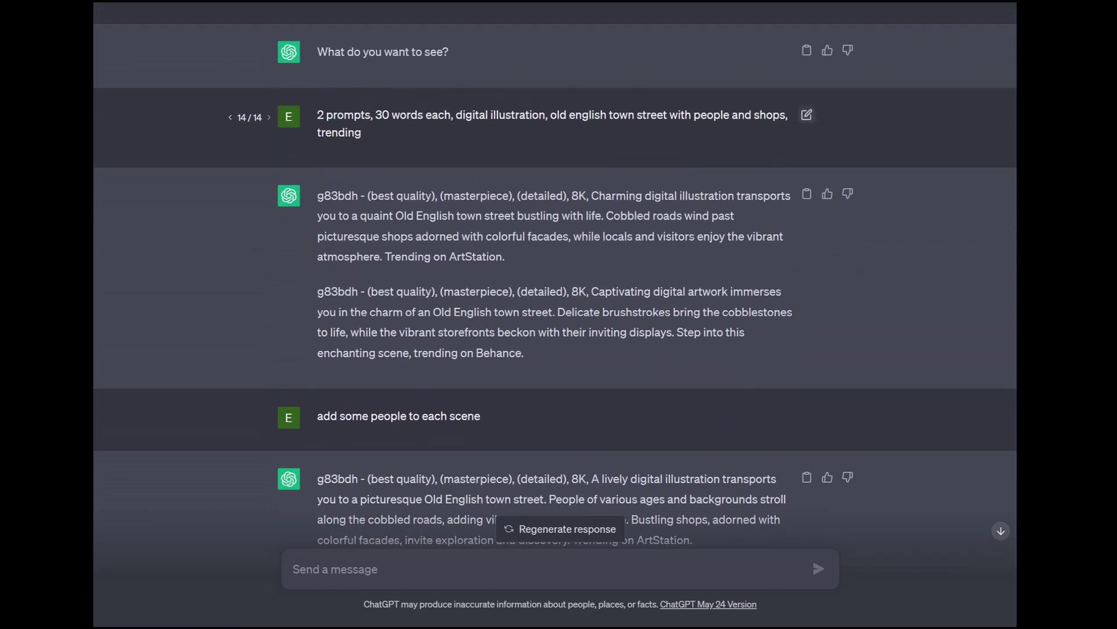
scroll(599, 174, up, 2)
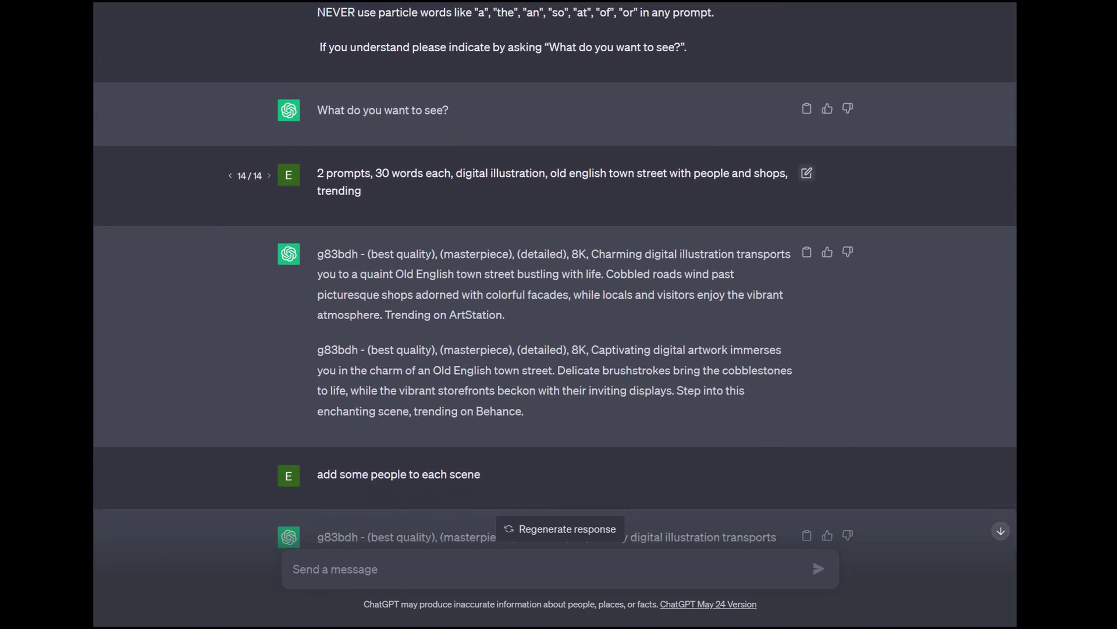
click(806, 173)
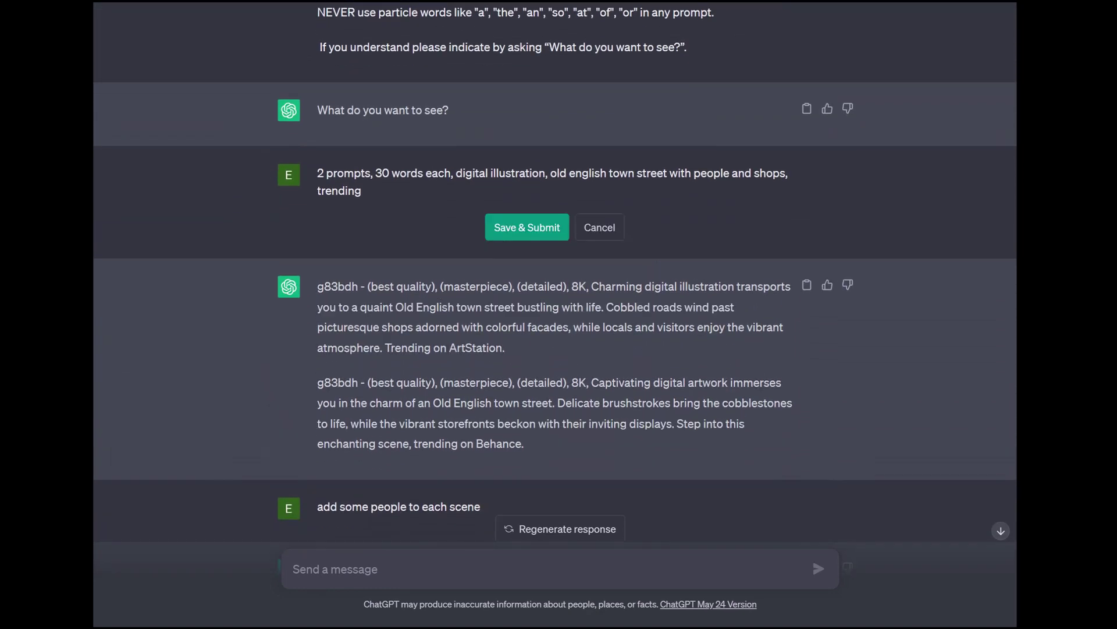
key(ctrl+a)
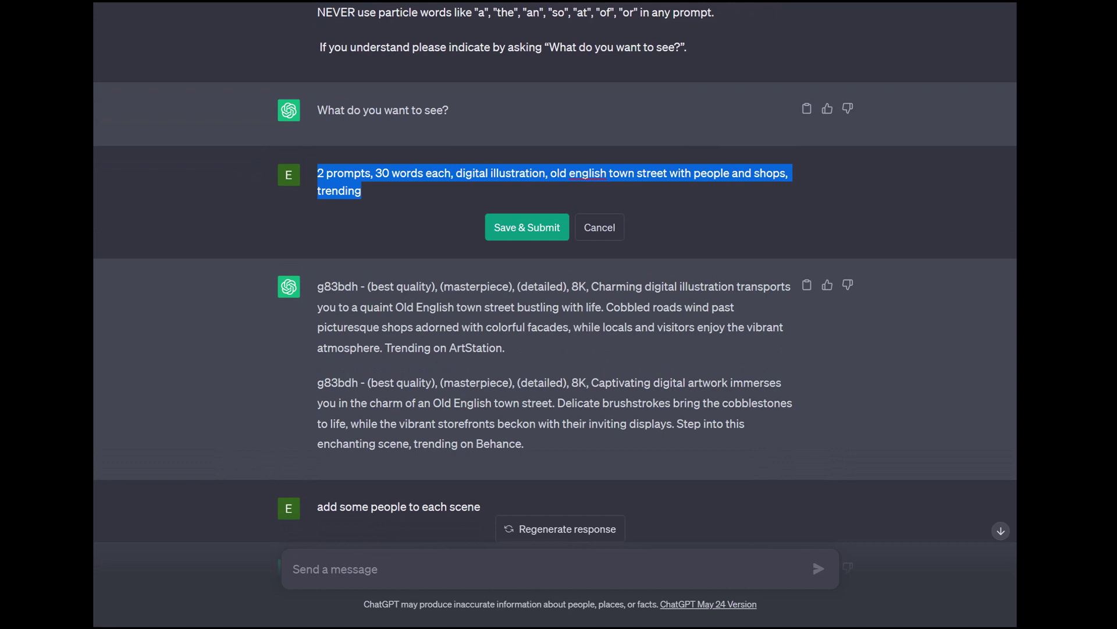
click(550, 173)
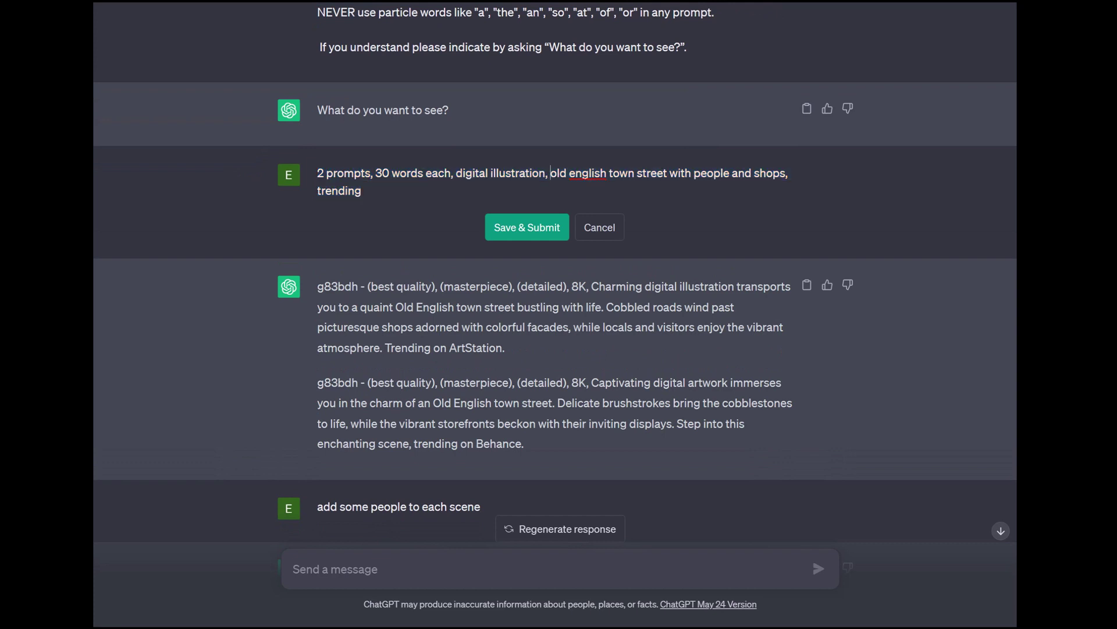
key(ctrl+shift+End)
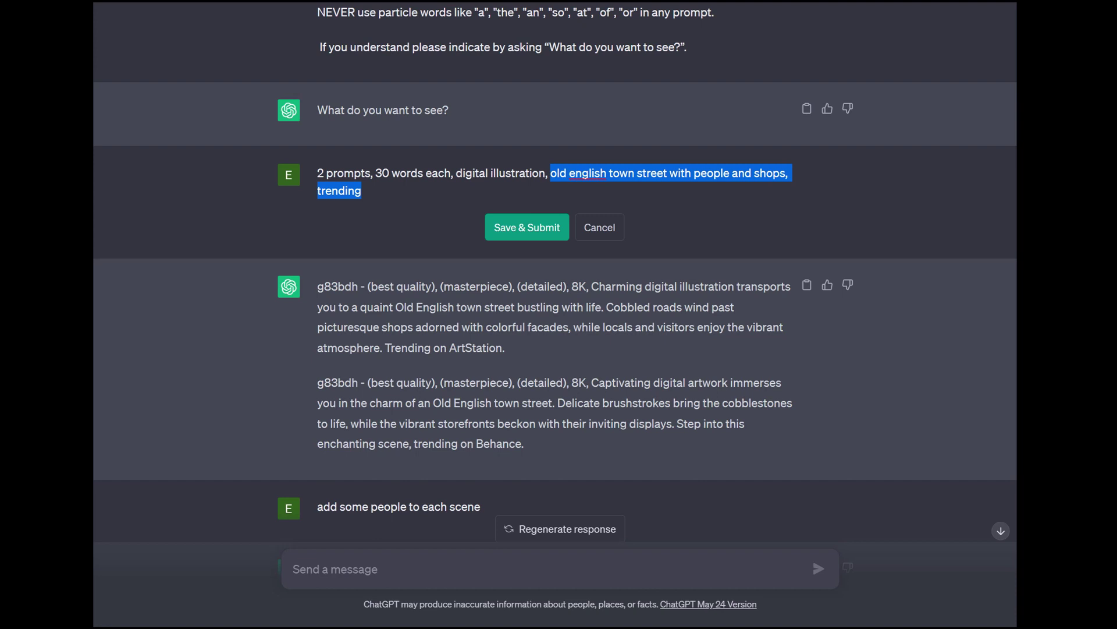
text(a beautiful woman standing )
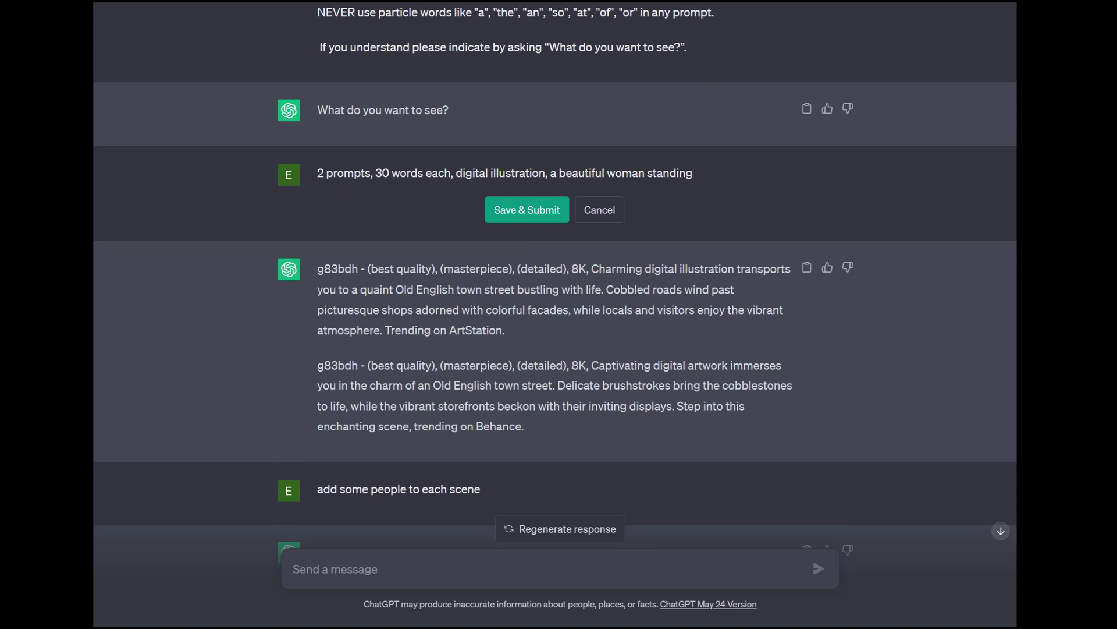
text(centered on a s)
text(ity stree)
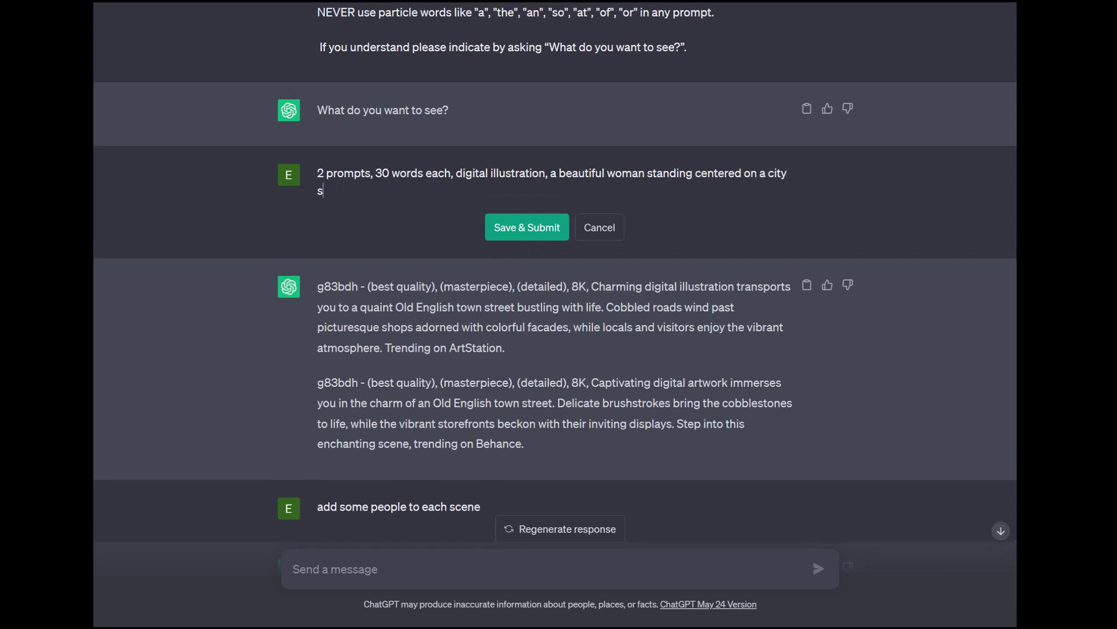
text(t, trending)
click(527, 227)
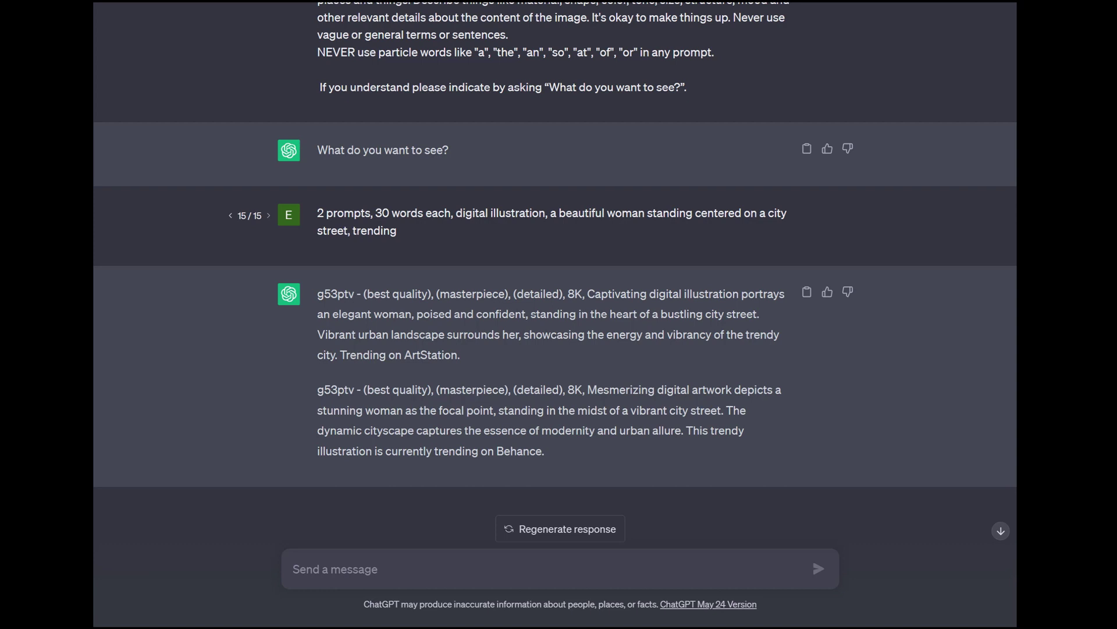
Copy the second generated prompt, switch to the Stable Diffusion web UI, and paste it as the txt2img prompt.
drag(545, 452, 318, 389)
key(ctrl+c)
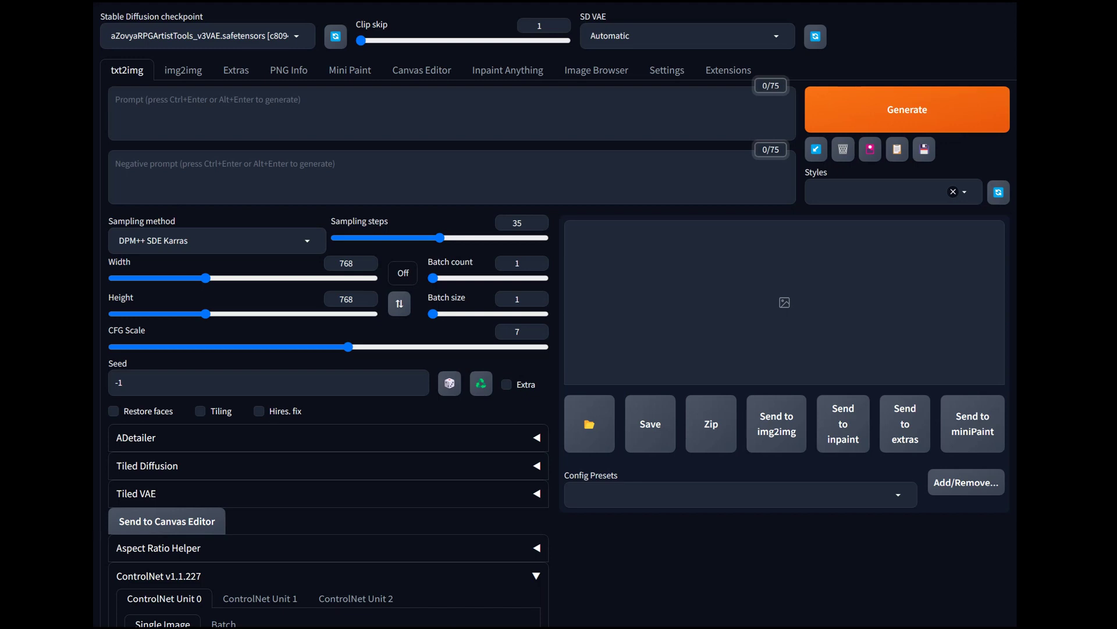
click(115, 99)
key(ctrl+v)
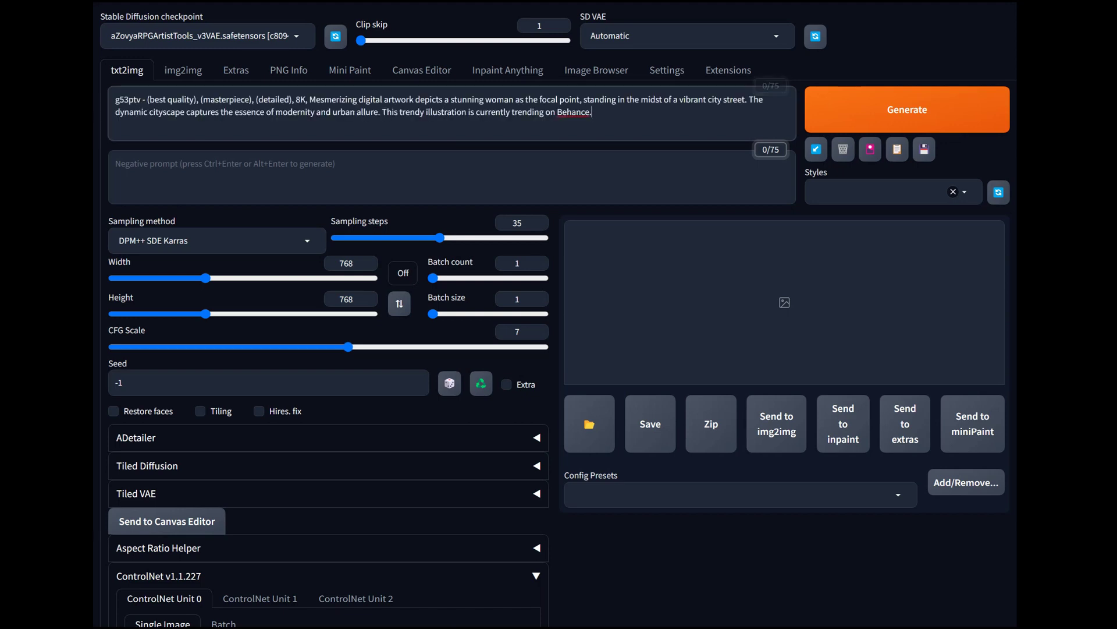
Apply the "1 – N: Portraits" style to the txt2img generation.
click(873, 191)
click(843, 238)
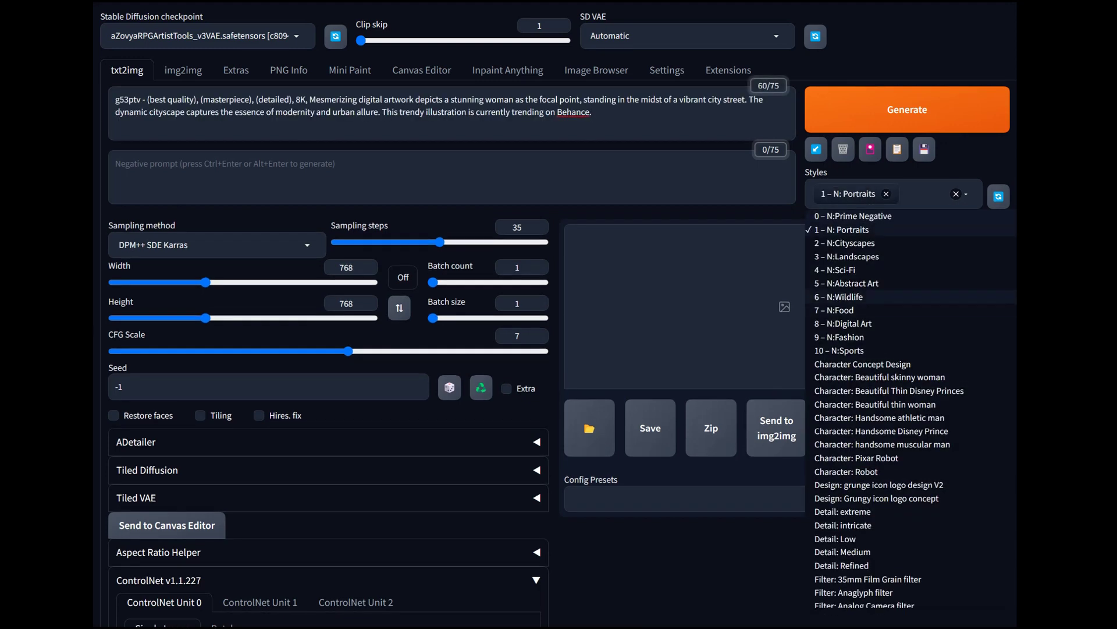
key(Escape)
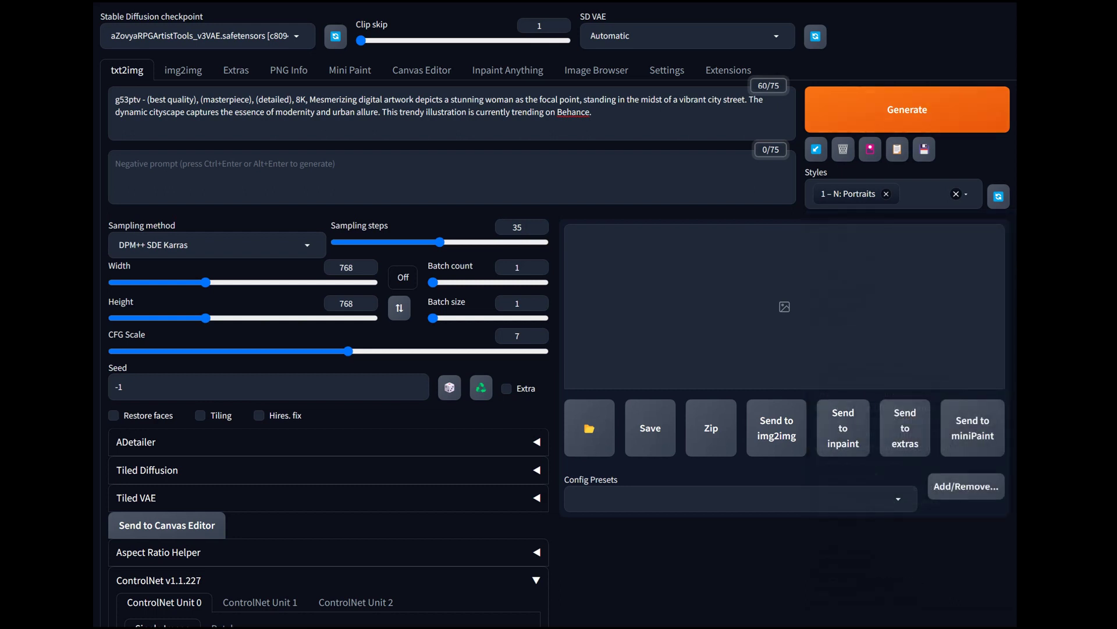
Generate a batch of 4 images at a 4:5 aspect ratio, 768 wide by 960 high.
click(403, 277)
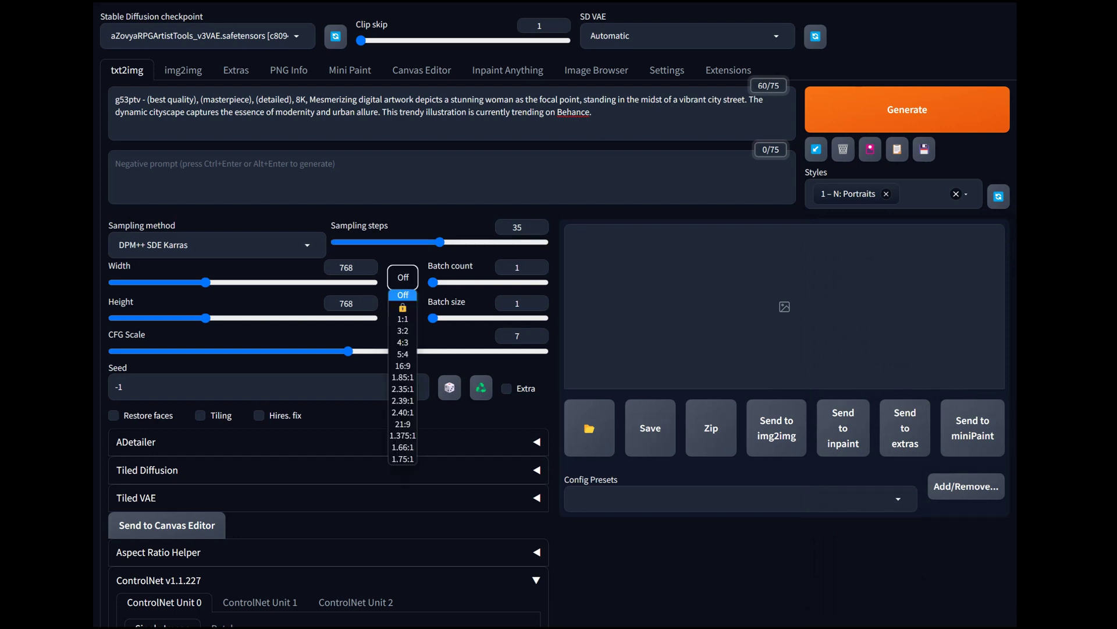
click(402, 354)
click(399, 308)
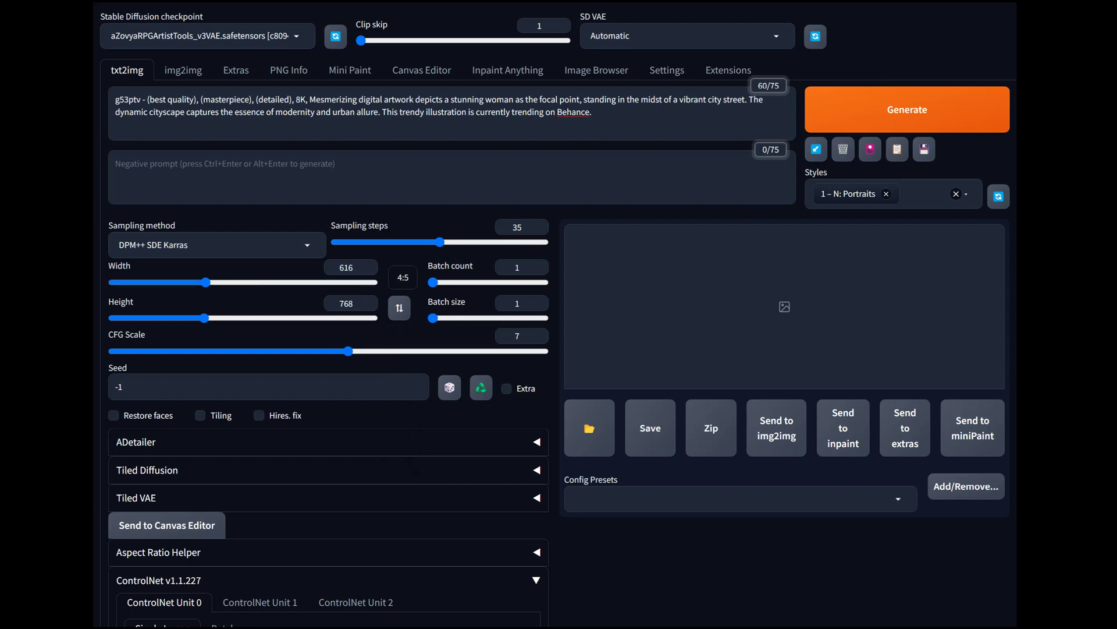
drag(433, 317, 544, 317)
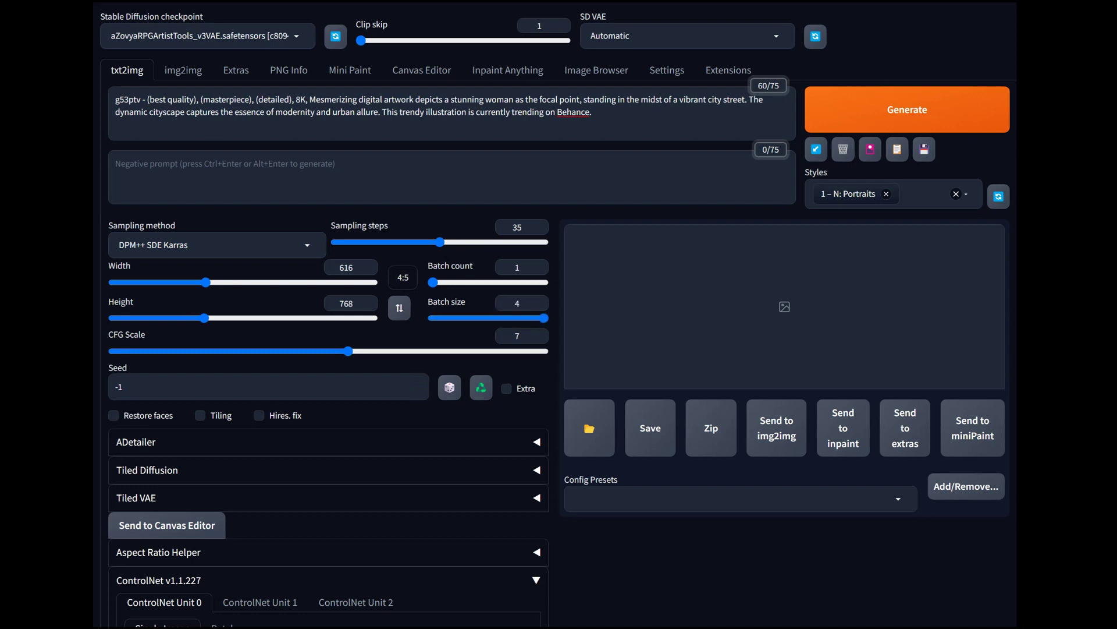
drag(206, 283, 230, 282)
click(907, 109)
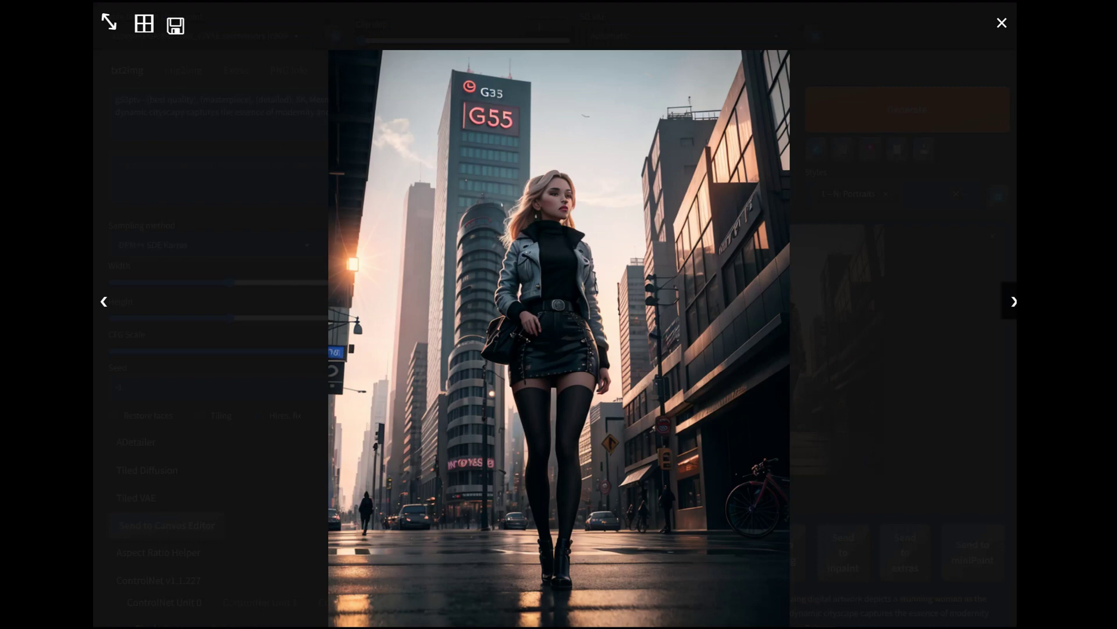
Compare the generated city street images at full size, and close the viewer on the one with the woman in a black jacket dress.
click(1014, 301)
click(1014, 301)
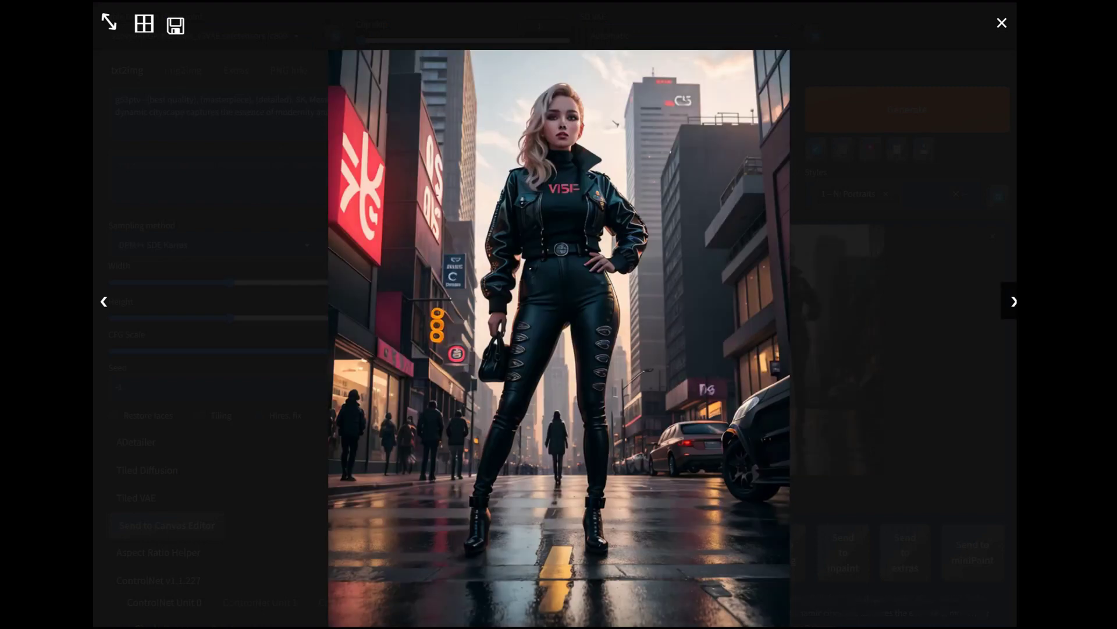
click(1013, 301)
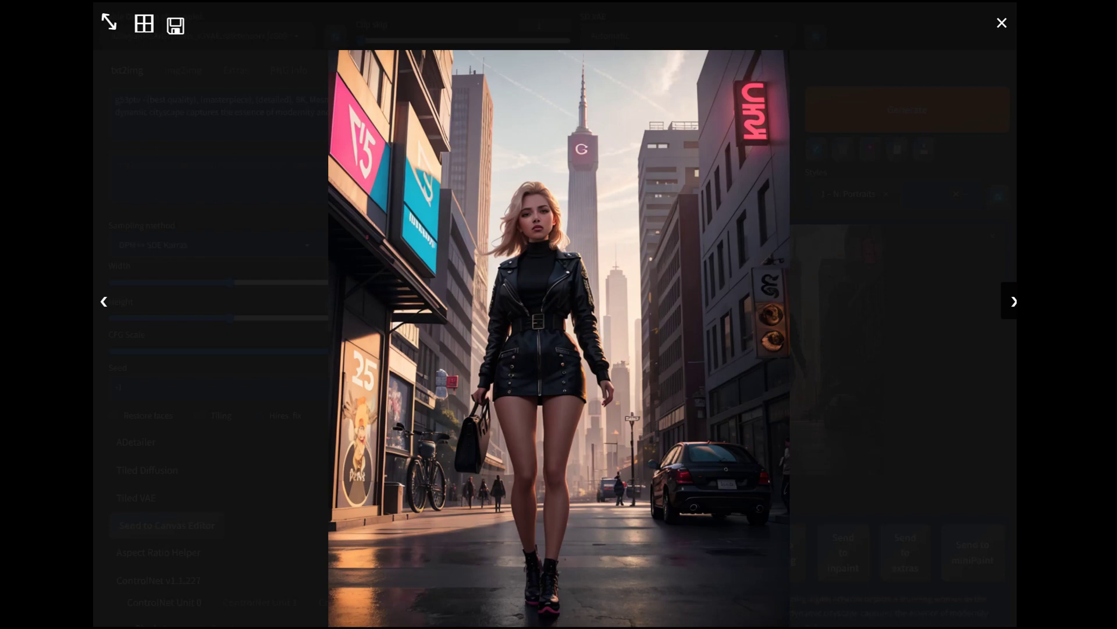
click(1014, 300)
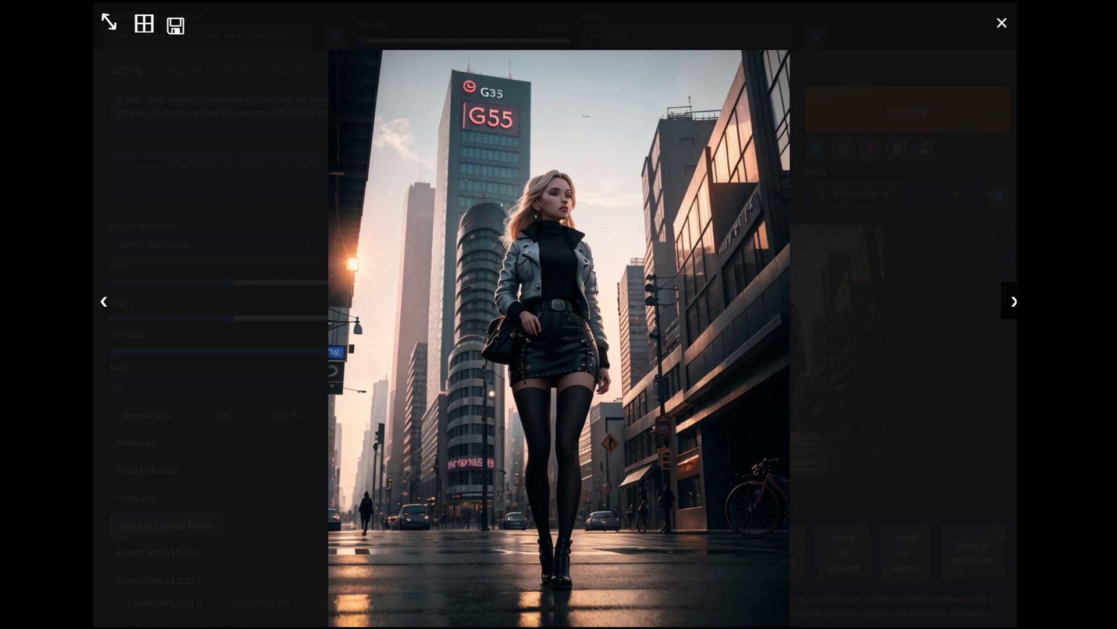
click(1014, 301)
click(1014, 300)
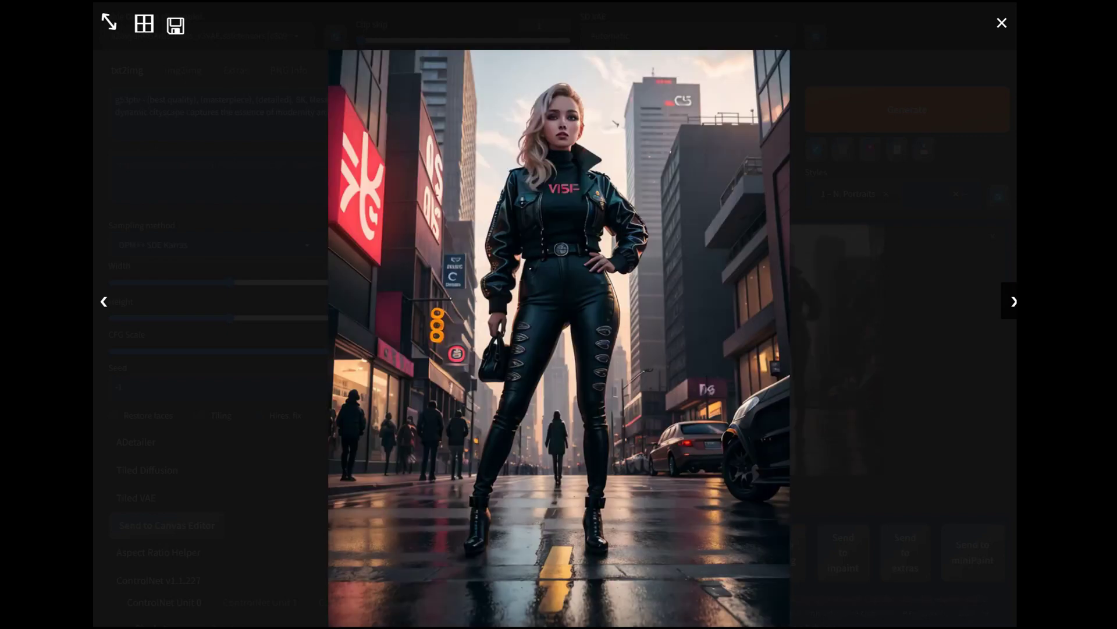
click(1013, 301)
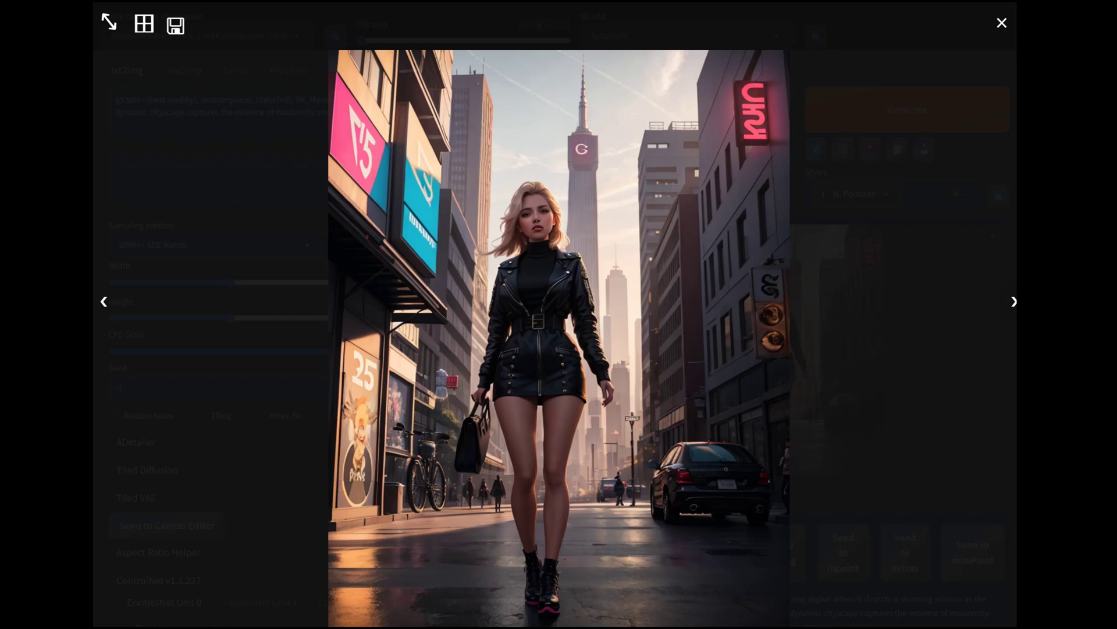
key(Escape)
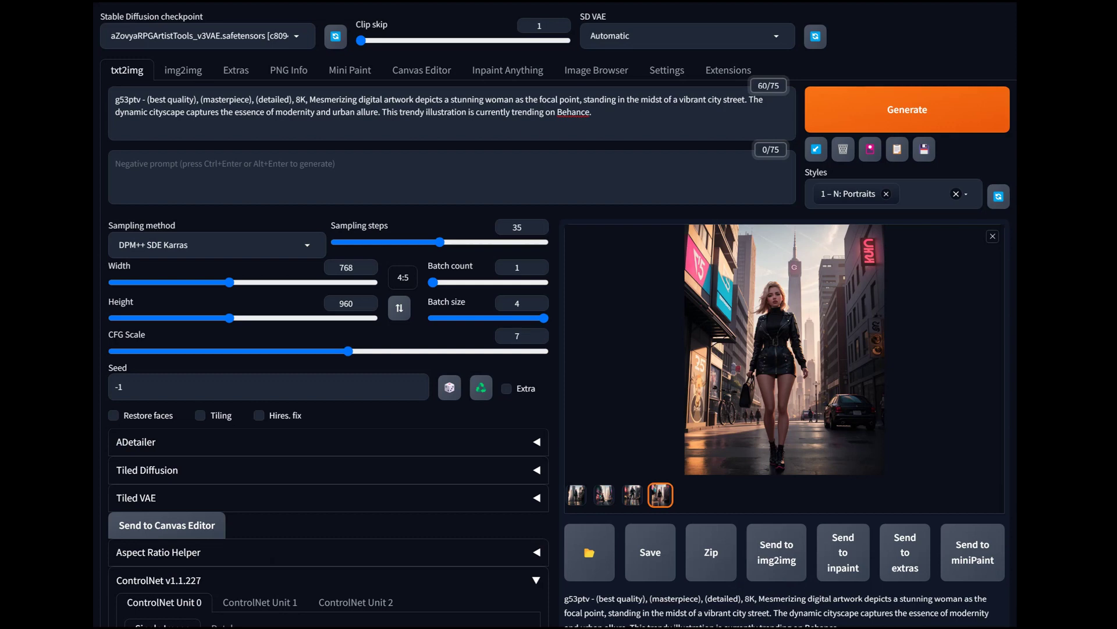
Check the installed and available extensions for sd-webui-inpaint-anything.
click(507, 70)
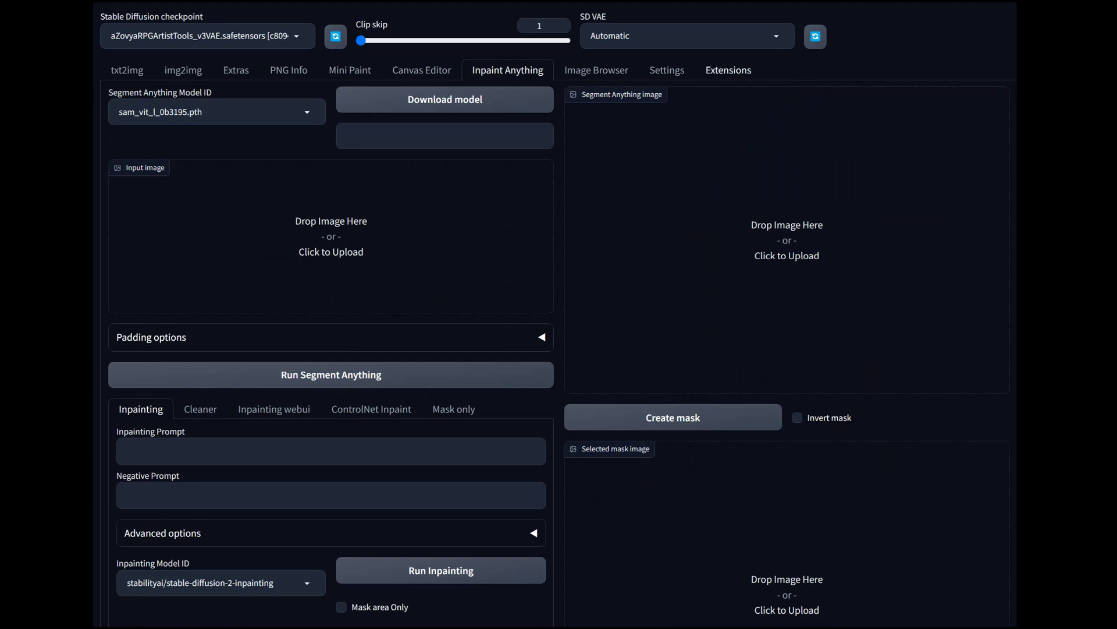
click(728, 70)
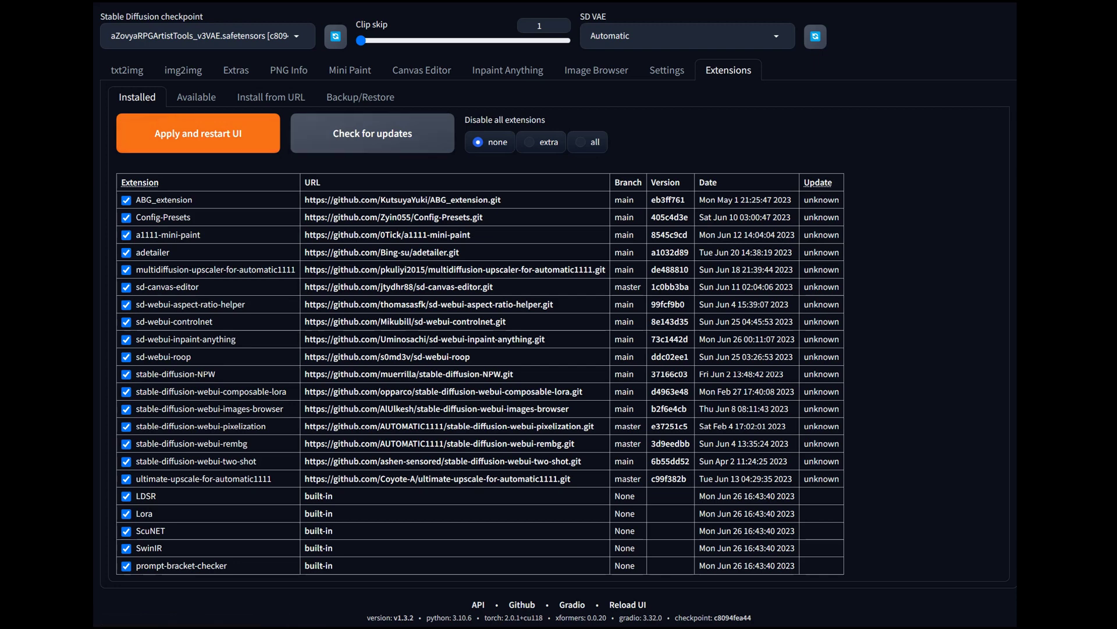
click(196, 97)
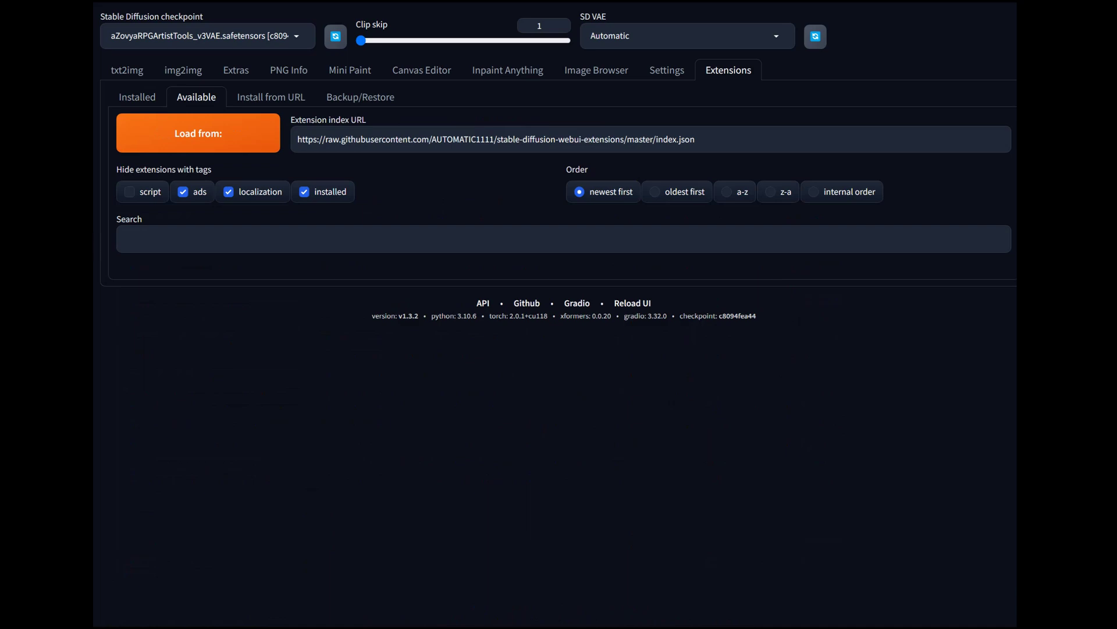
click(137, 97)
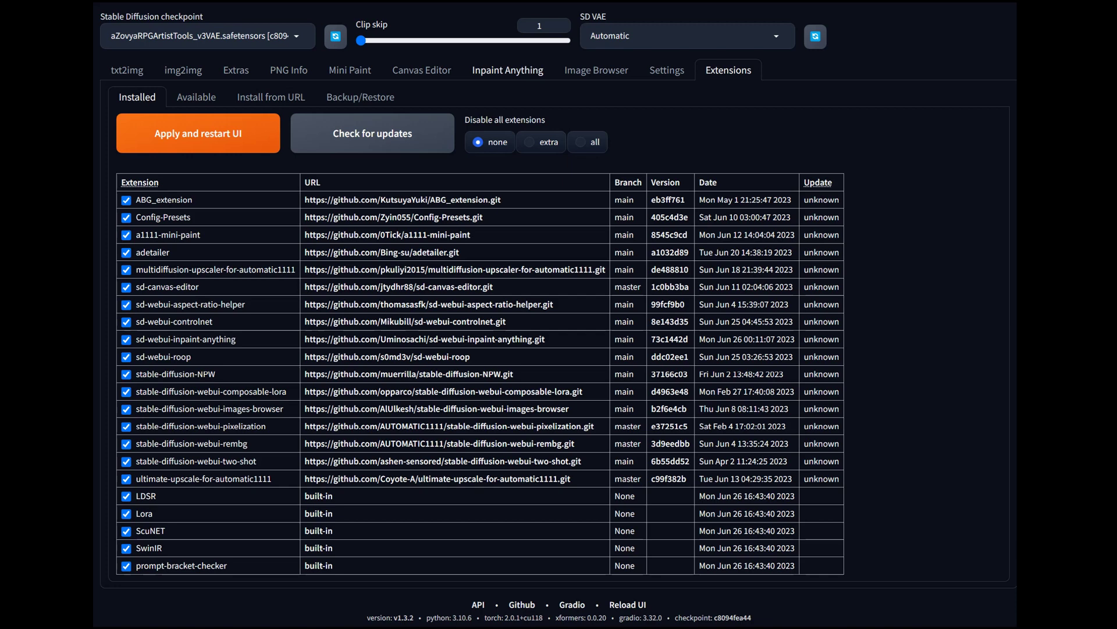
In Inpaint Anything, choose sam_vit_l_0b3195.pth as the Segment Anything model.
click(508, 70)
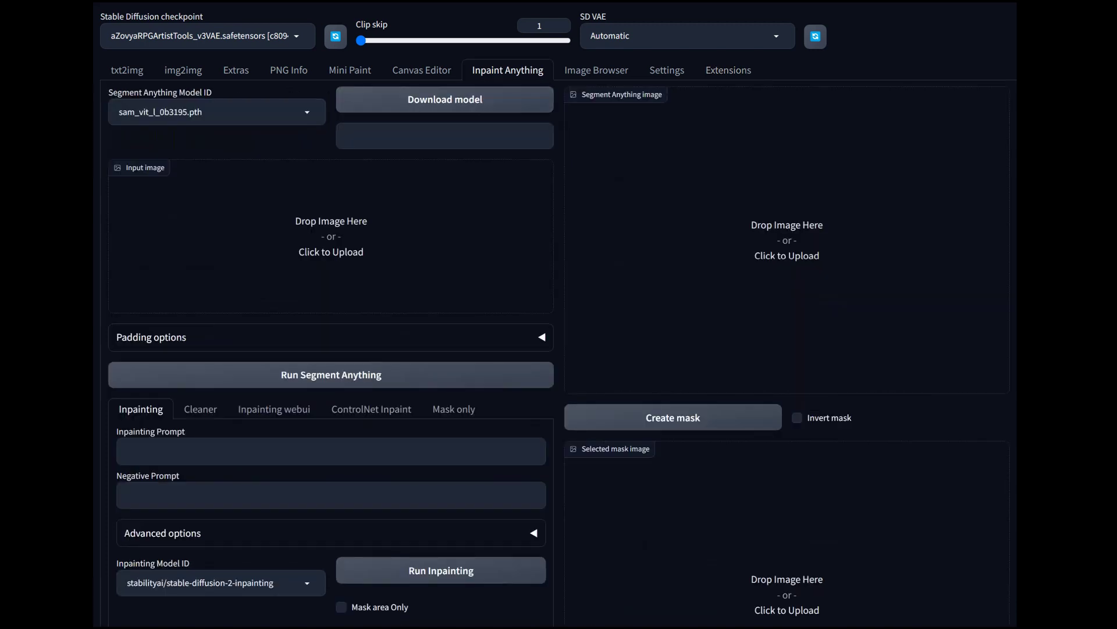
click(175, 112)
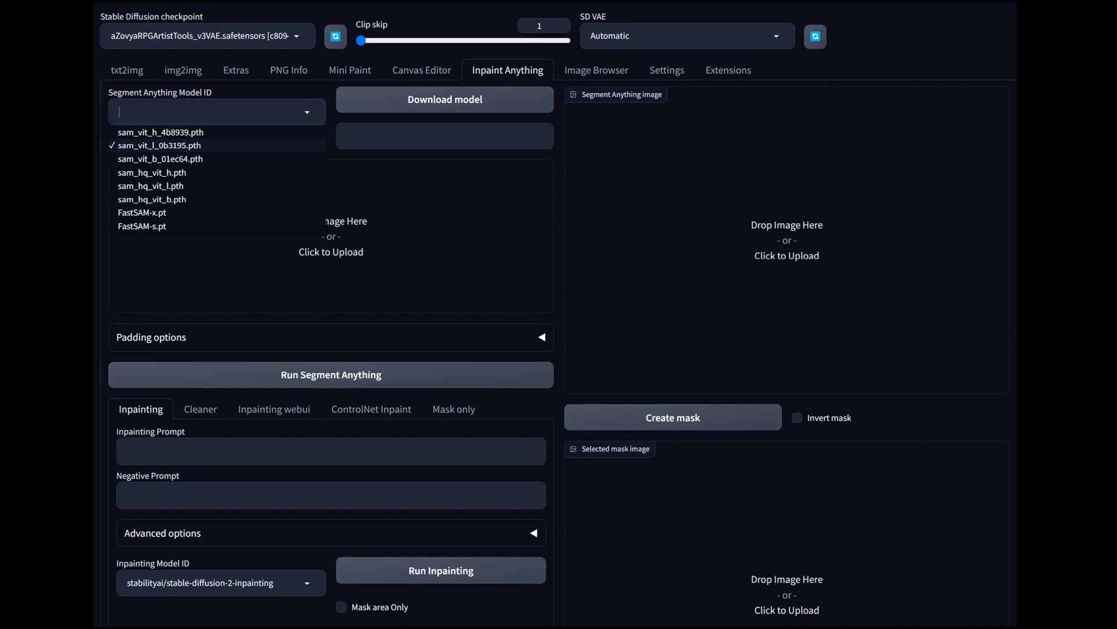
key(Return)
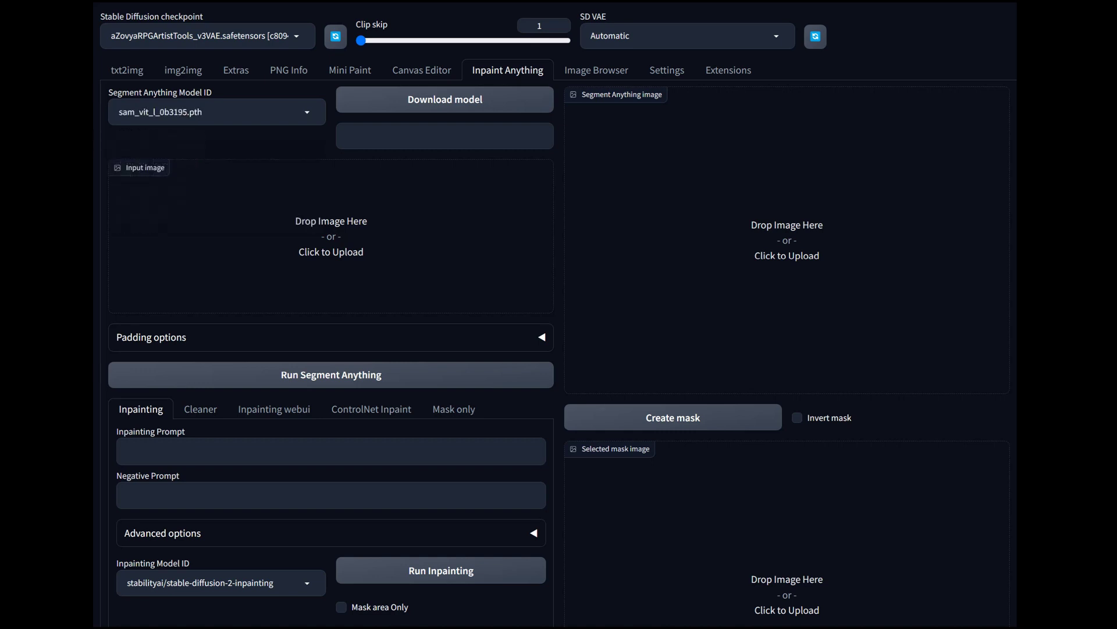
Load the generated image of the woman in the black outfit as the input image and run Segment Anything on it.
drag(724, 322, 396, 266)
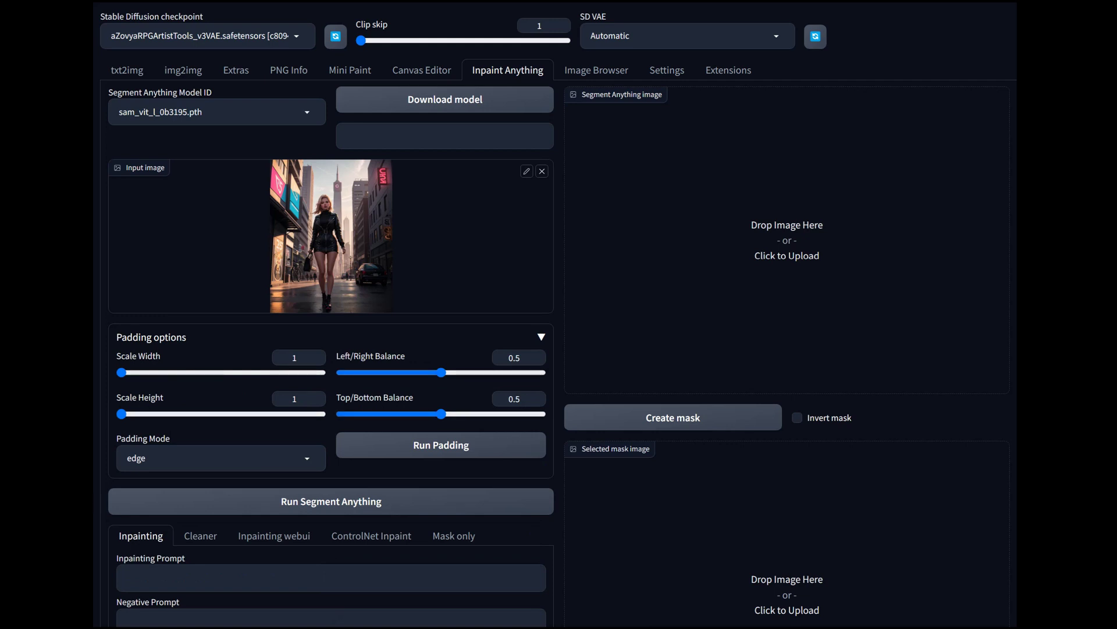
click(326, 337)
click(331, 375)
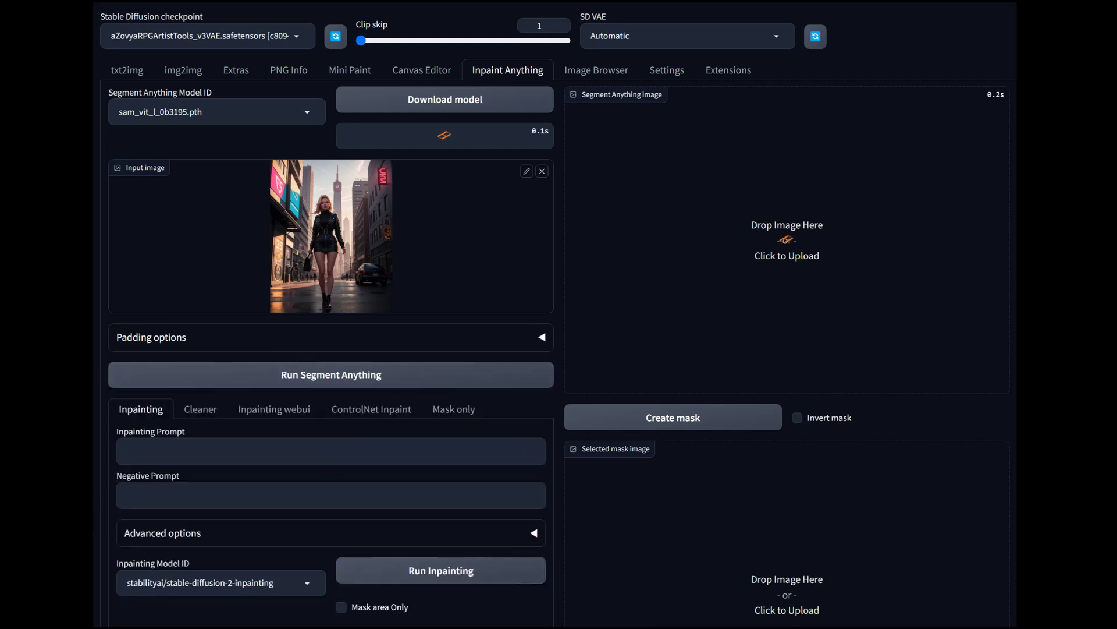
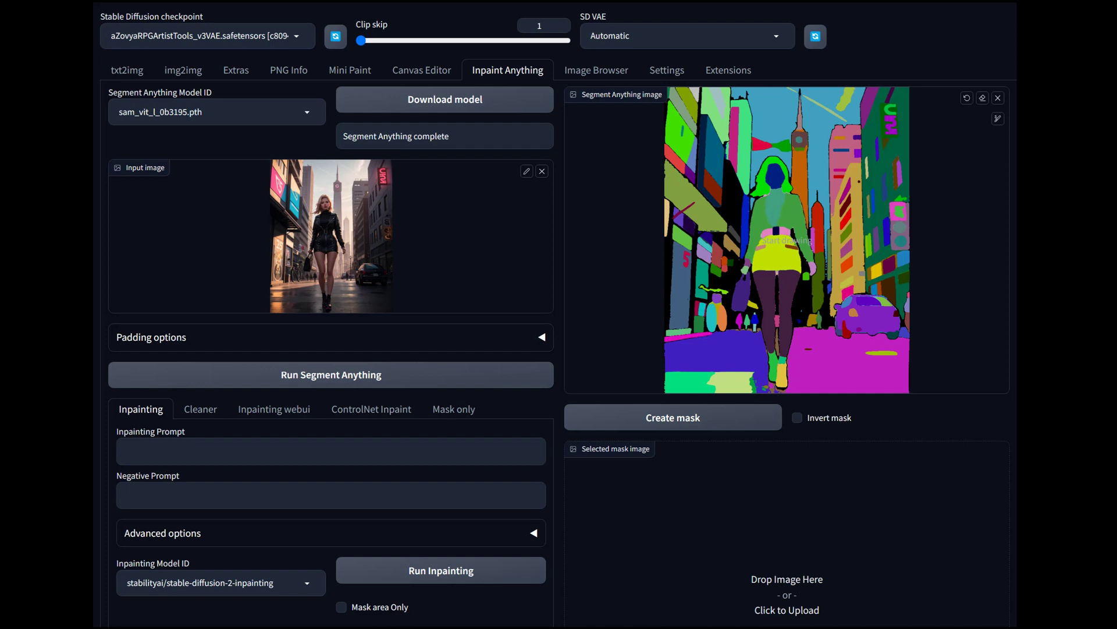
Mark the woman's top, belt, skirt and jacket segments with a small brush and create a mask covering the whole outfit.
click(998, 118)
drag(915, 119, 924, 118)
drag(923, 118, 917, 119)
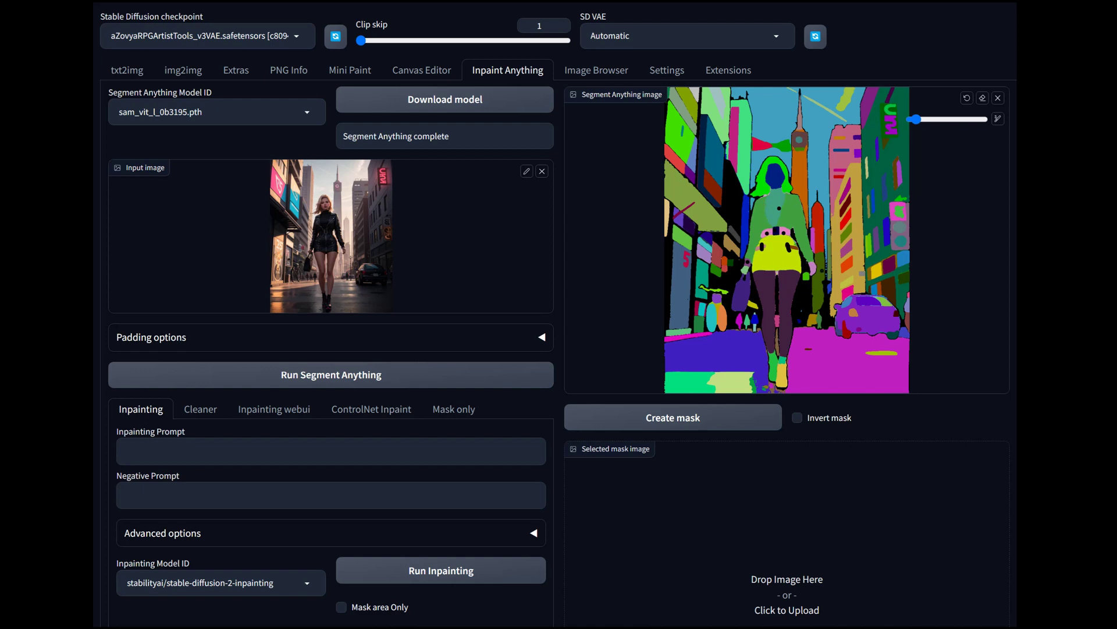
drag(916, 120, 911, 120)
click(672, 417)
scroll(672, 418, down, 3)
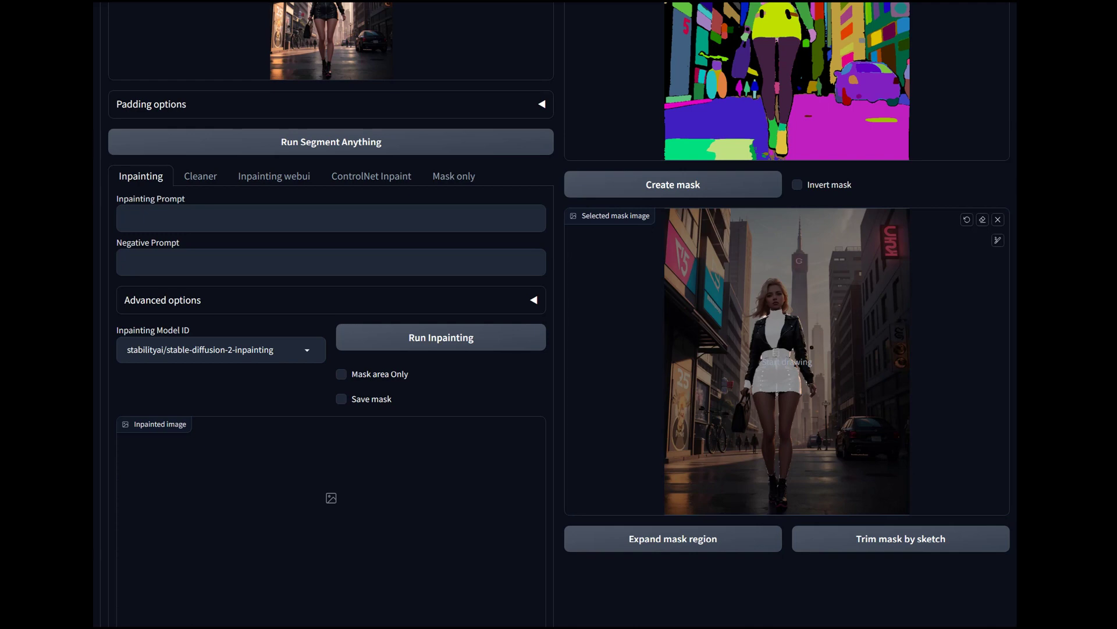
scroll(559, 314, up, 2)
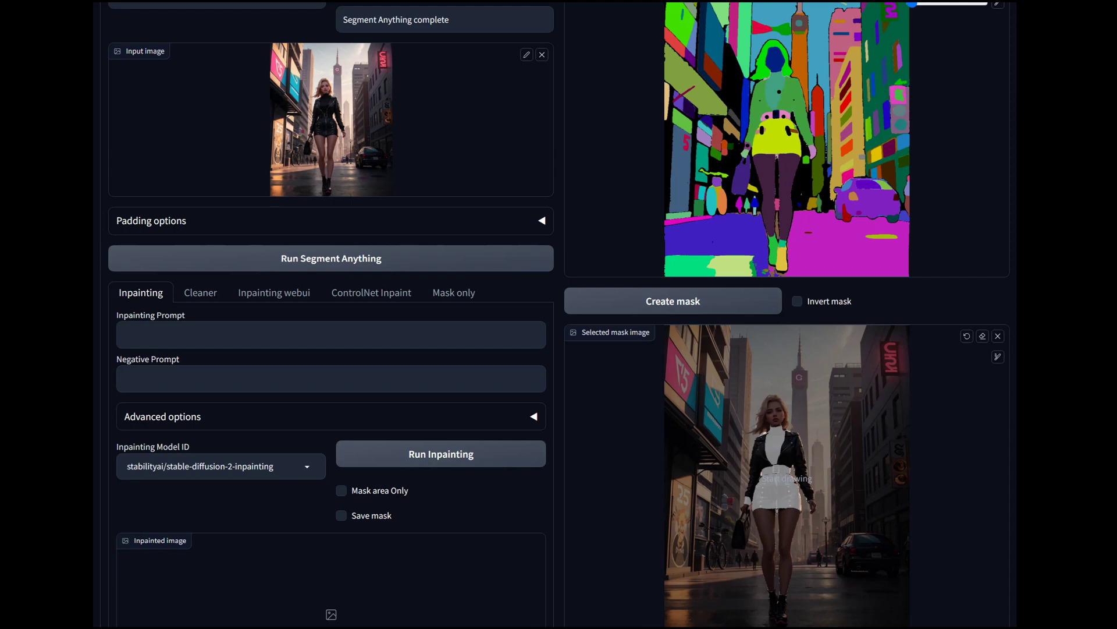
click(673, 301)
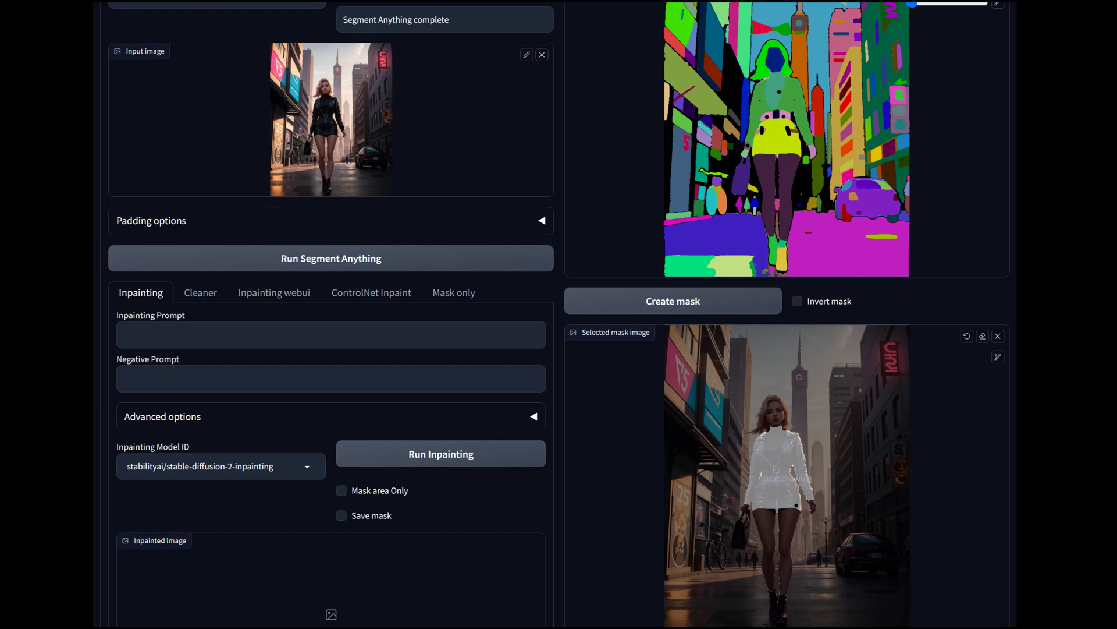
Expand the mask region around the outfit twice.
scroll(785, 407, down, 2)
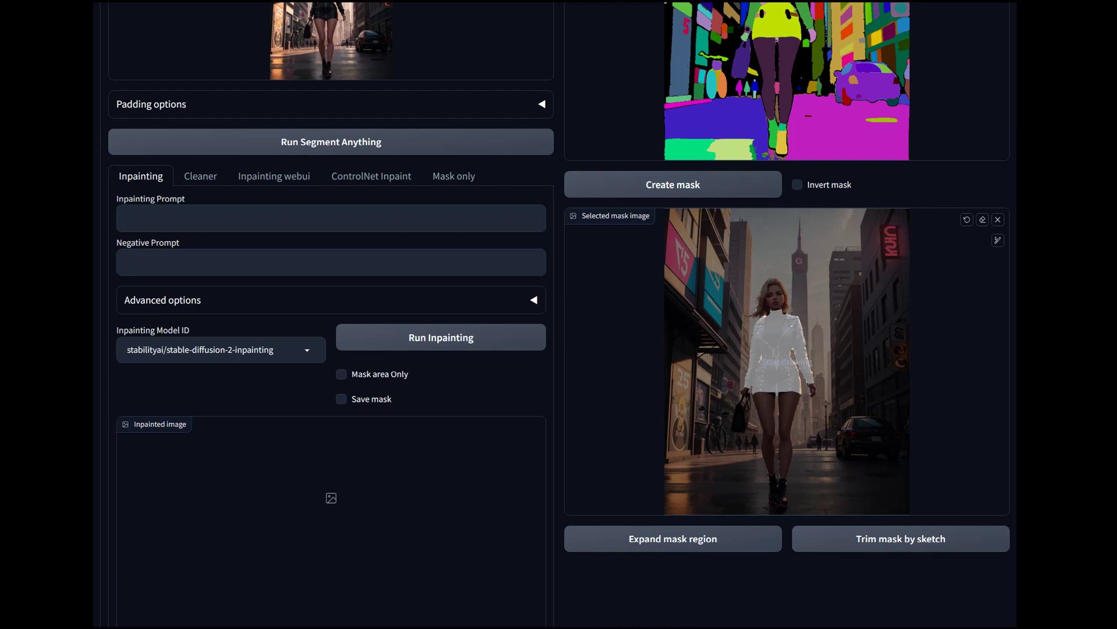
click(673, 539)
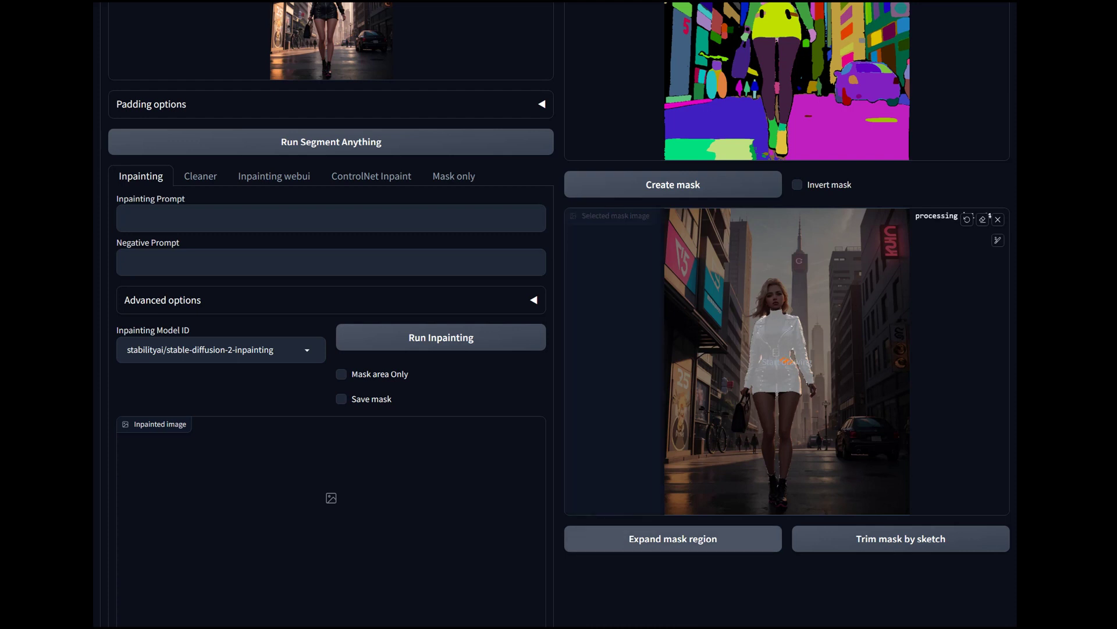
click(673, 538)
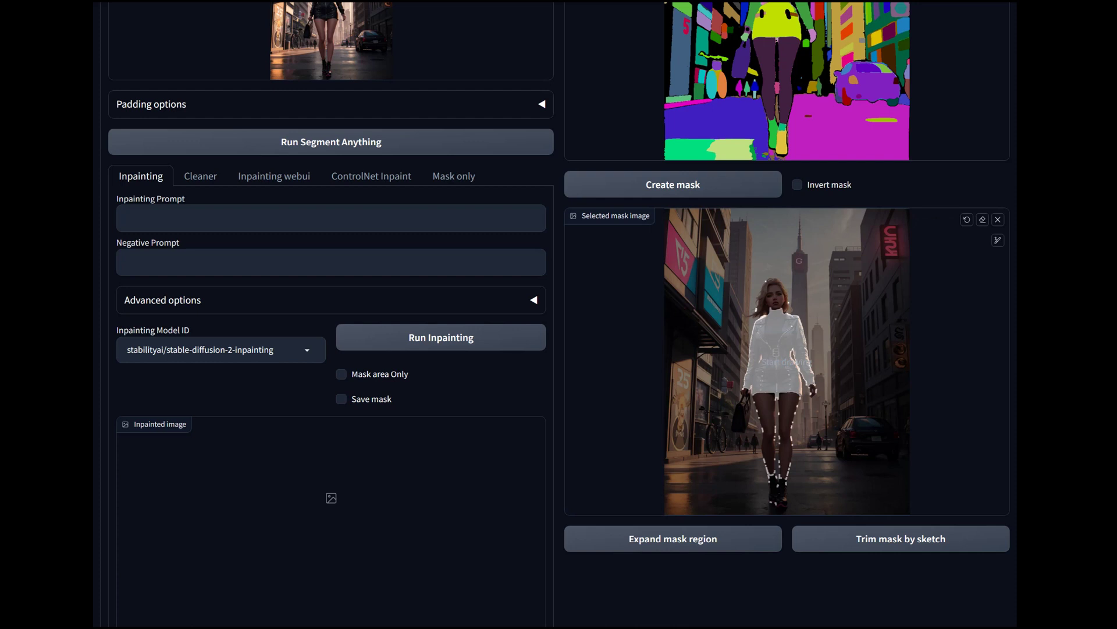
Paint over the stray mask spots on the hands, handbag, legs and hair with a larger brush, trim them away, and expand the mask region once more.
click(998, 240)
drag(921, 240, 937, 240)
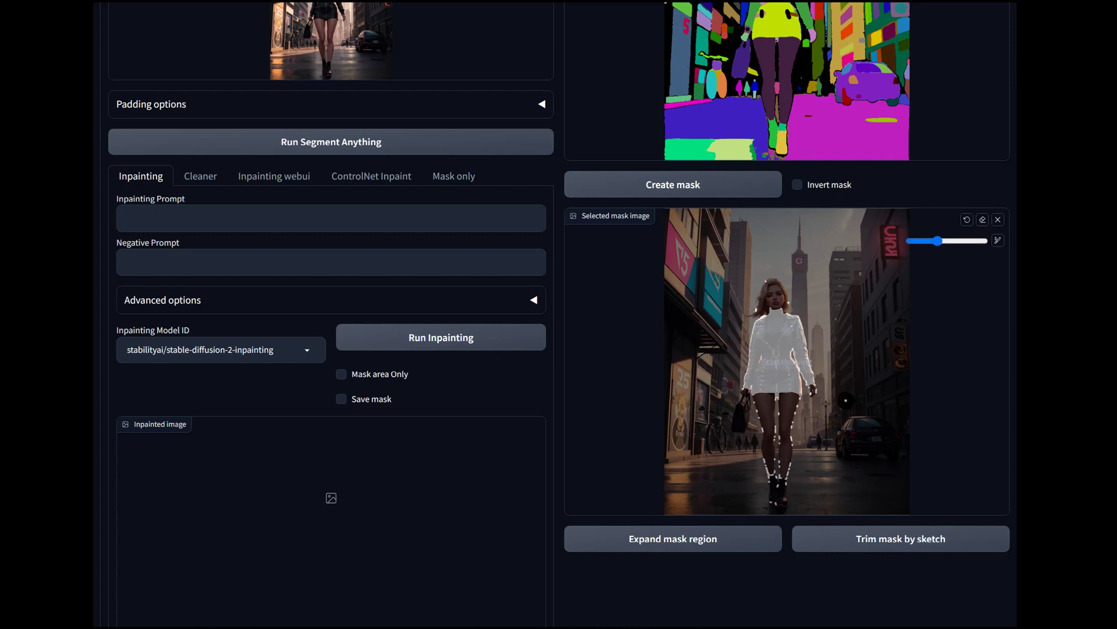
click(811, 394)
click(741, 400)
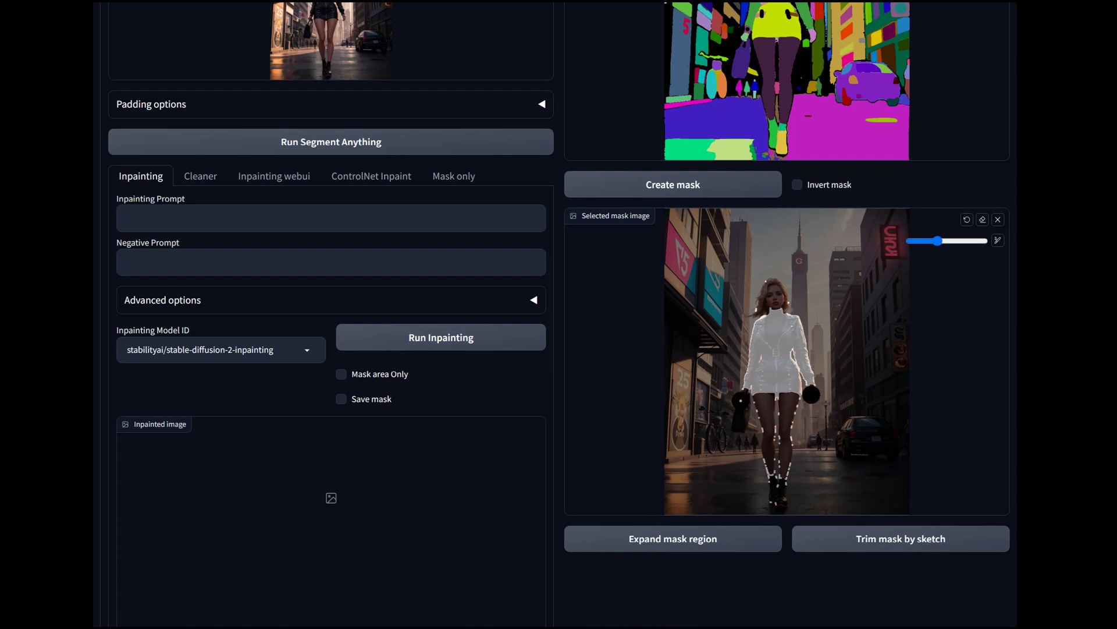
mouse_move(745, 410)
mouse_down()
mouse_move(765, 408)
mouse_move(765, 509)
mouse_move(781, 410)
mouse_move(799, 400)
mouse_move(780, 496)
mouse_up()
mouse_move(792, 296)
mouse_down()
mouse_move(769, 284)
mouse_move(754, 308)
mouse_move(777, 308)
mouse_up()
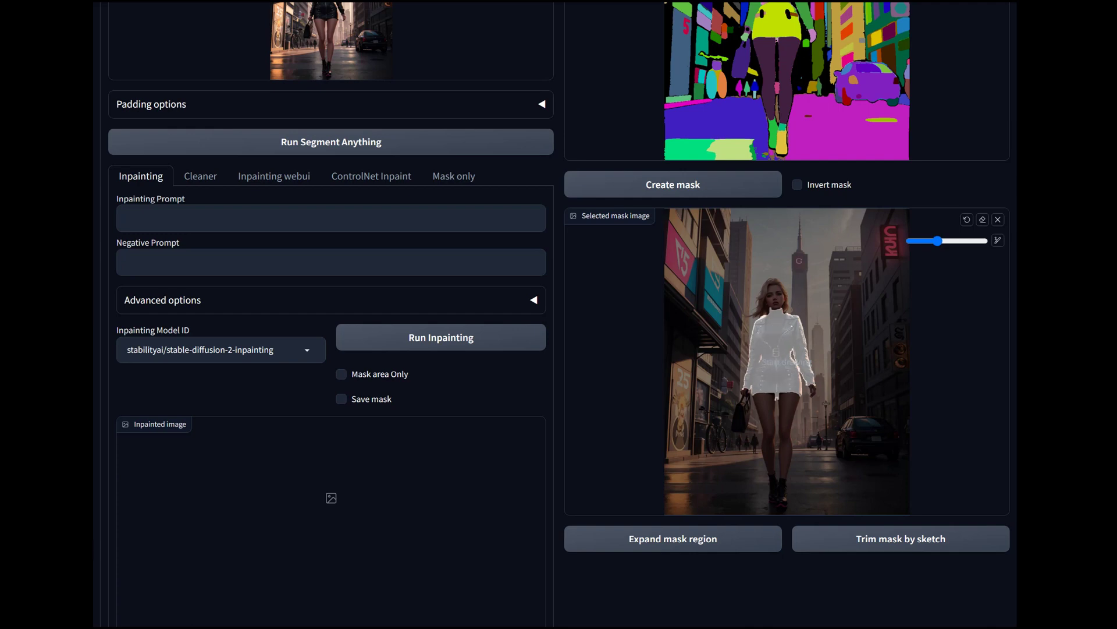
click(673, 538)
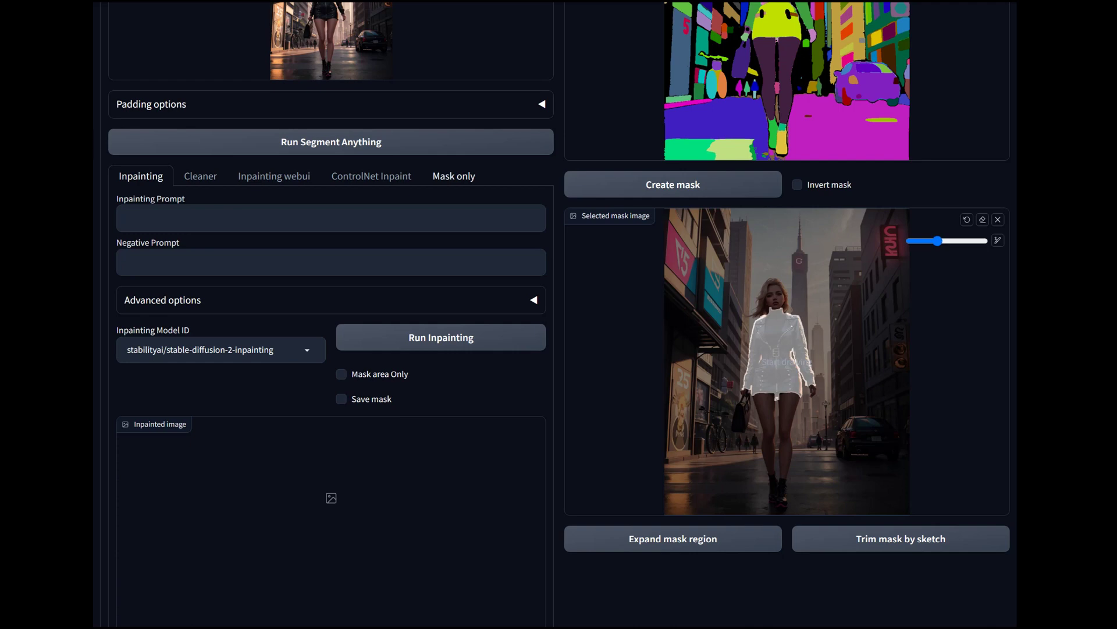
Get the outfit mask as an alpha channel image and as a mask image, and send it to img2img inpaint.
click(454, 176)
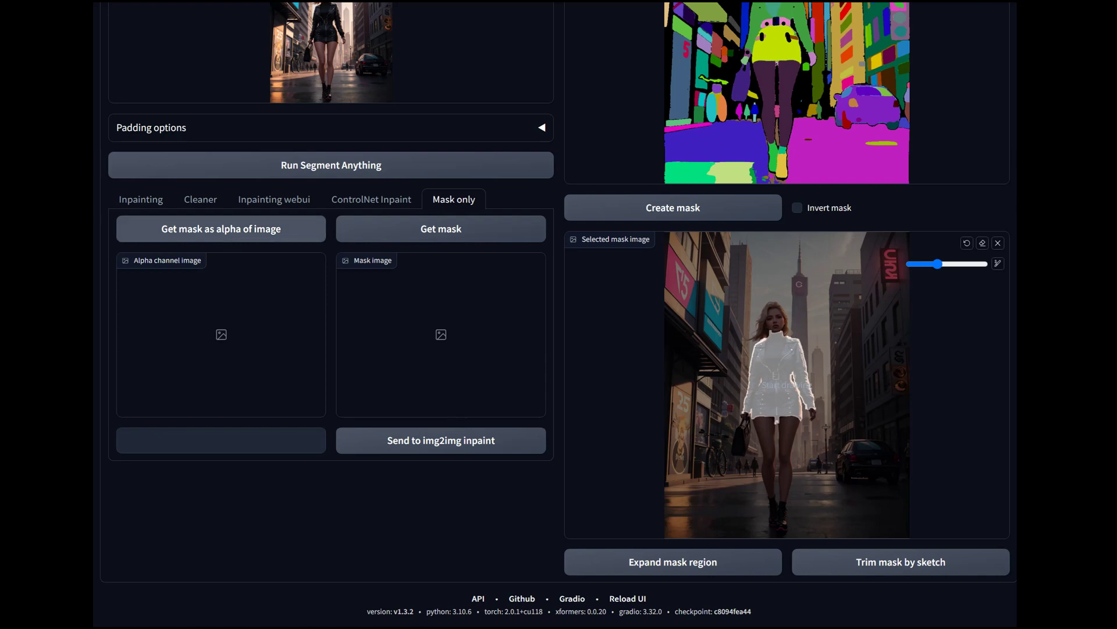
click(221, 228)
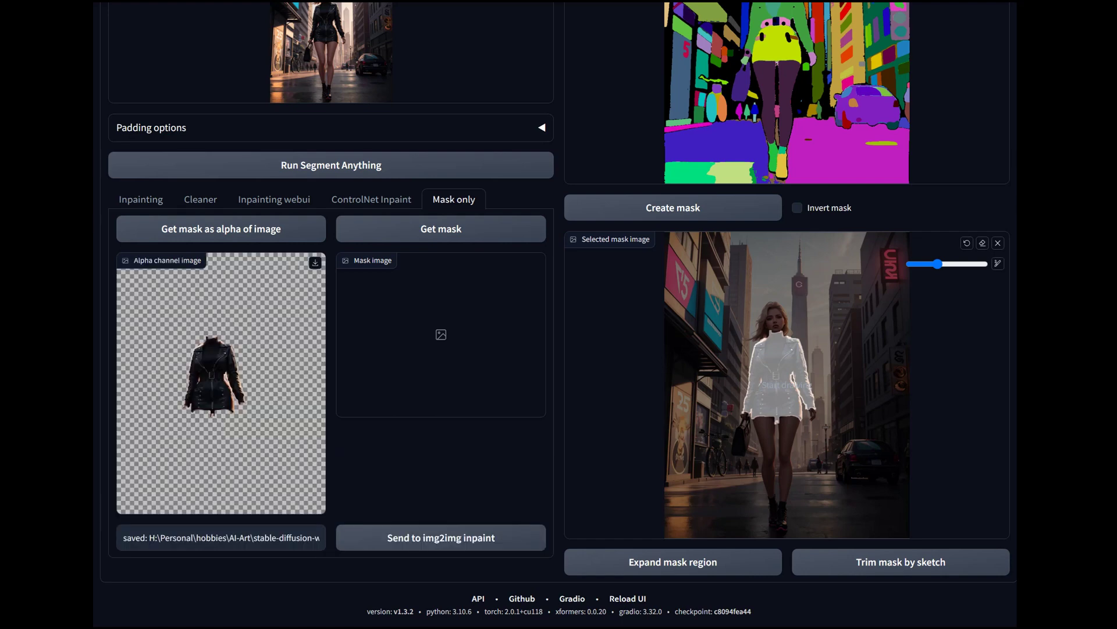
click(441, 228)
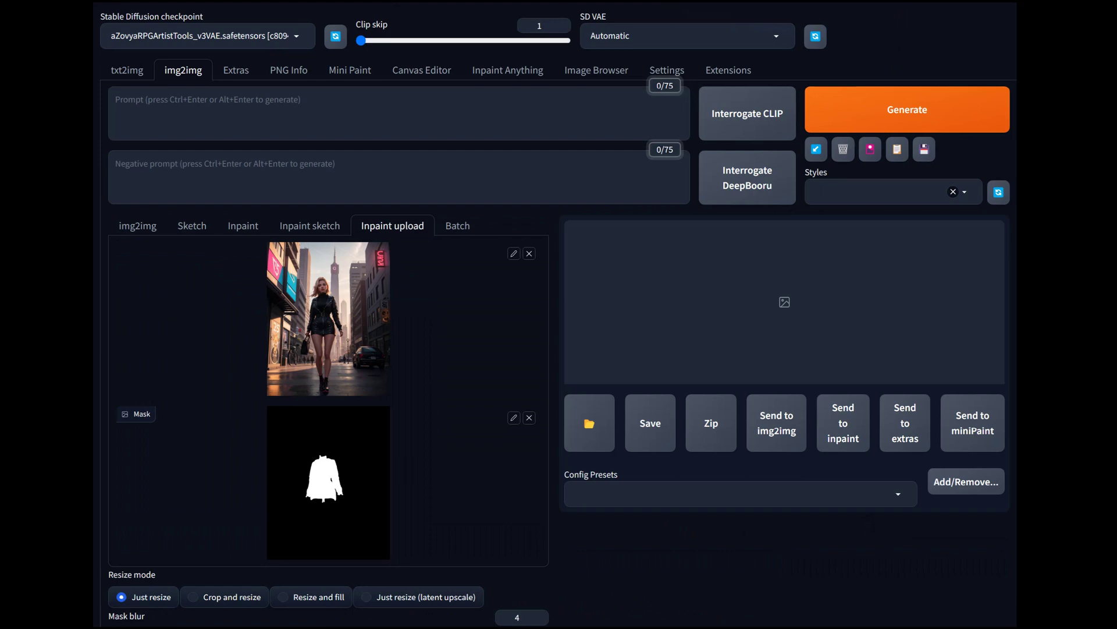
scroll(557, 314, down, 5)
scroll(557, 314, up, 5)
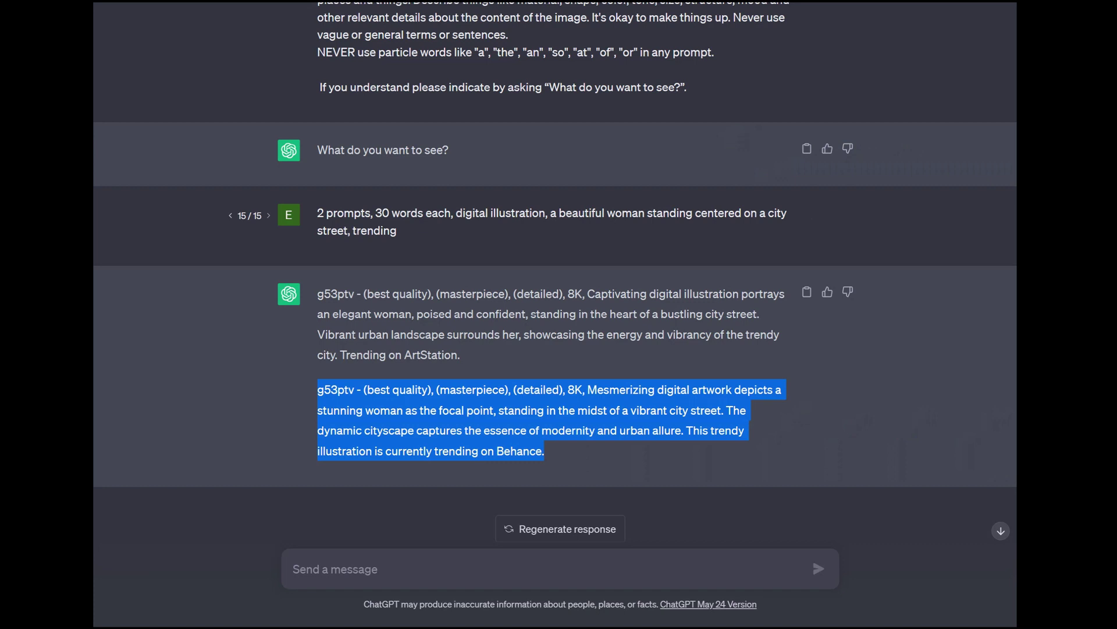
In ChatGPT, send the request "using the second prompt only, 5 prompts, 30 words each, 5 different specific styles of jackets and short skirts, trending".
click(293, 568)
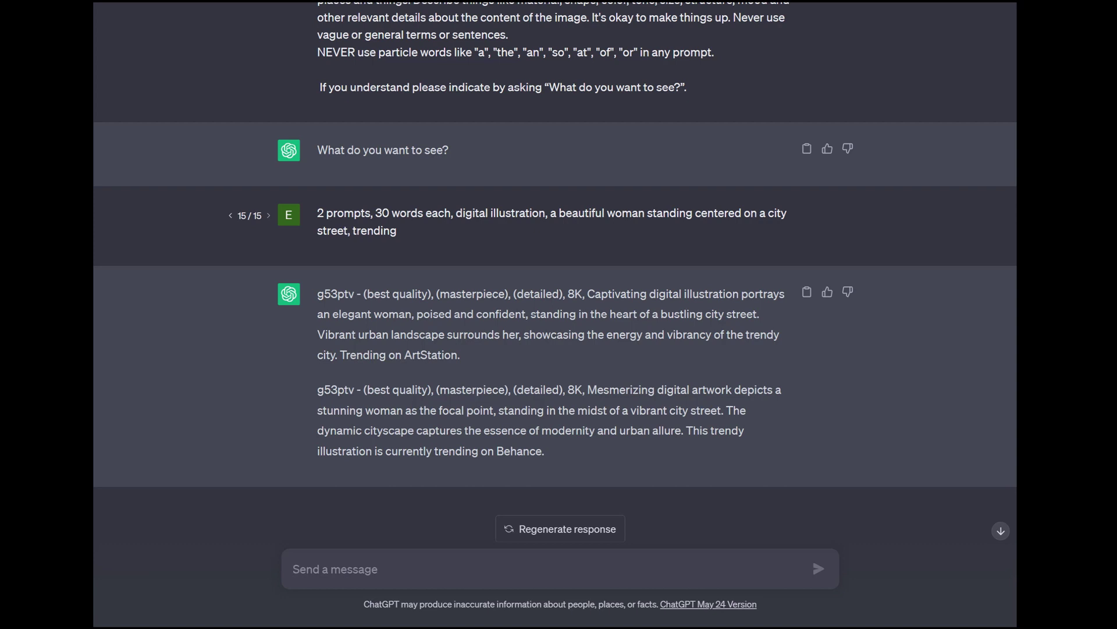
text(using the)
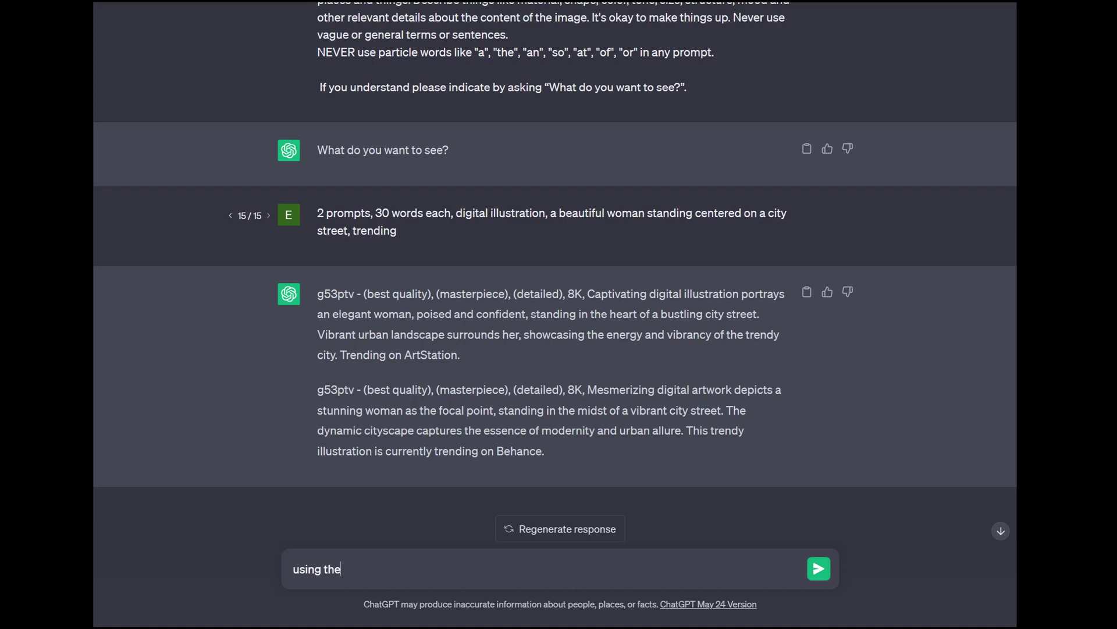
text( second prompt only, 5 promp)
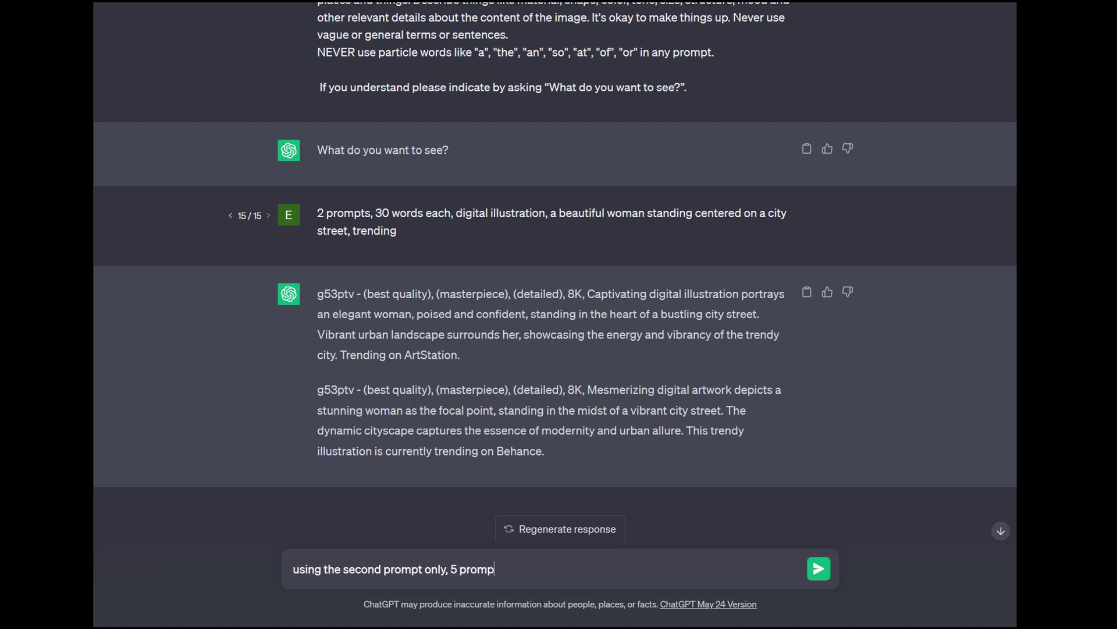
text(ts, 30 words each, 5 differ)
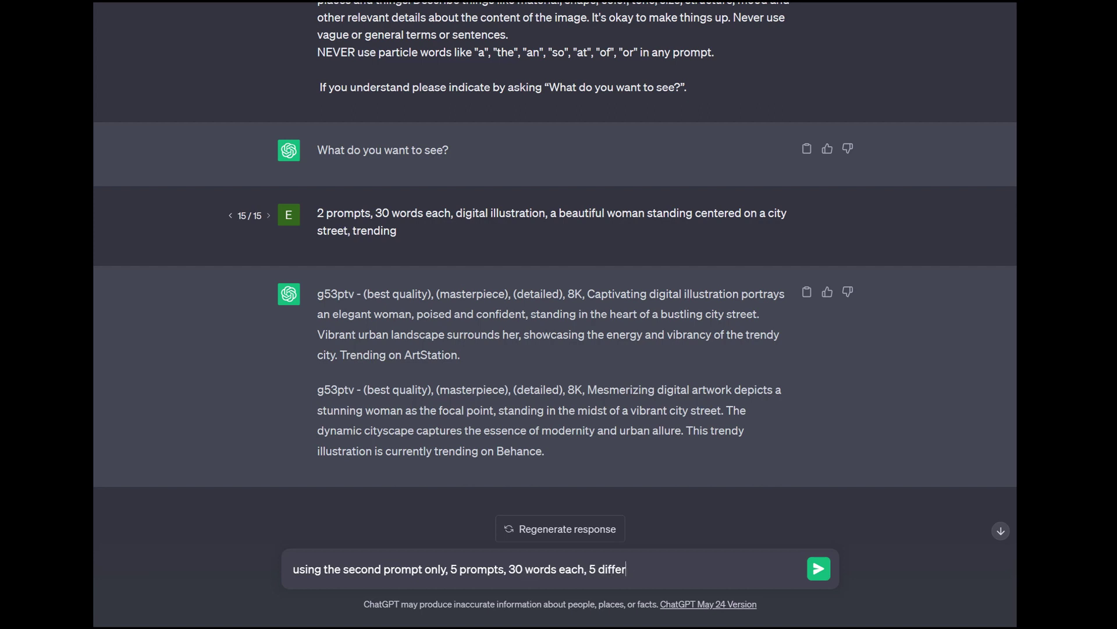
text(ent specific style)
key(BackSpace)
text(es of )
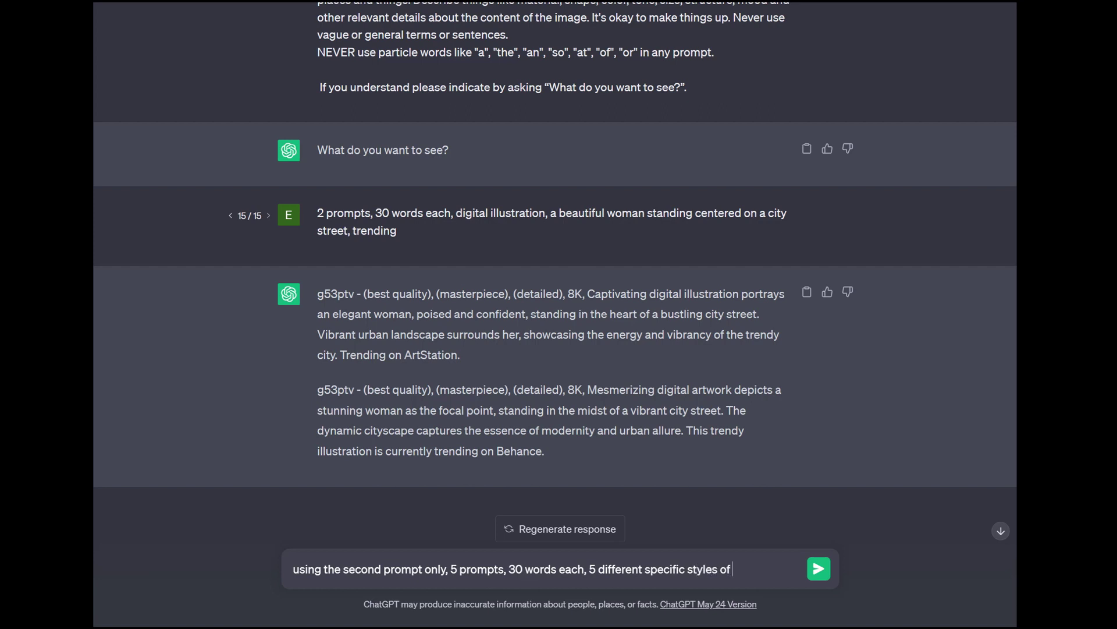
text(jackes)
text( and)
key(BackSpace)
key(BackSpace)
key(BackSpace)
key(BackSpace)
key(BackSpace)
text(ts and short sk)
text(irts)
text(, trending)
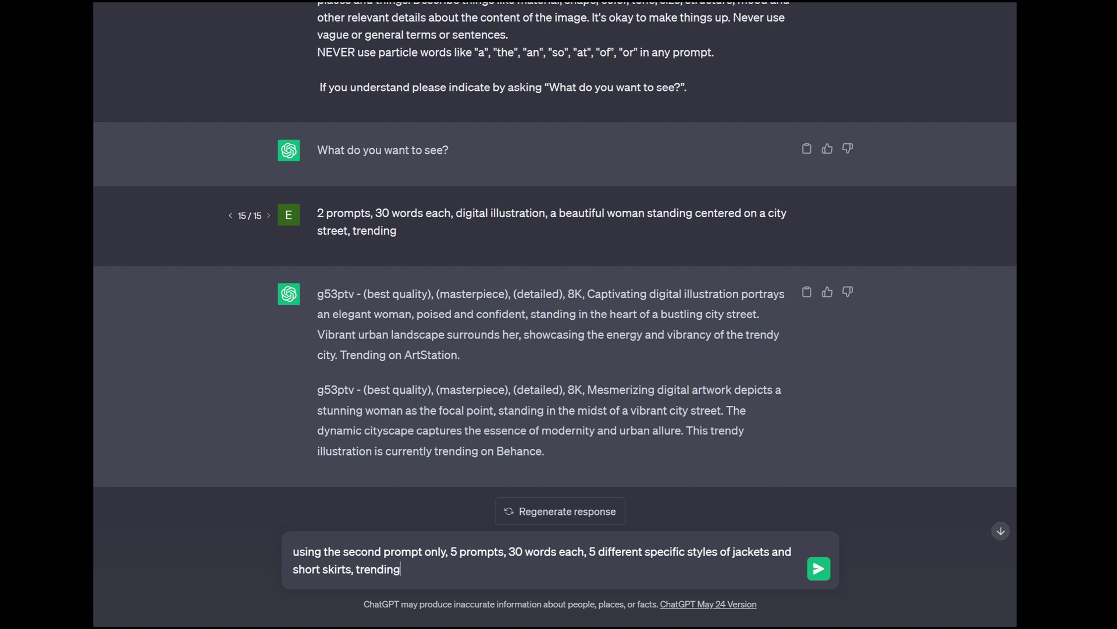
key(Return)
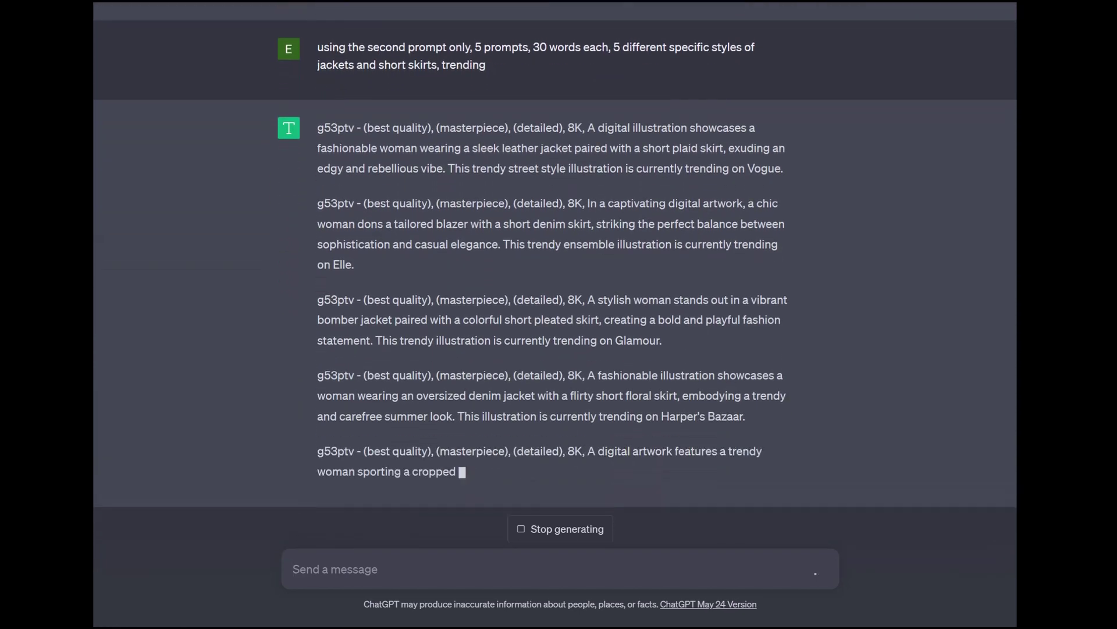
Review the generated jacket and skirt prompts and copy the whole response to the clipboard.
scroll(555, 271, up, 2)
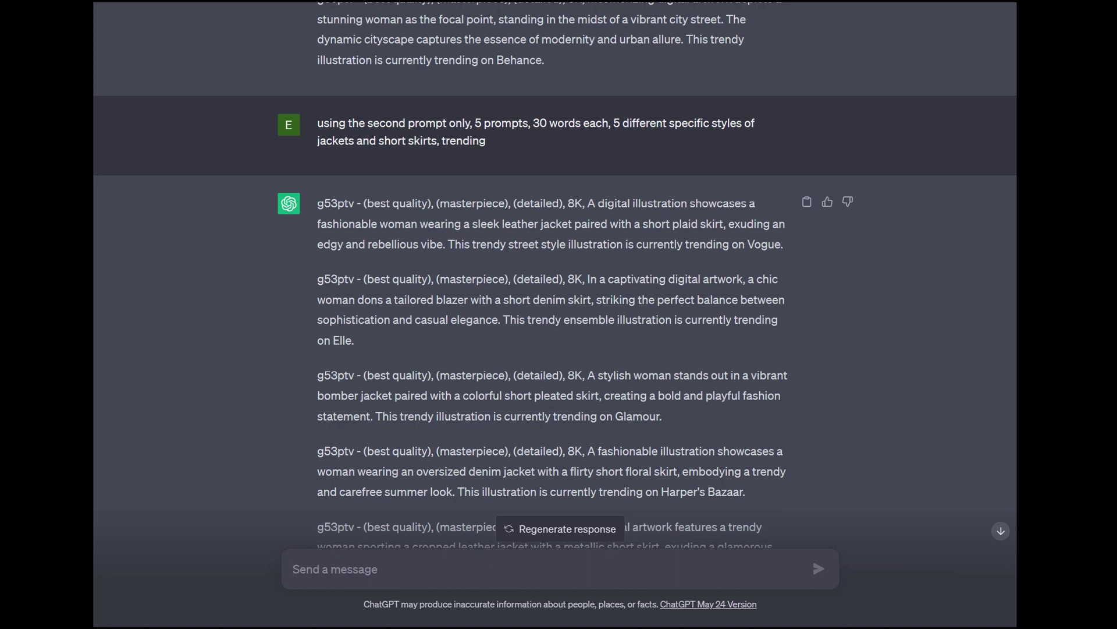
scroll(556, 273, down, 2)
click(806, 85)
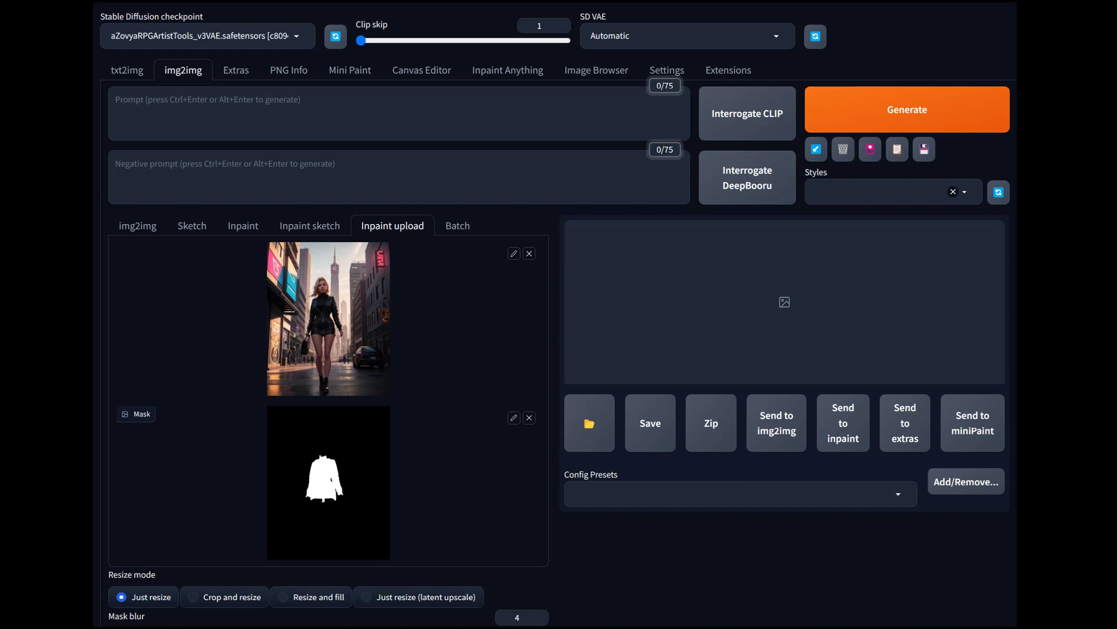
Return to img2img in Stable Diffusion and apply the style "1 – N: Portraits".
click(873, 192)
click(855, 211)
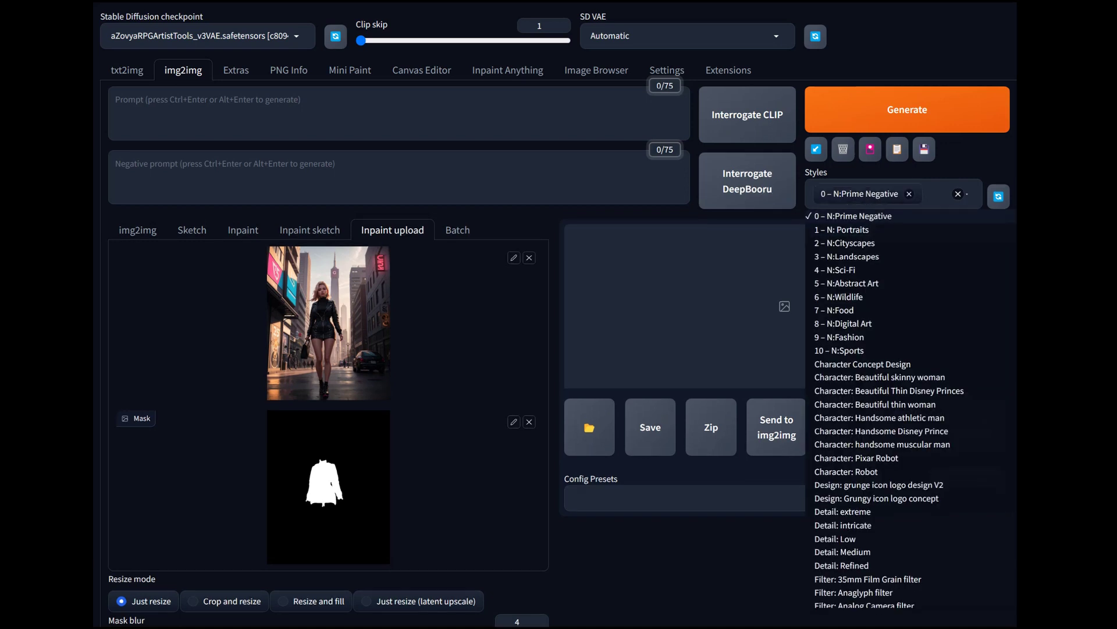
click(841, 230)
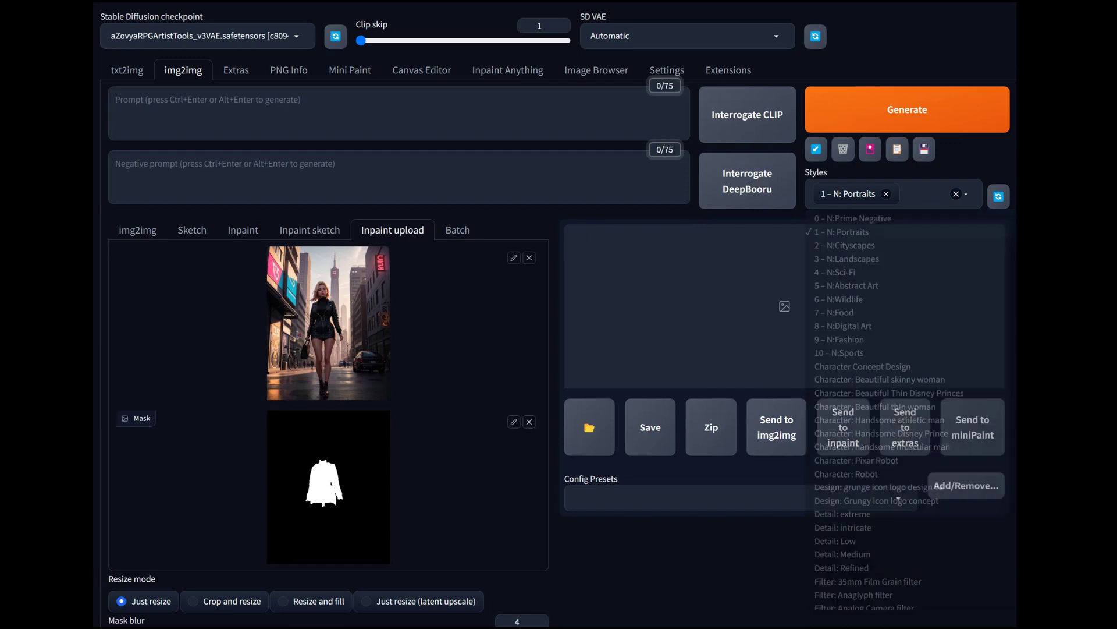
Set the inpaint area to Whole picture and the output height to 960.
scroll(559, 314, down, 6)
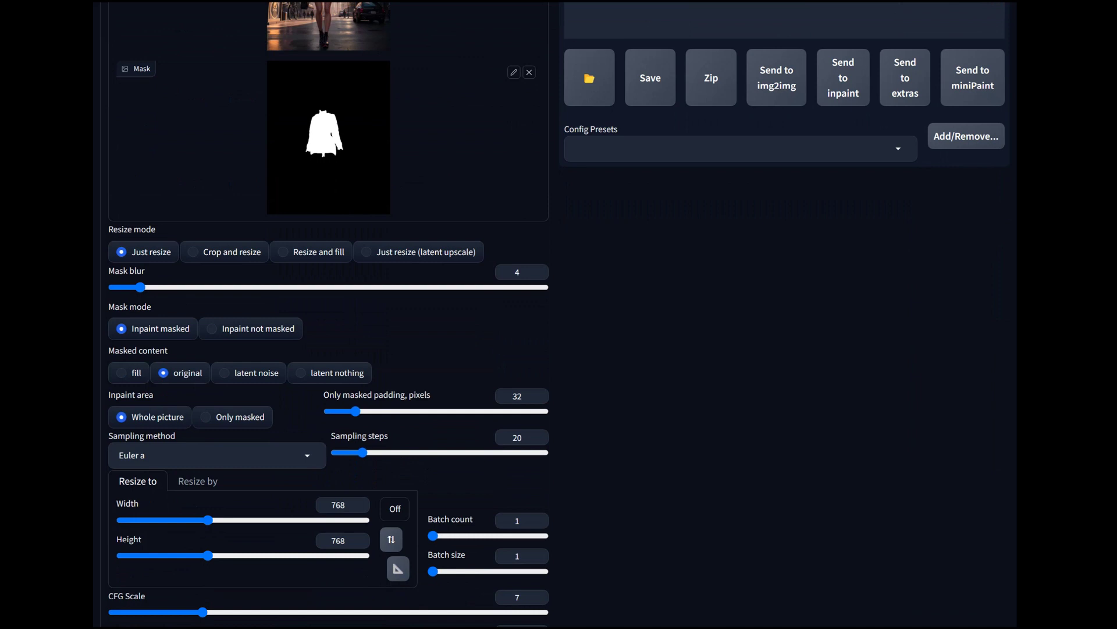
scroll(559, 314, up, 4)
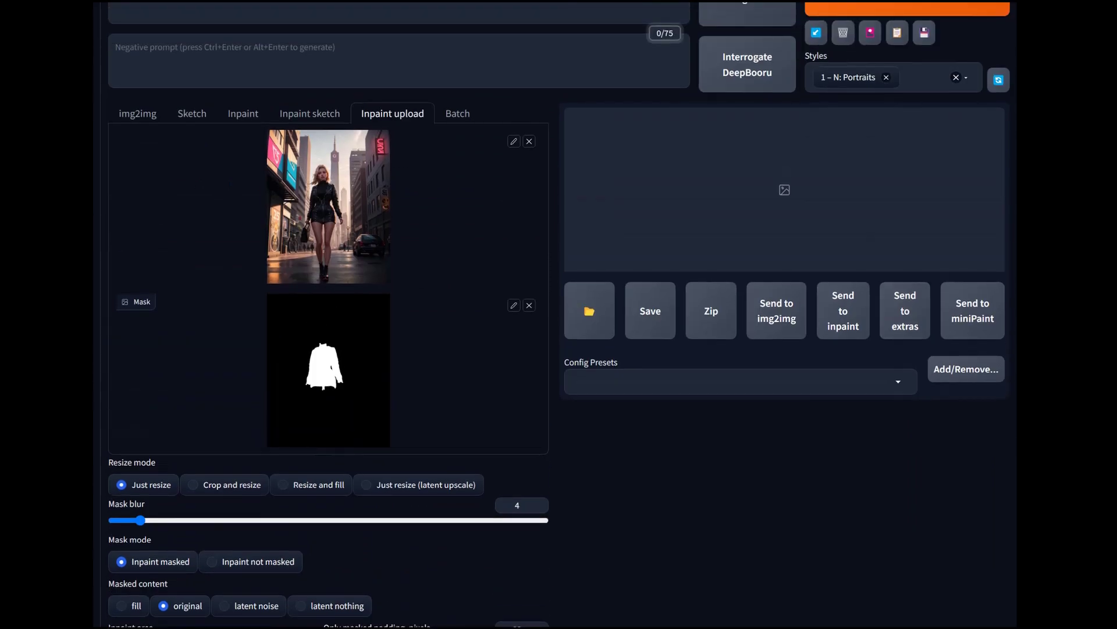
scroll(559, 314, down, 5)
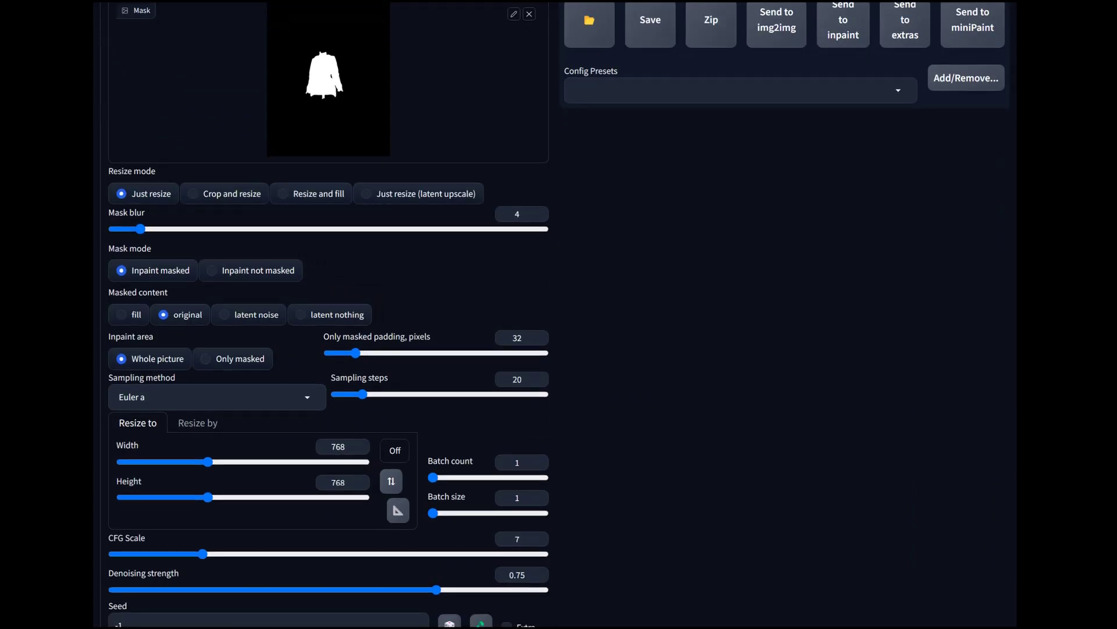
click(233, 358)
click(152, 359)
scroll(329, 315, down, 3)
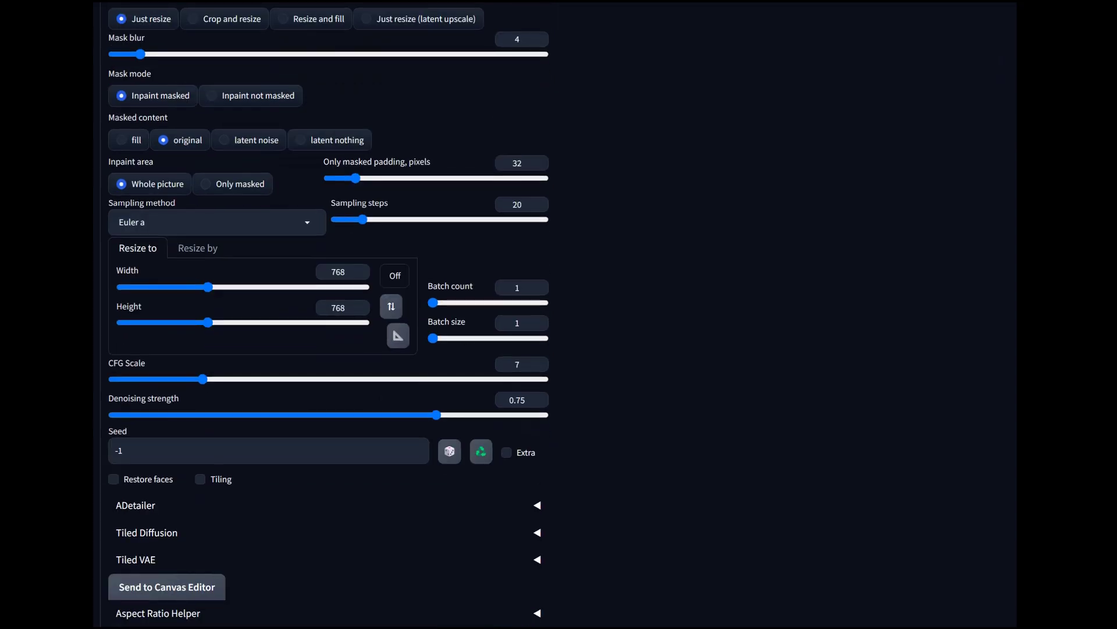
scroll(329, 314, up, 4)
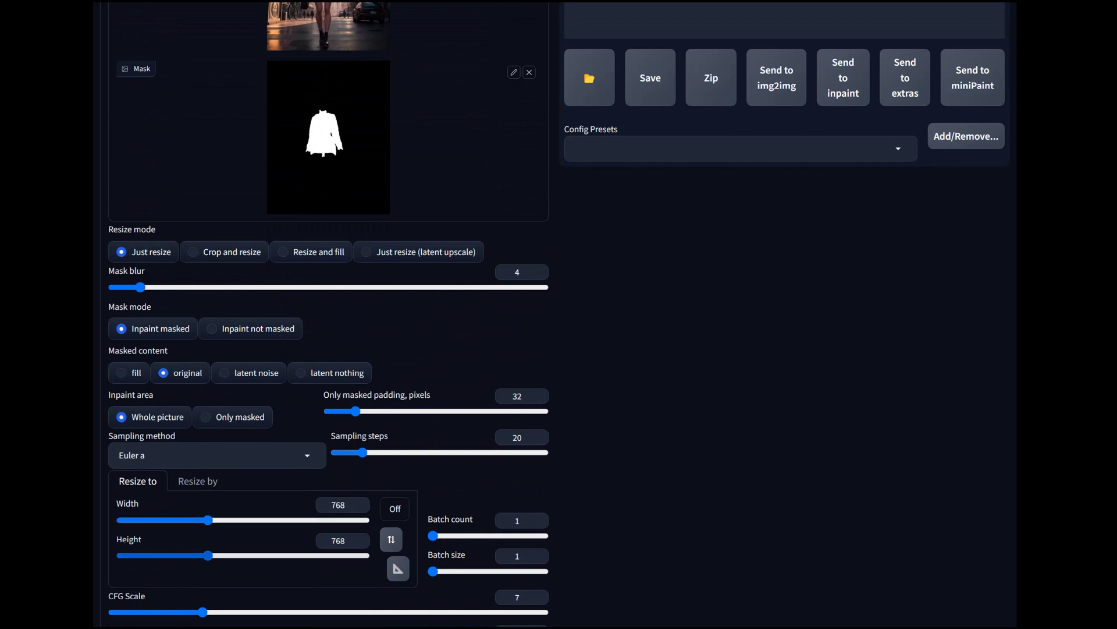
drag(207, 555, 232, 555)
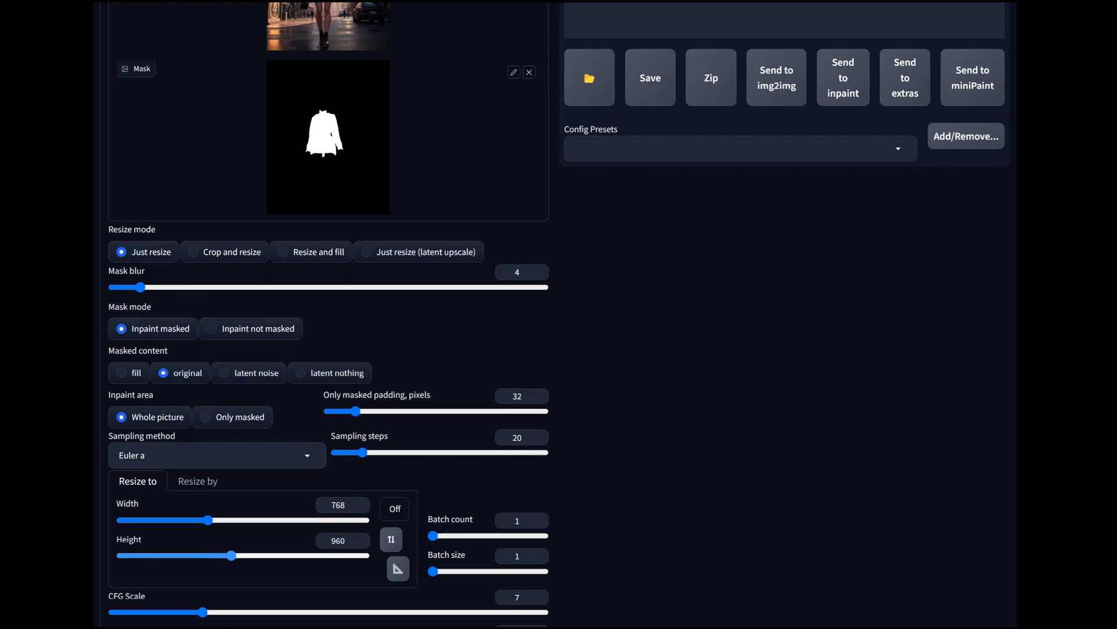
Check the generation settings of the original image in txt2img and return to img2img.
scroll(553, 315, up, 6)
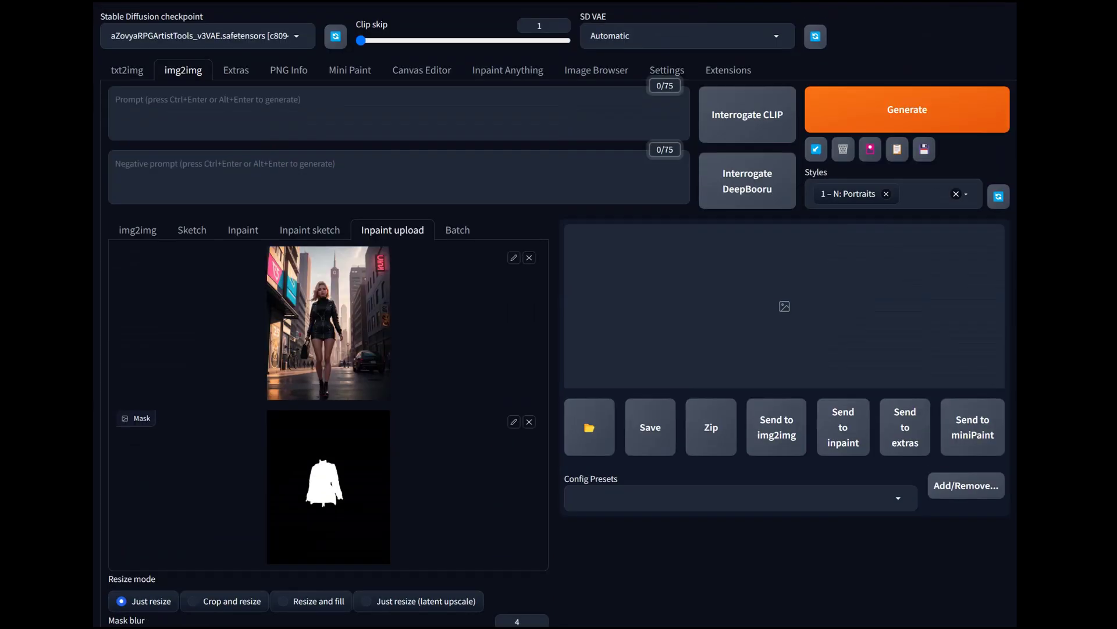
click(126, 70)
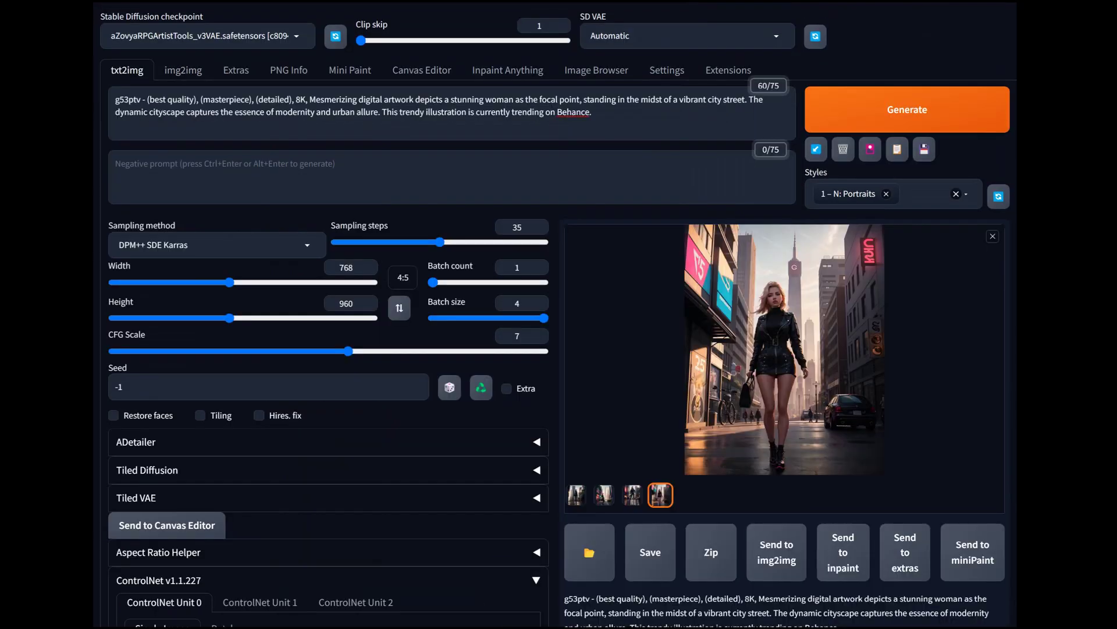
scroll(559, 315, down, 1)
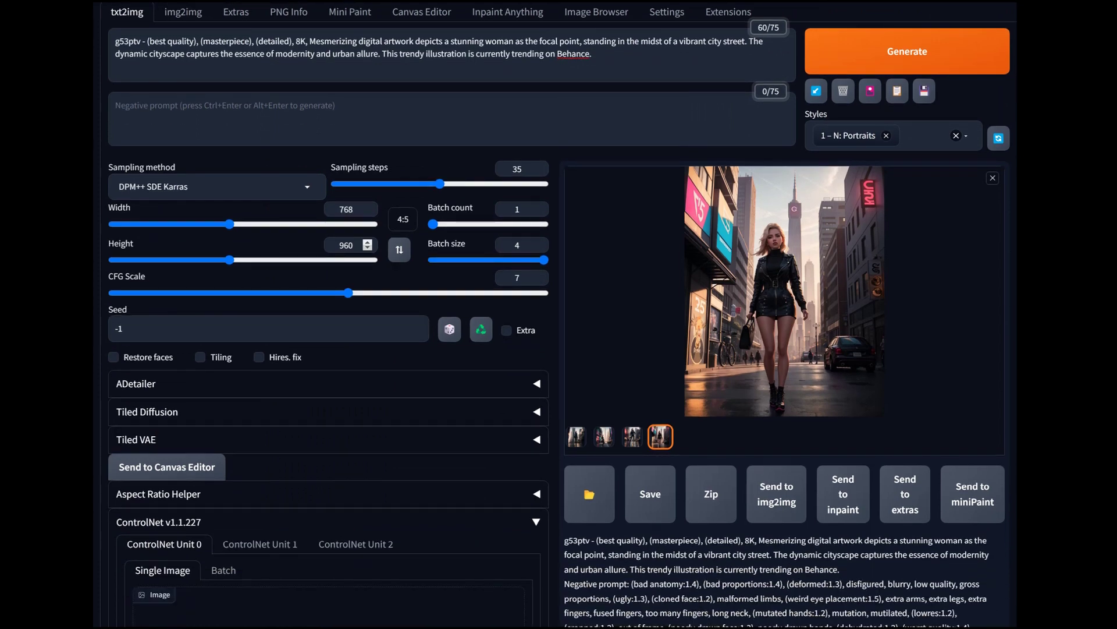
scroll(559, 314, up, 1)
click(184, 69)
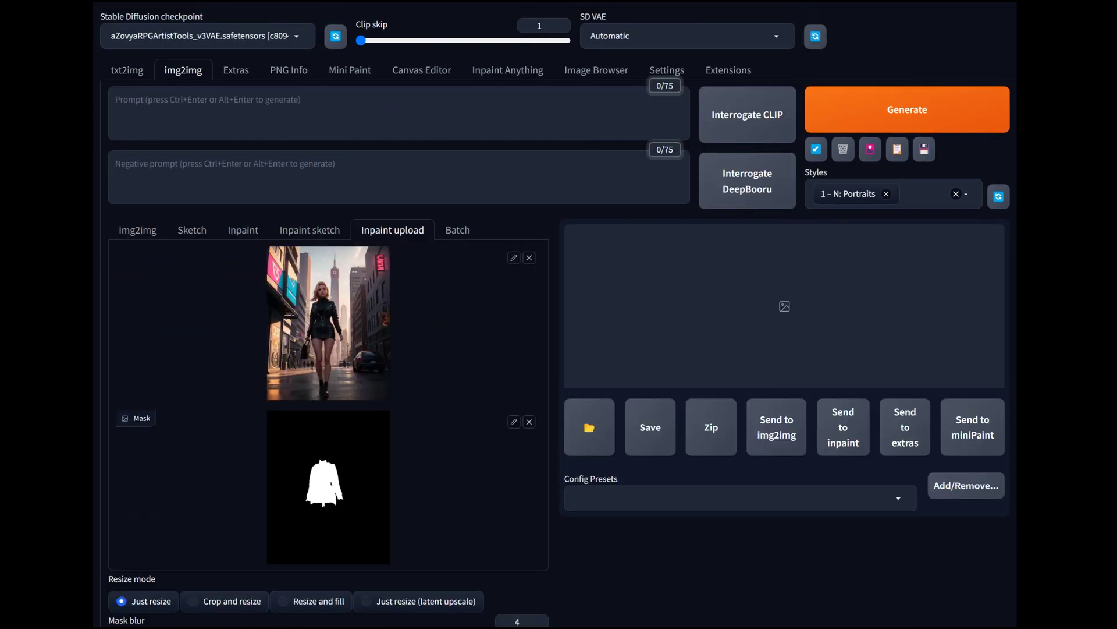
Set the inpainting denoising strength to 0.55, keeping the Euler a sampling method.
scroll(557, 314, down, 7)
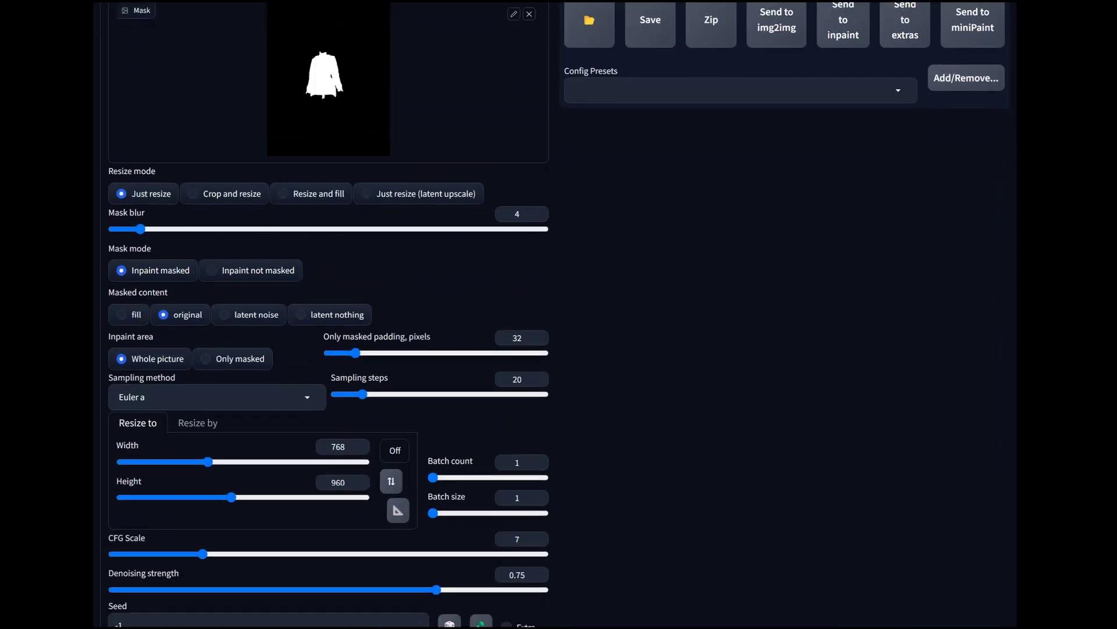
click(210, 397)
key(Escape)
scroll(557, 315, down, 3)
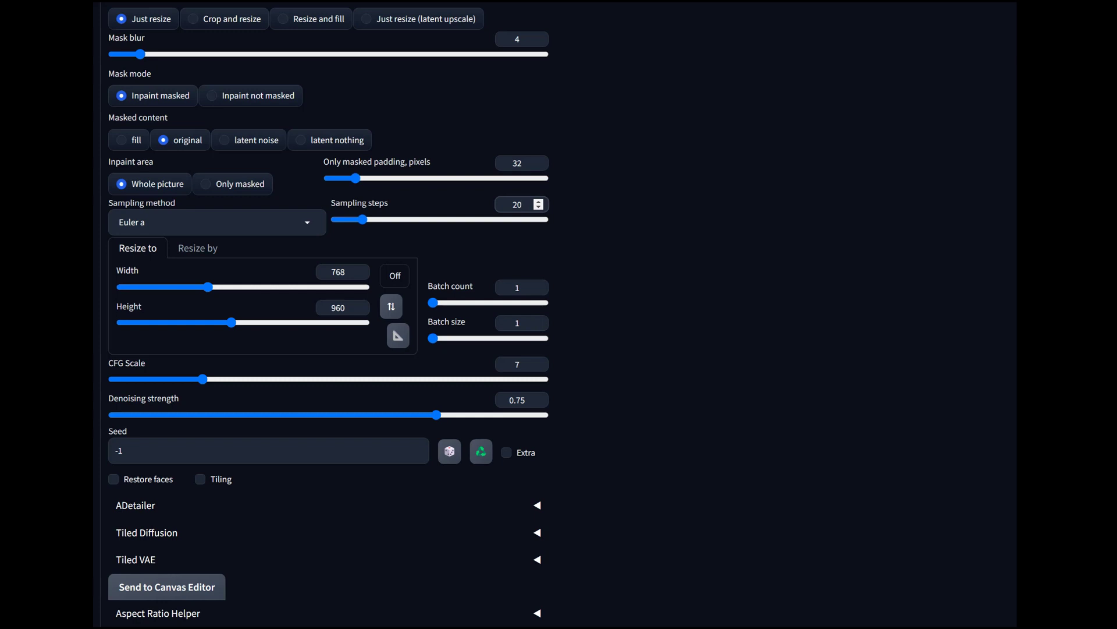
scroll(520, 88, down, 2)
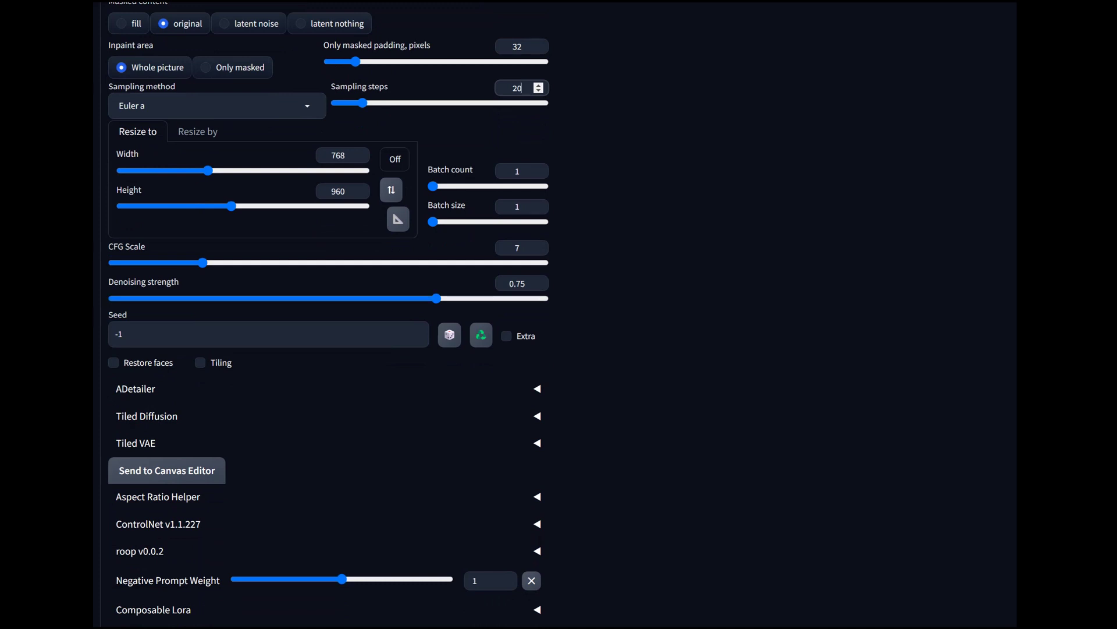
drag(436, 298, 350, 298)
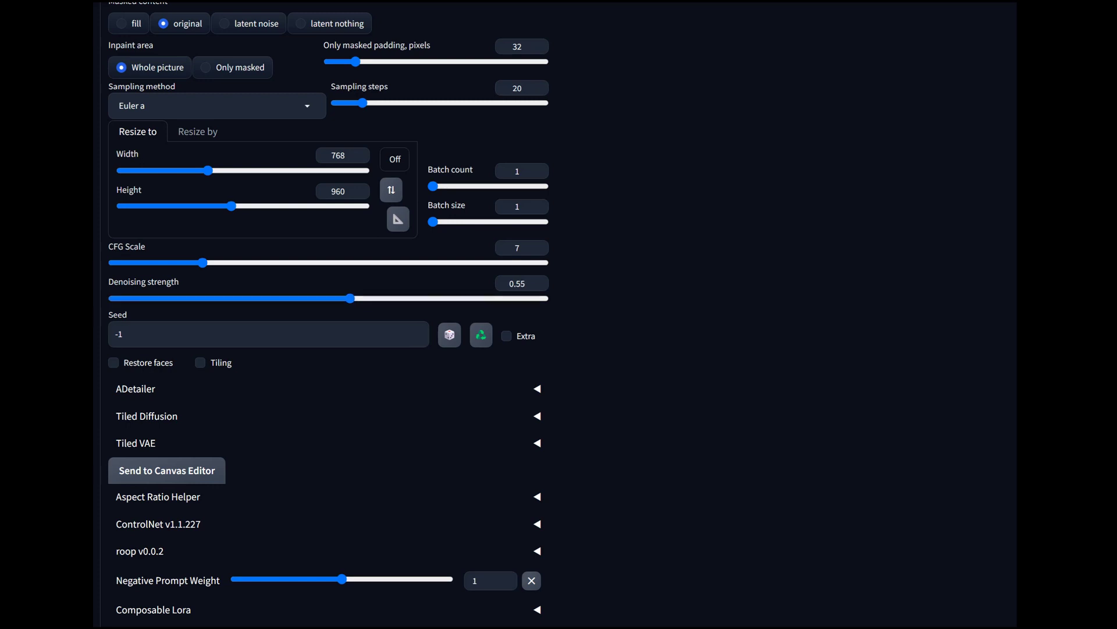
Choose the script "Prompts from file or textbox" and paste the copied jacket and skirt prompts into its list of prompt inputs.
scroll(557, 314, down, 2)
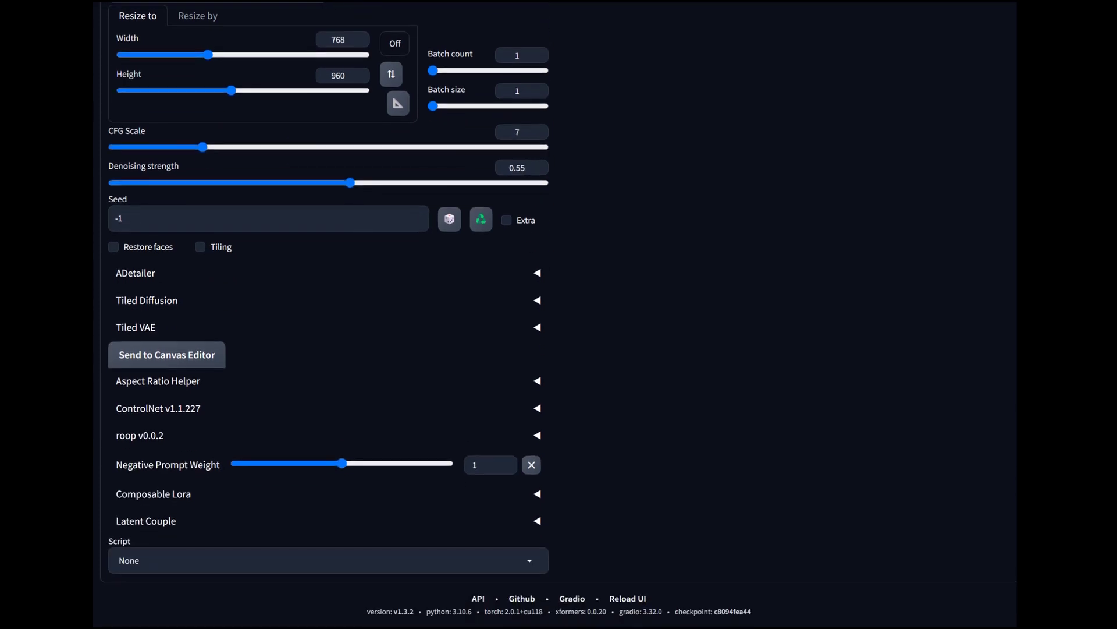
click(328, 560)
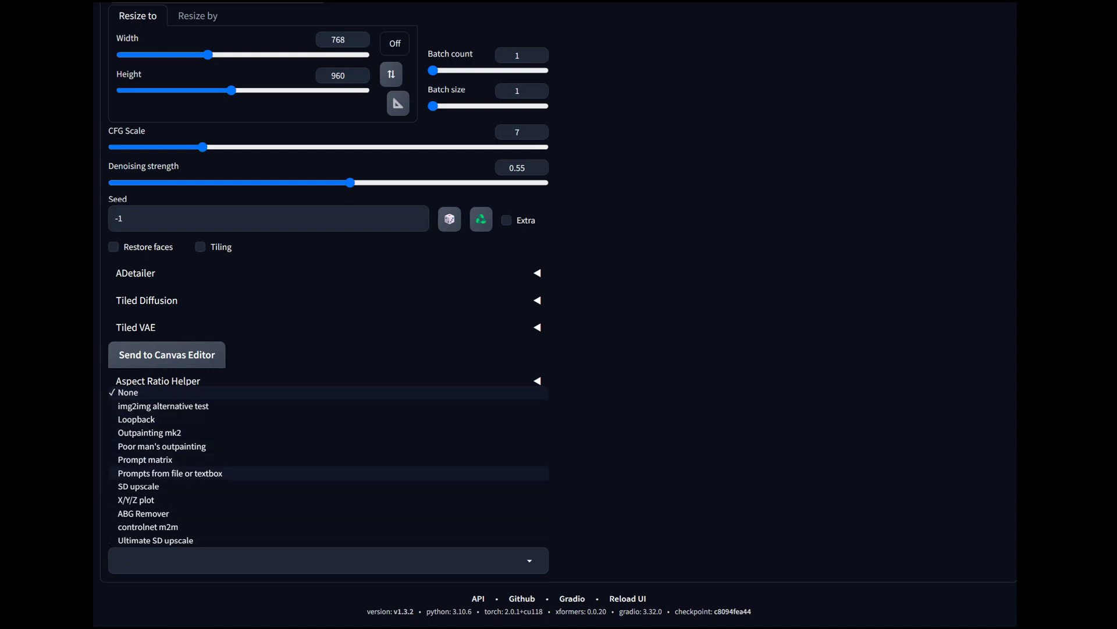
click(170, 473)
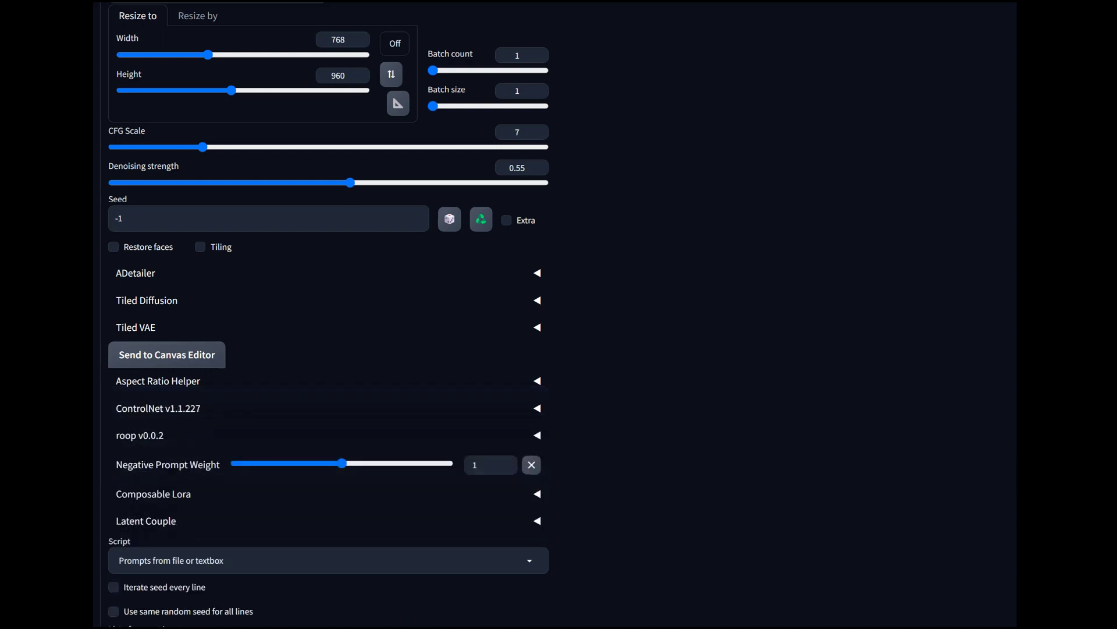
scroll(329, 314, down, 4)
click(186, 415)
right_click(187, 415)
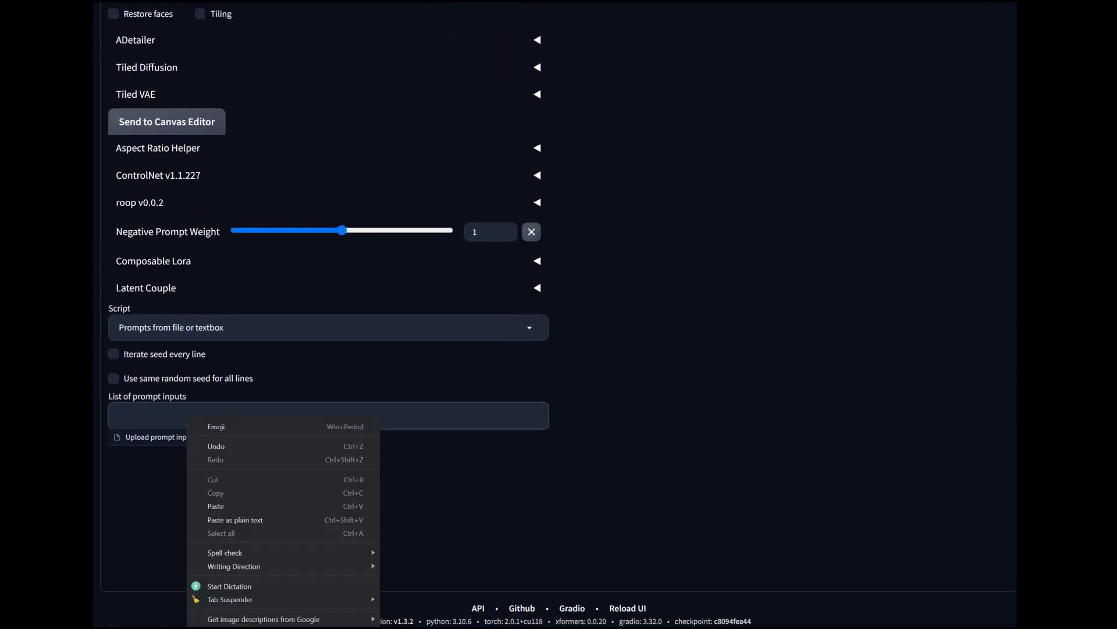
click(215, 506)
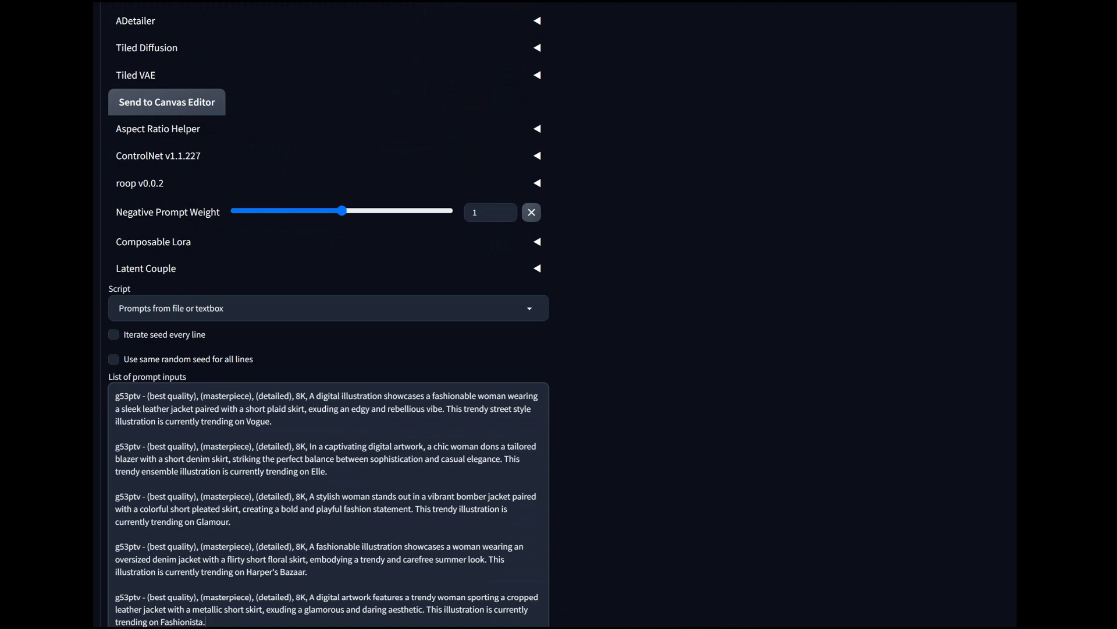
Start generating the inpainted outfits from the prompt list with the current checkpoint.
scroll(329, 315, up, 2)
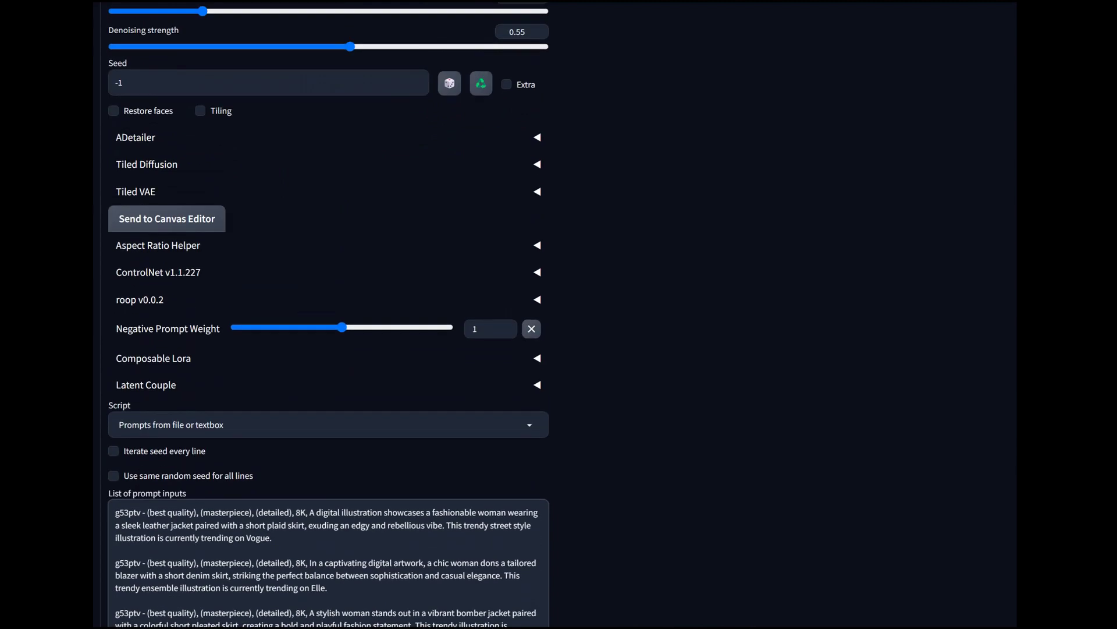
scroll(329, 315, up, 4)
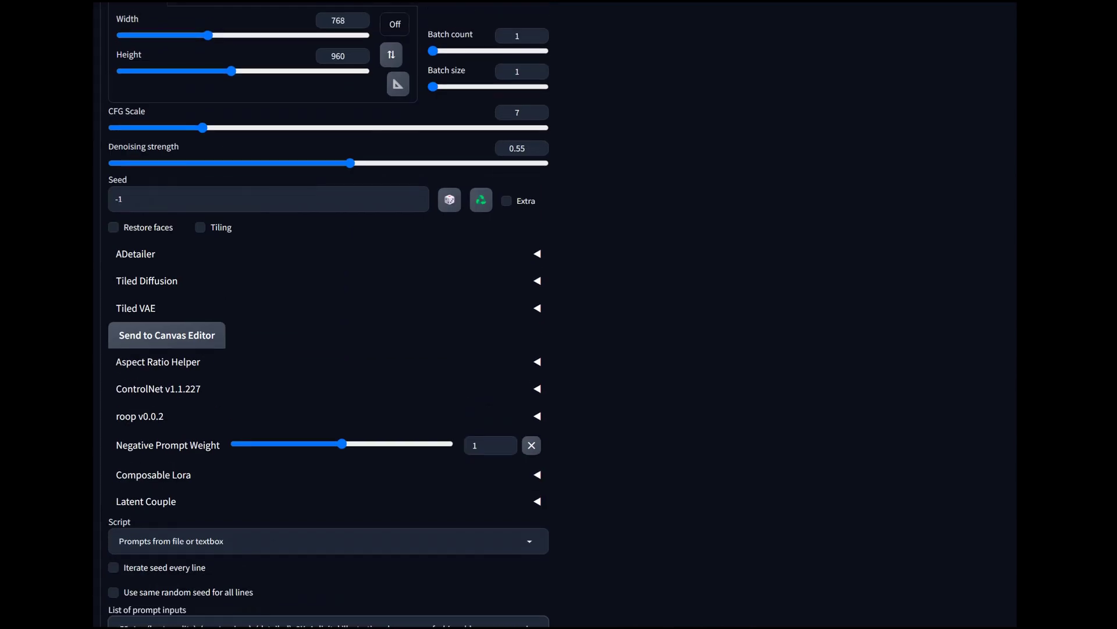
scroll(329, 314, up, 8)
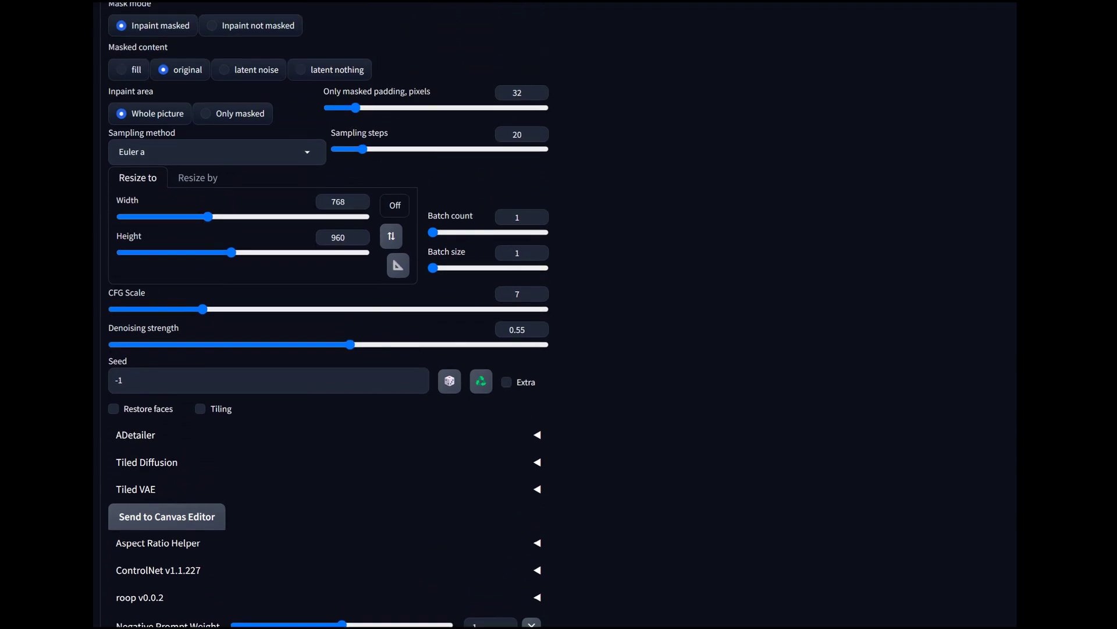
scroll(329, 315, up, 3)
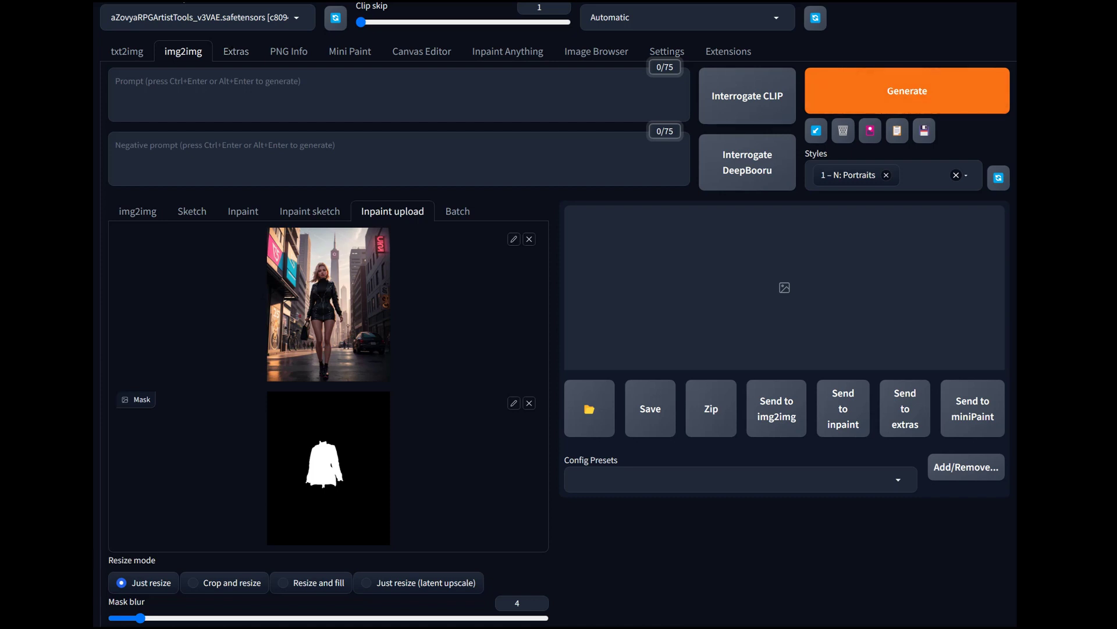
click(907, 91)
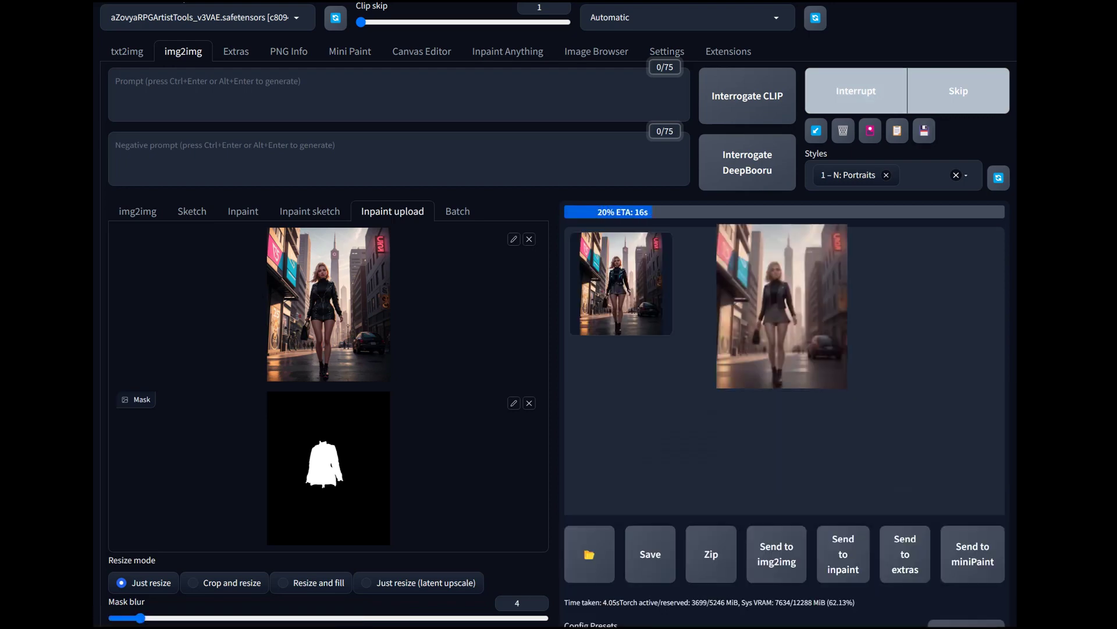
Switch the checkpoint to aZovyaRPGArtistTools_v3Inpainting.safetensors and the SD VAE to vae-ft-mse-840000-ema-pruned.safetensors.
click(111, 17)
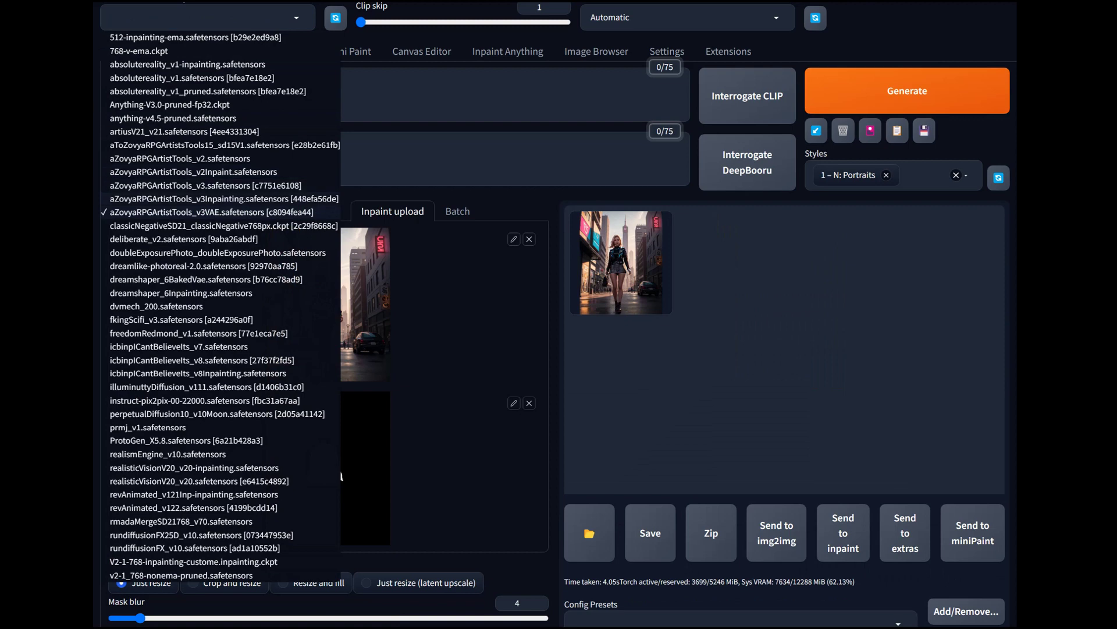
click(224, 198)
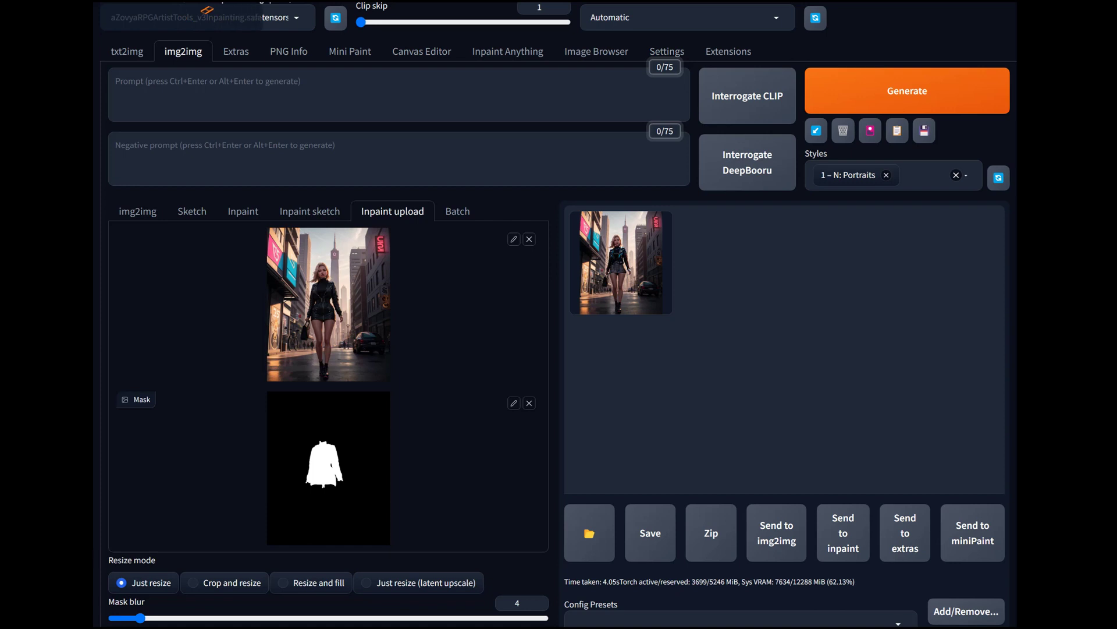
click(681, 17)
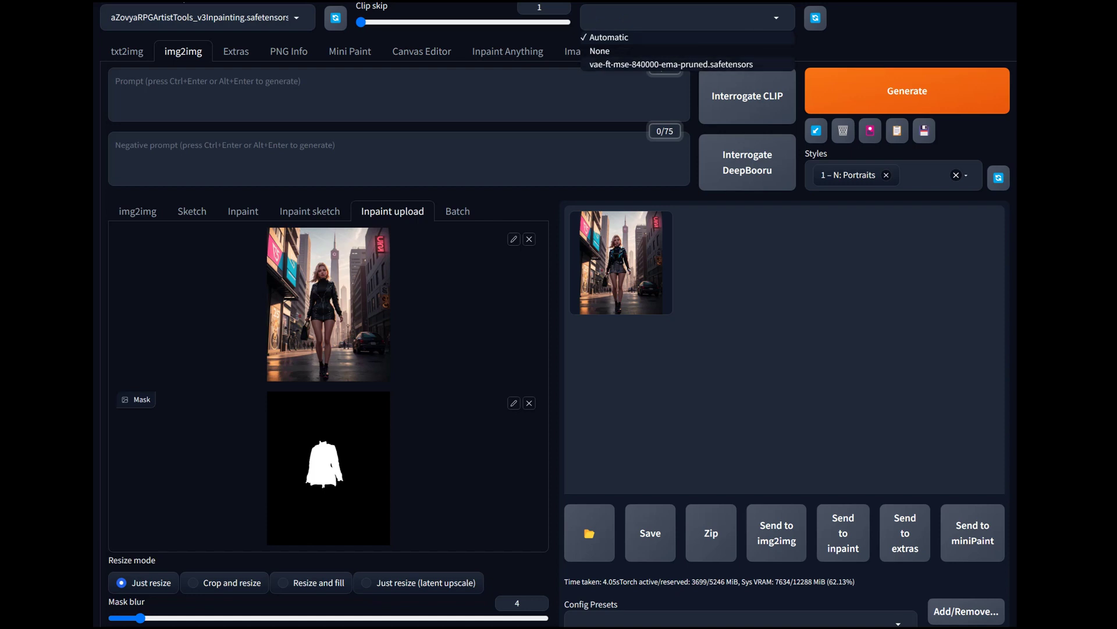
key(Return)
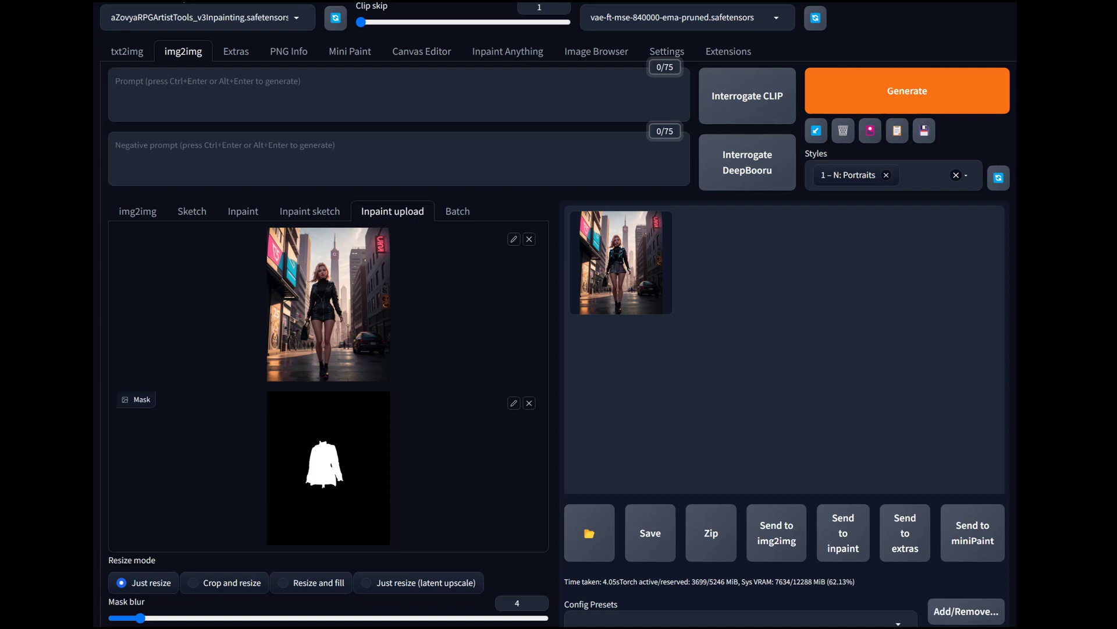
Generate the outfit variations from the prompt list and browse the resulting images at full size.
key(ctrl+Return)
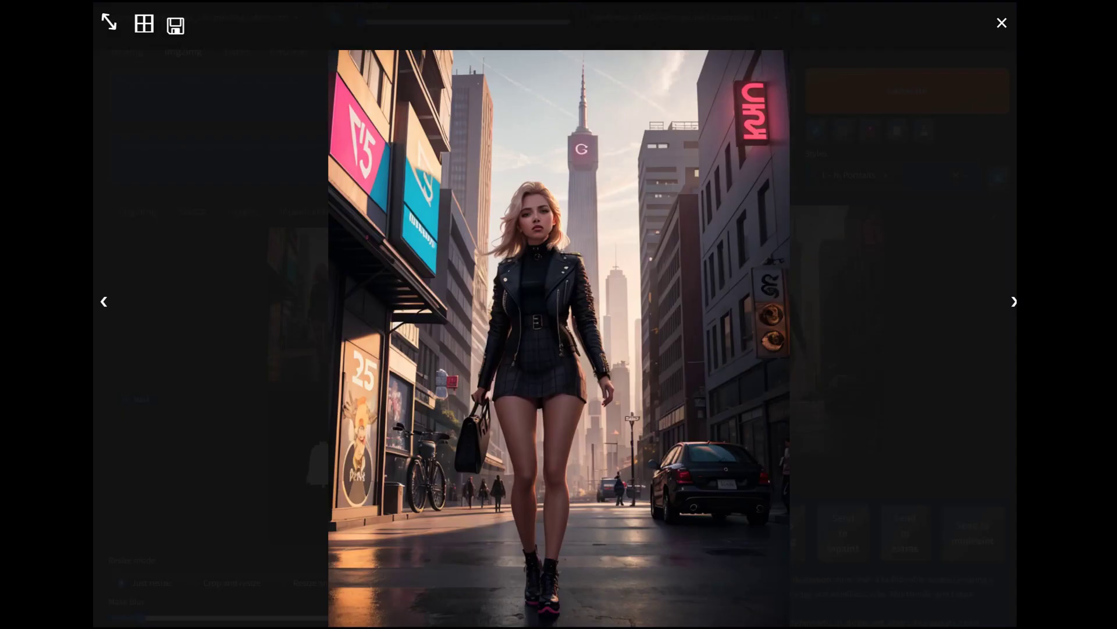
key(Right)
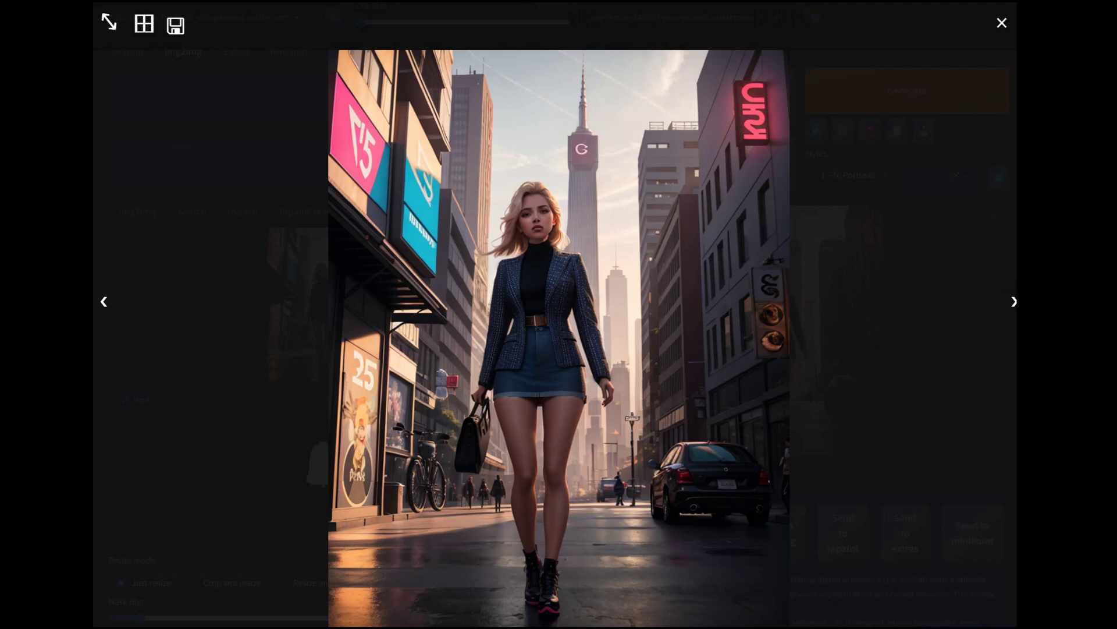
click(1014, 301)
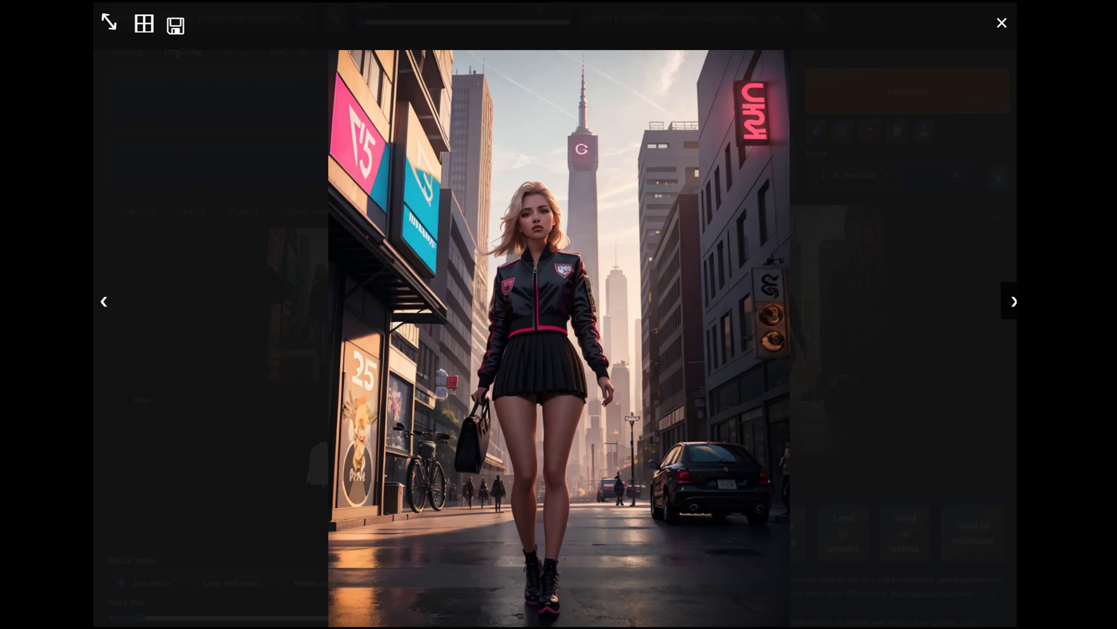
click(1014, 300)
click(1014, 301)
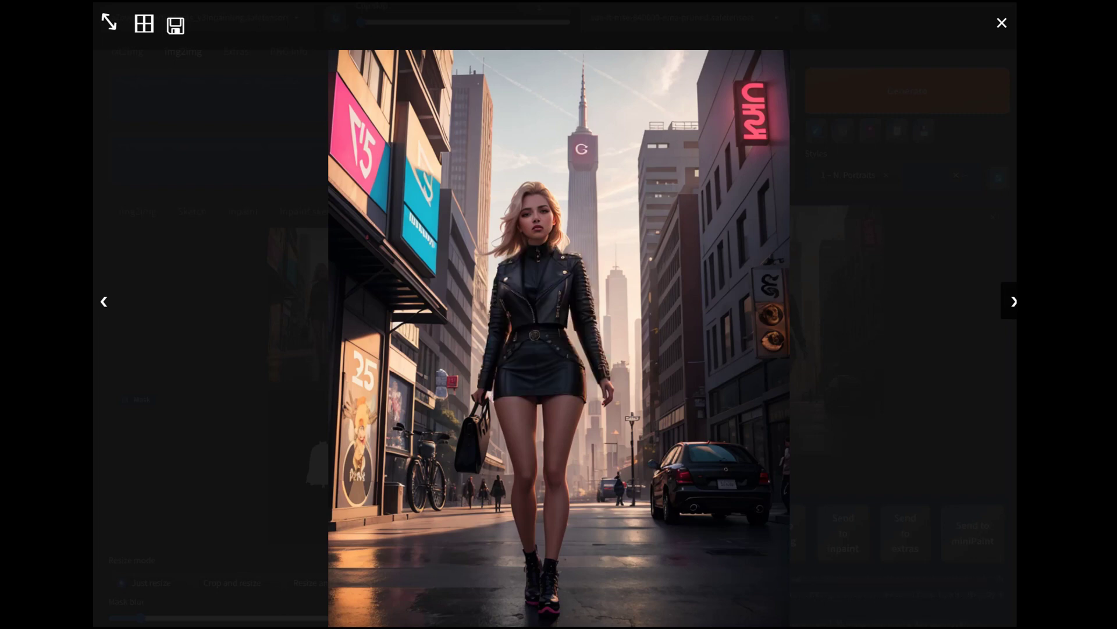
click(1014, 301)
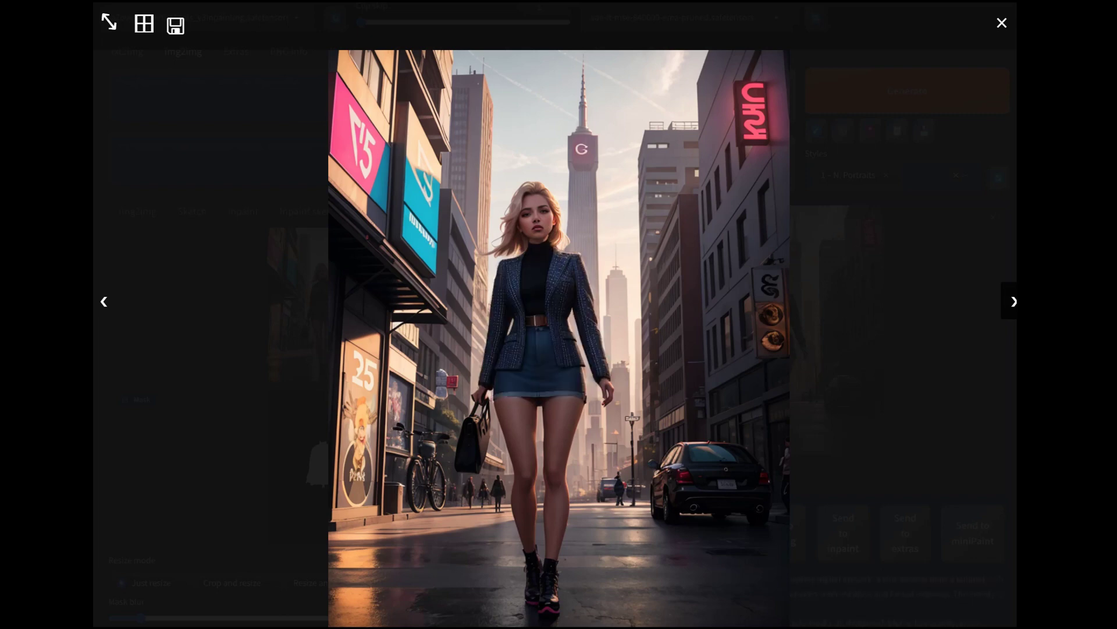
key(Escape)
Review the prompt list, the inpainting settings and the generation details of the selected blazer image.
scroll(329, 314, down, 15)
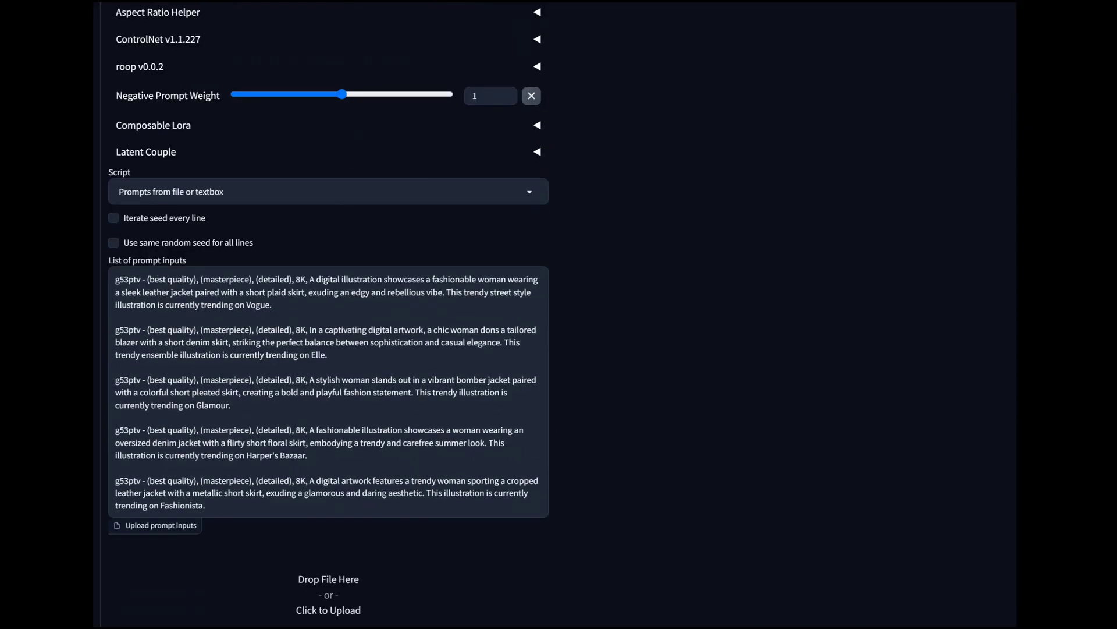
scroll(329, 315, up, 5)
scroll(329, 314, down, 6)
scroll(329, 314, up, 8)
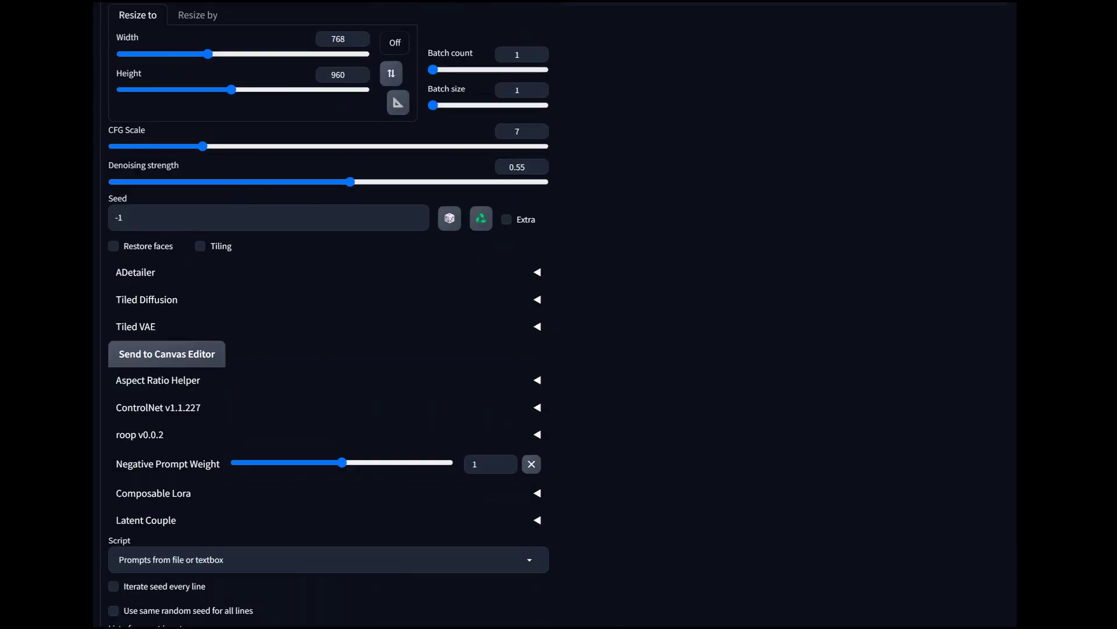
scroll(329, 314, up, 10)
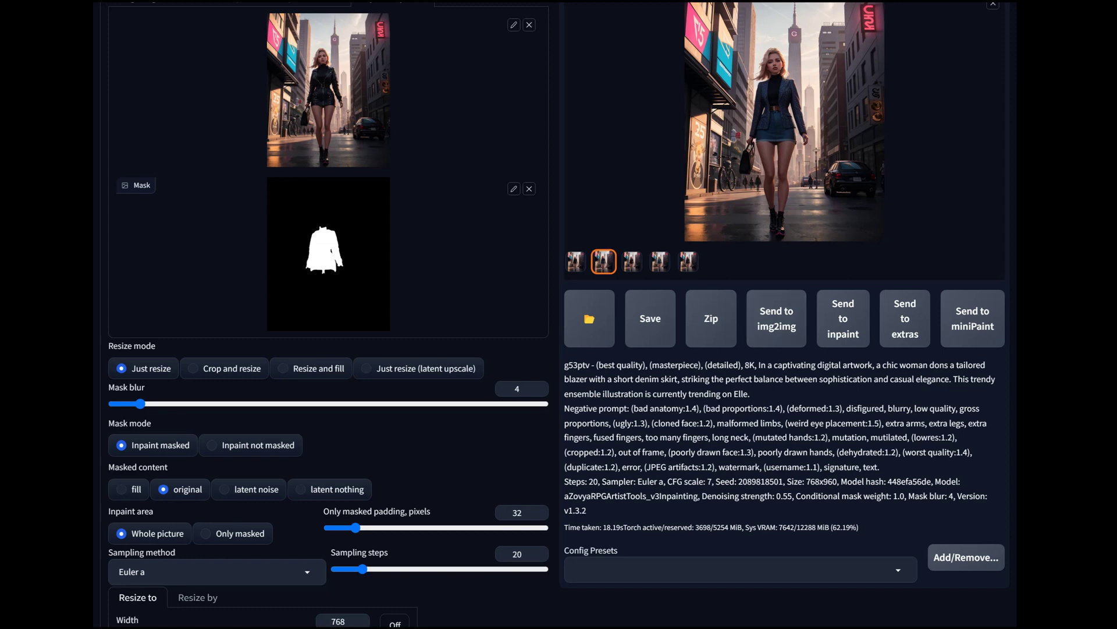
scroll(559, 314, up, 4)
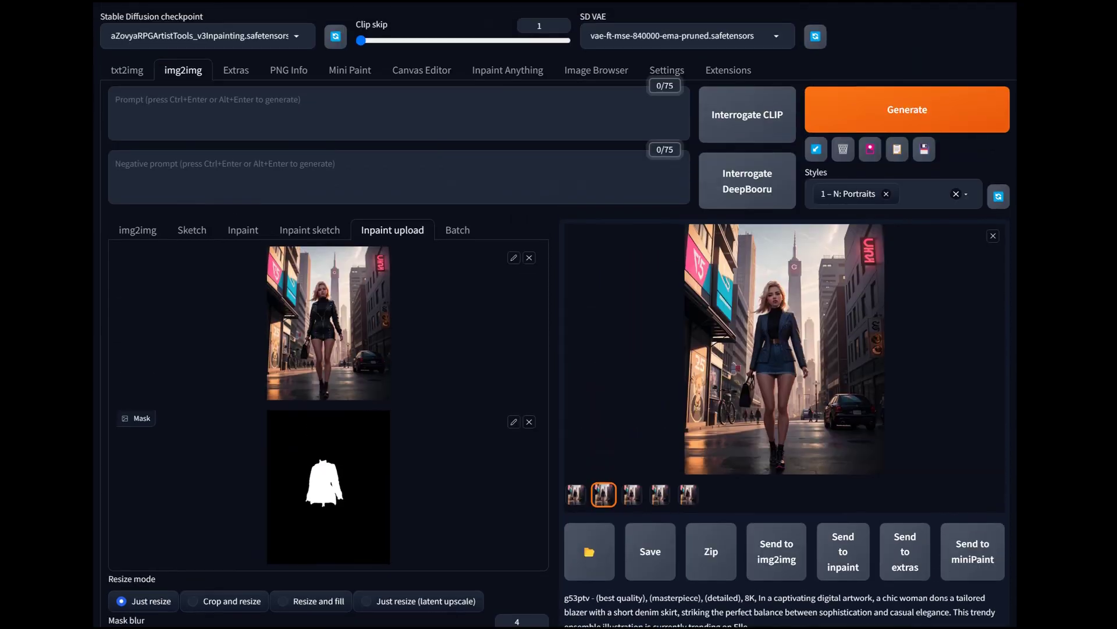
In Inpaint Anything, mark the woman's face, hands and legs on the segmentation image and create an inverted mask.
click(508, 70)
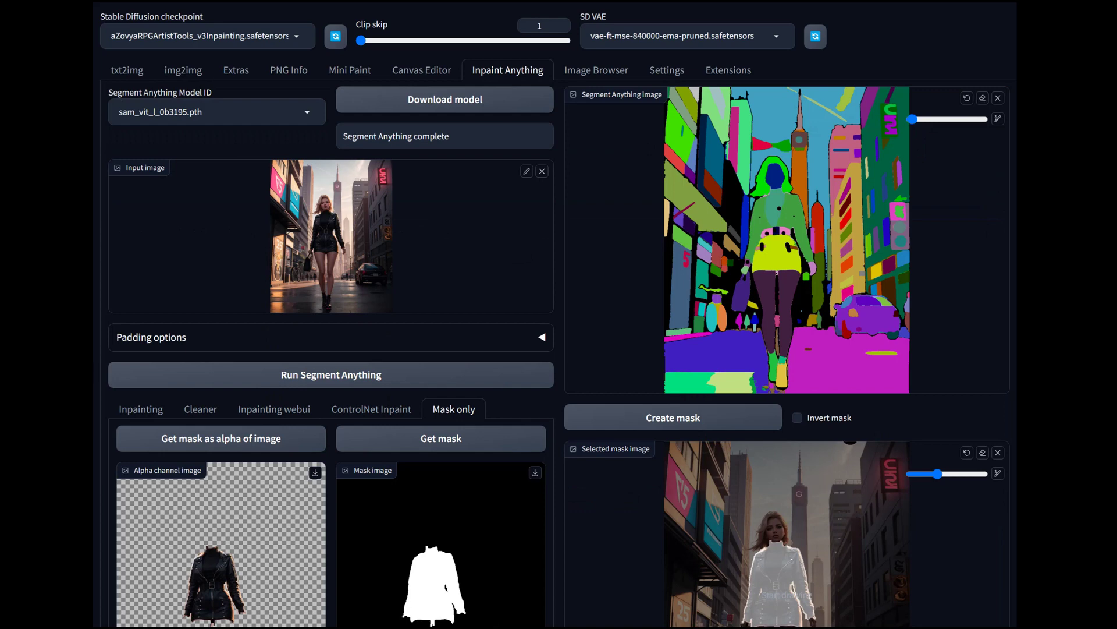
drag(912, 118, 923, 118)
drag(922, 119, 918, 119)
click(747, 271)
click(789, 291)
click(797, 417)
click(673, 417)
Get the black-and-white mask image of the inverted selection.
scroll(559, 349, down, 2)
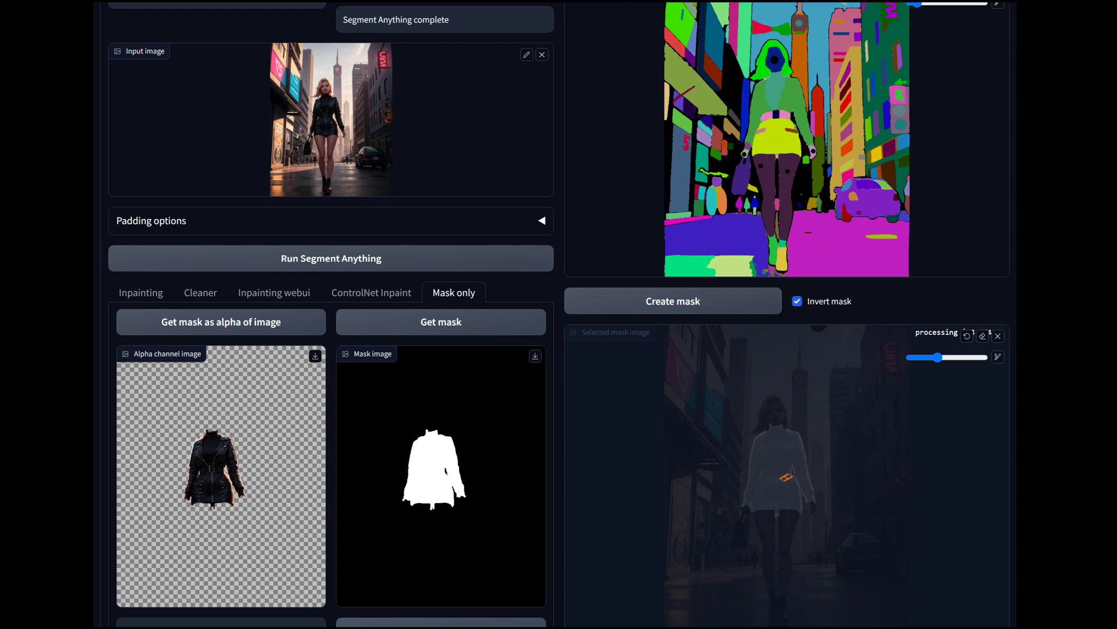
scroll(903, 424, down, 2)
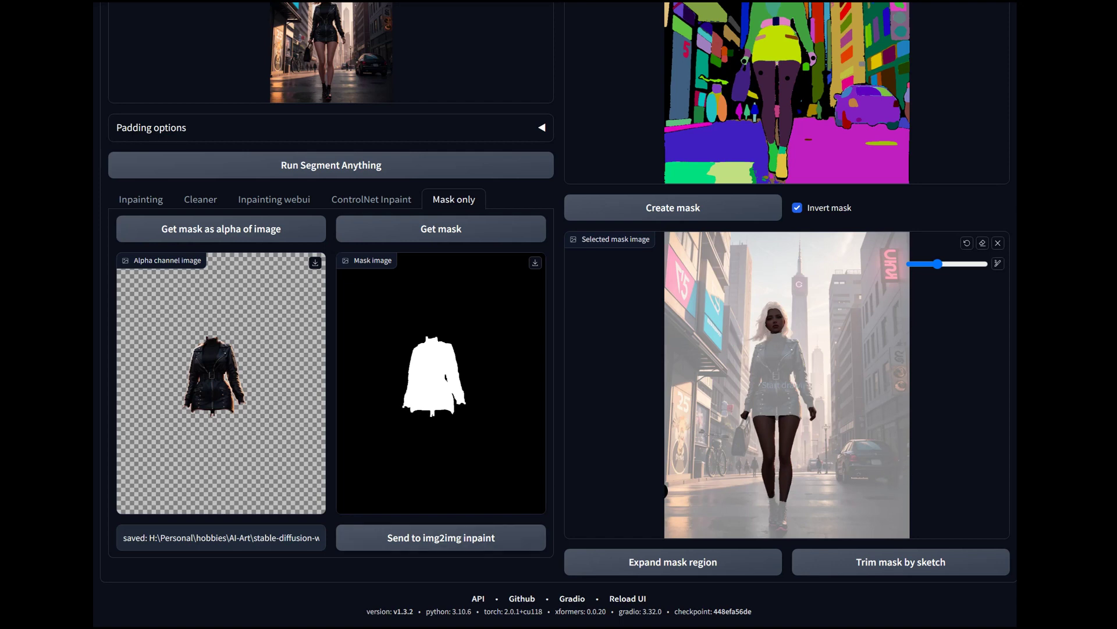
click(441, 229)
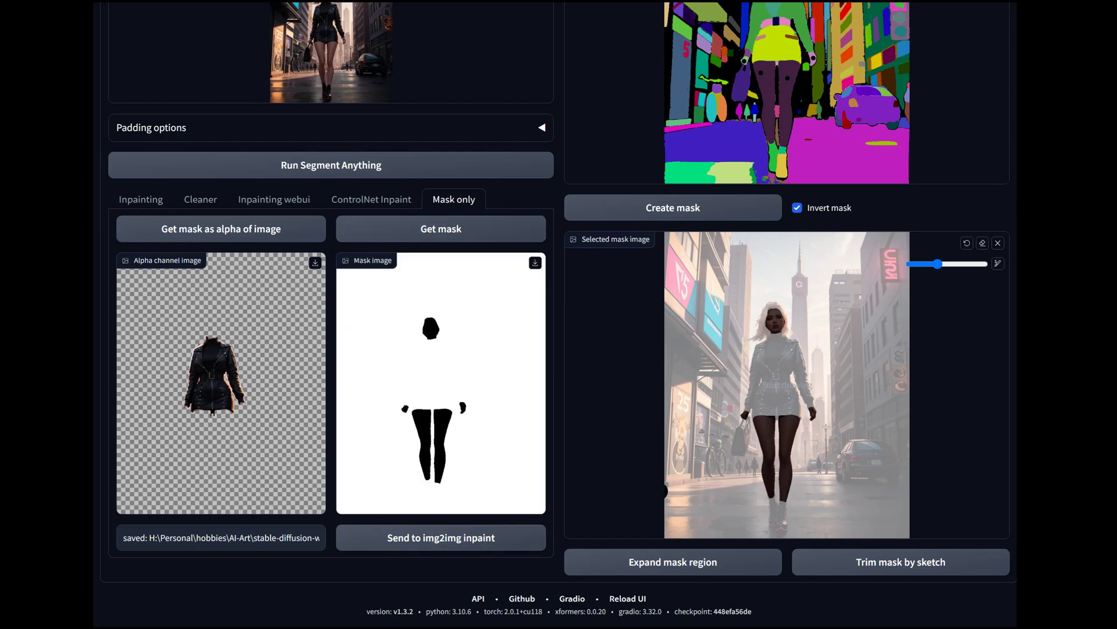
Send the inverted mask to img2img inpaint and review the loaded image, mask and inpainting settings.
click(441, 537)
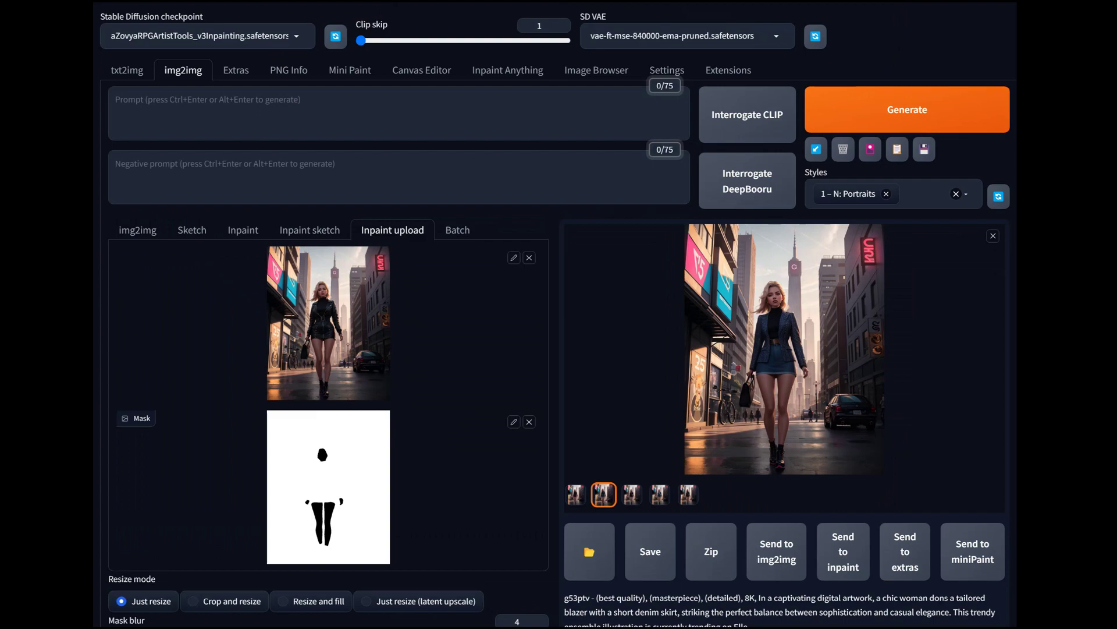
scroll(559, 314, down, 7)
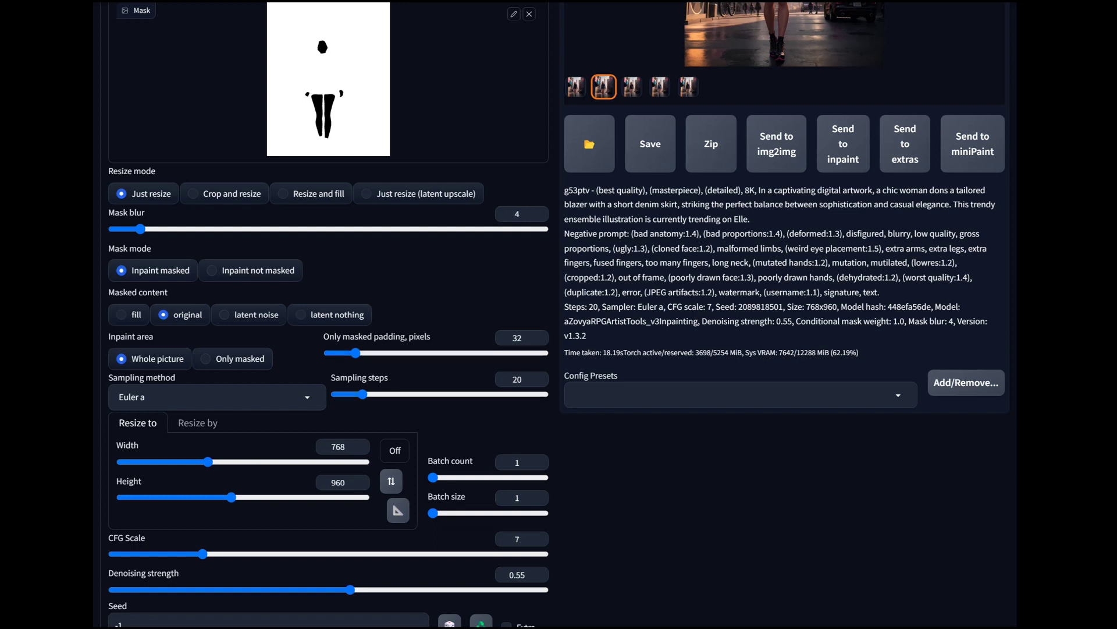
scroll(559, 314, up, 7)
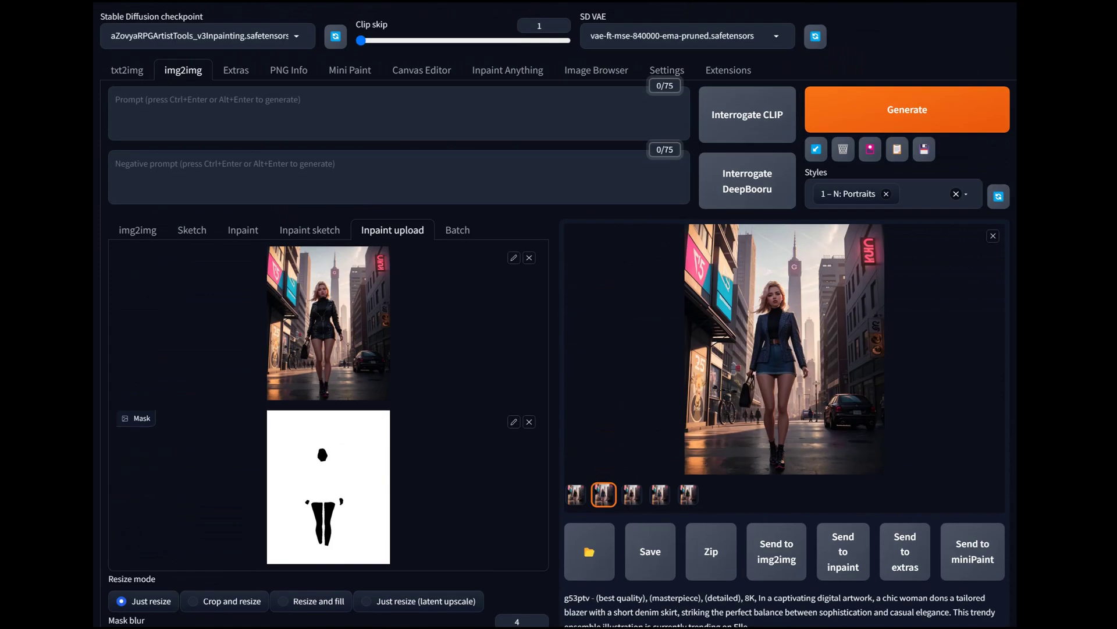
scroll(558, 314, down, 1)
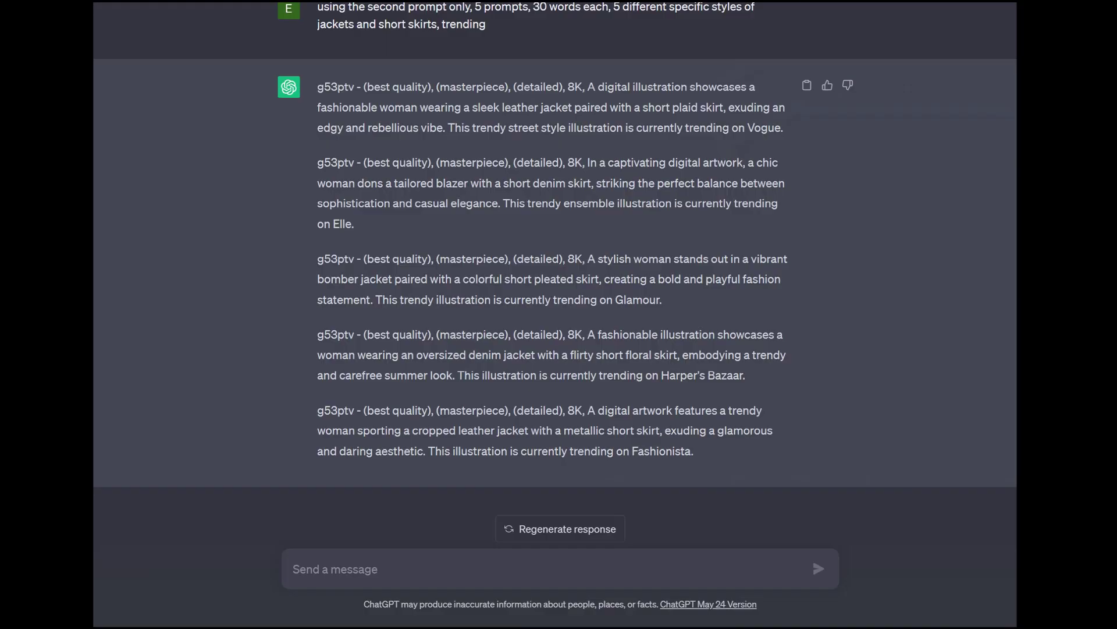
In ChatGPT, edit the outfit request to end with "5 different specific fantasy scenes and scifi scenes" and resubmit it.
scroll(559, 314, up, 7)
scroll(558, 314, up, 1)
scroll(559, 314, down, 3)
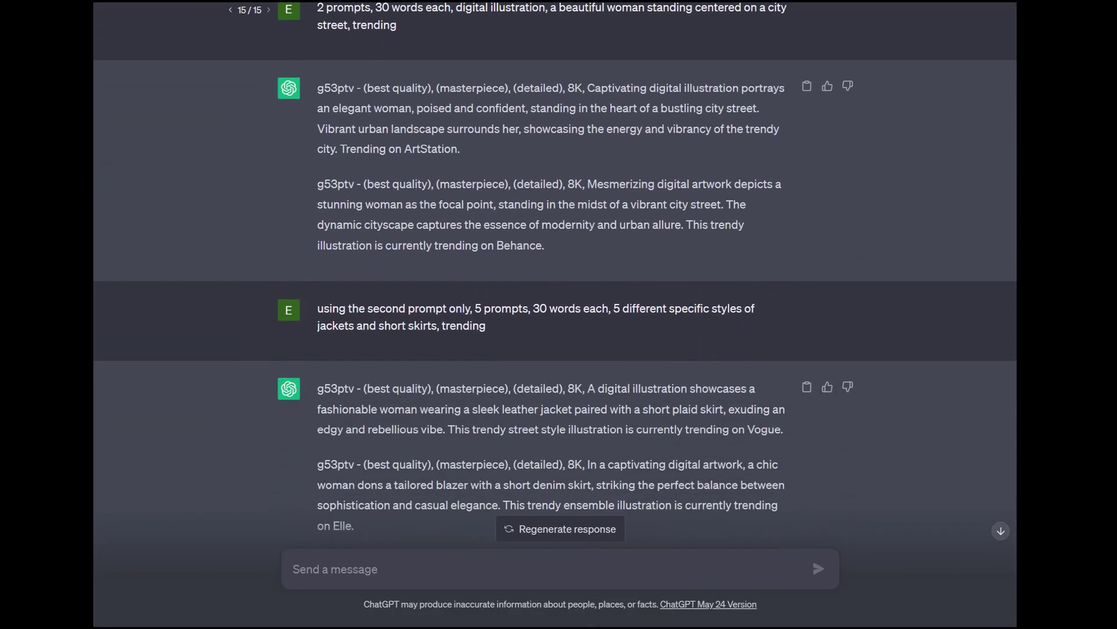
scroll(559, 314, down, 1)
click(807, 239)
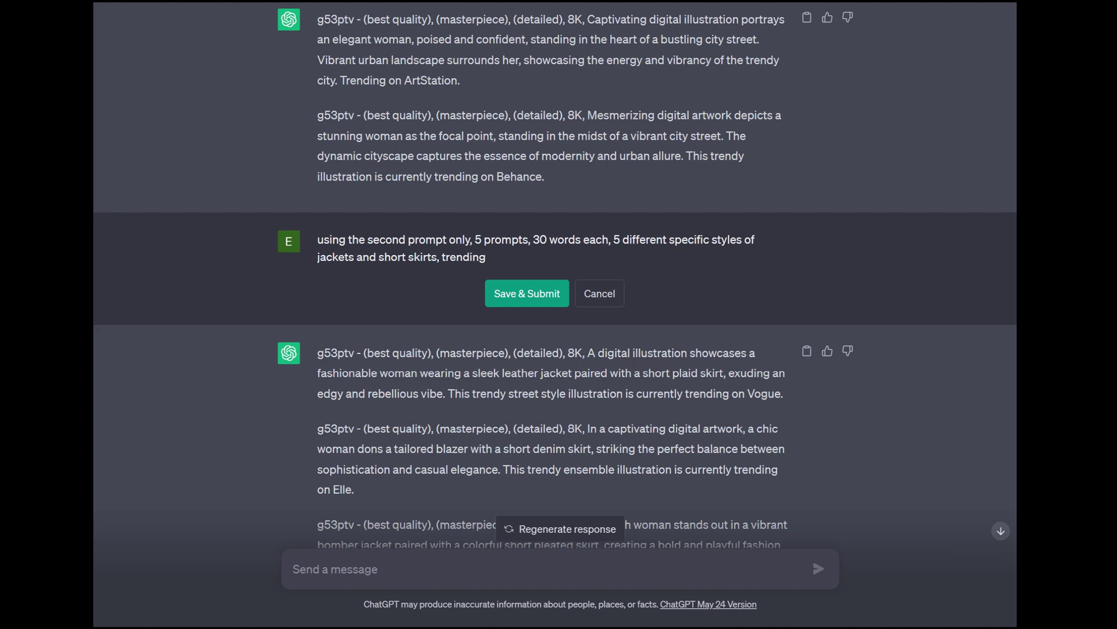
drag(711, 240, 486, 257)
key(BackSpace)
text(fant)
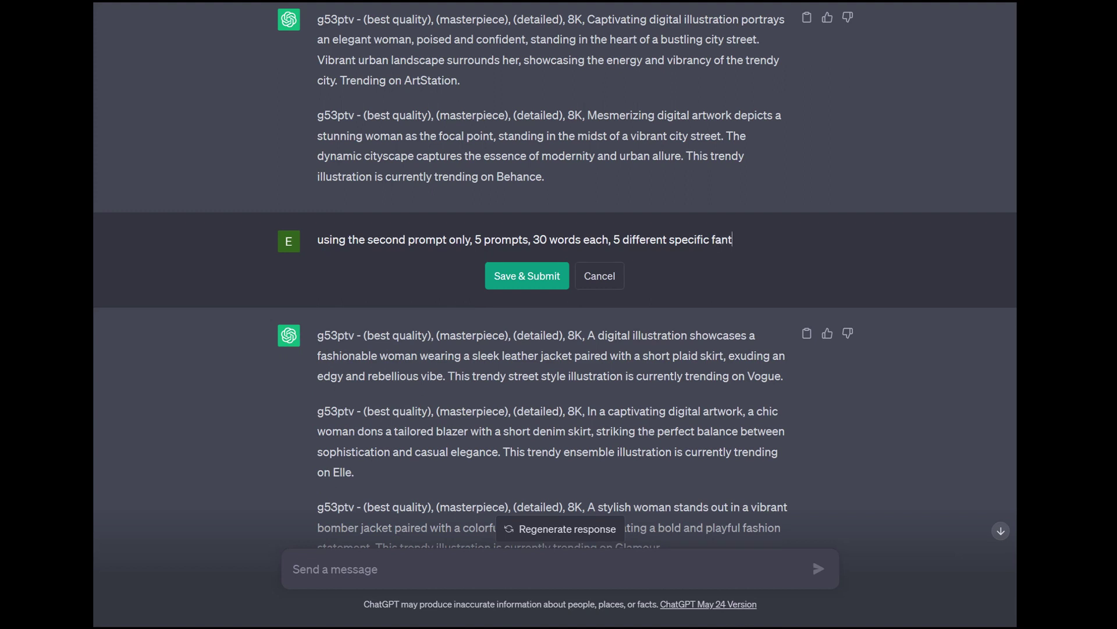
text(asy scenes and )
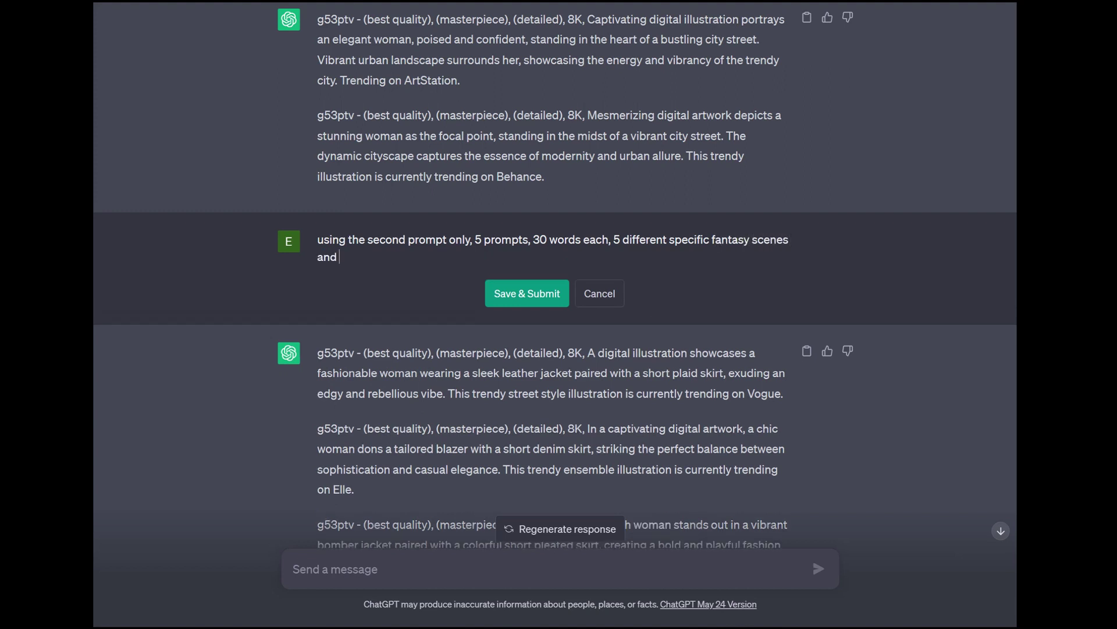
text(scifi scenes)
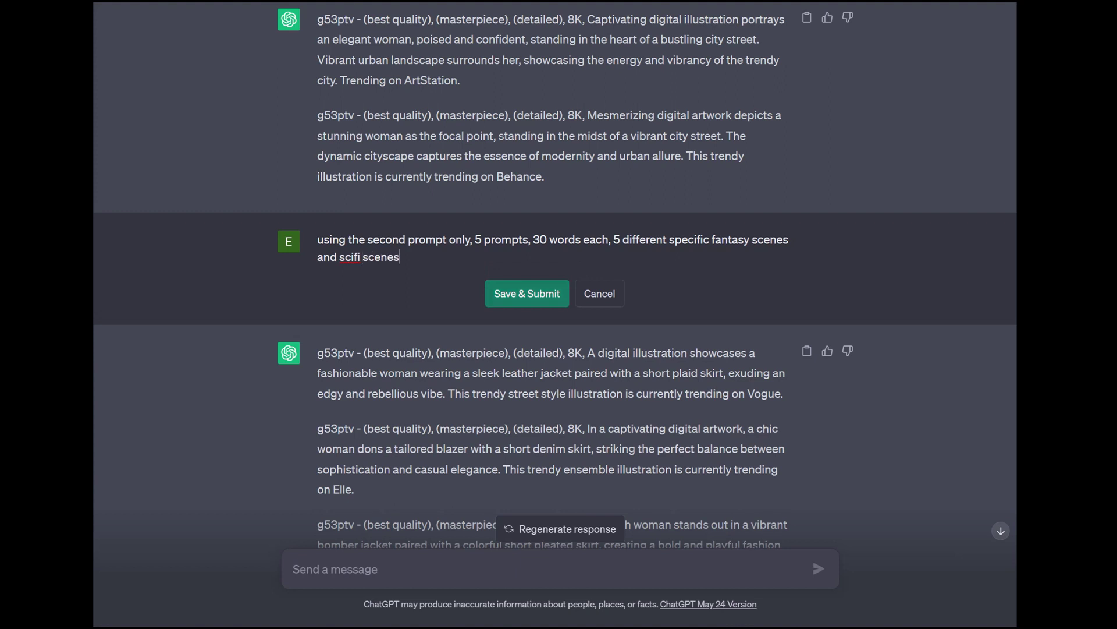
click(527, 293)
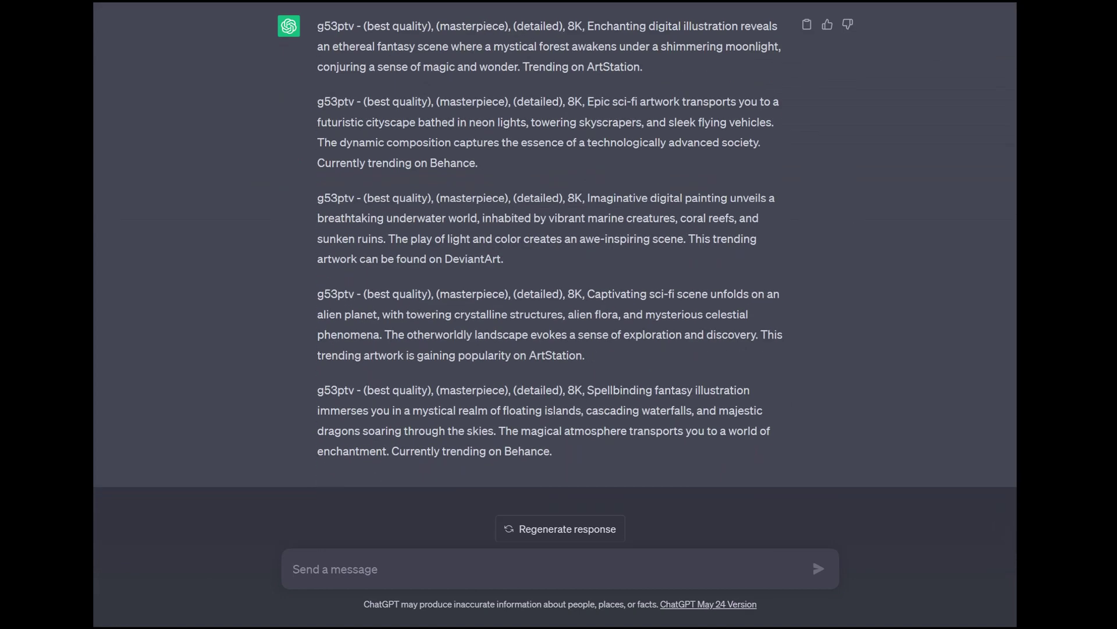
Send the follow-up request "include a beautiful woman in each prompt".
text(include)
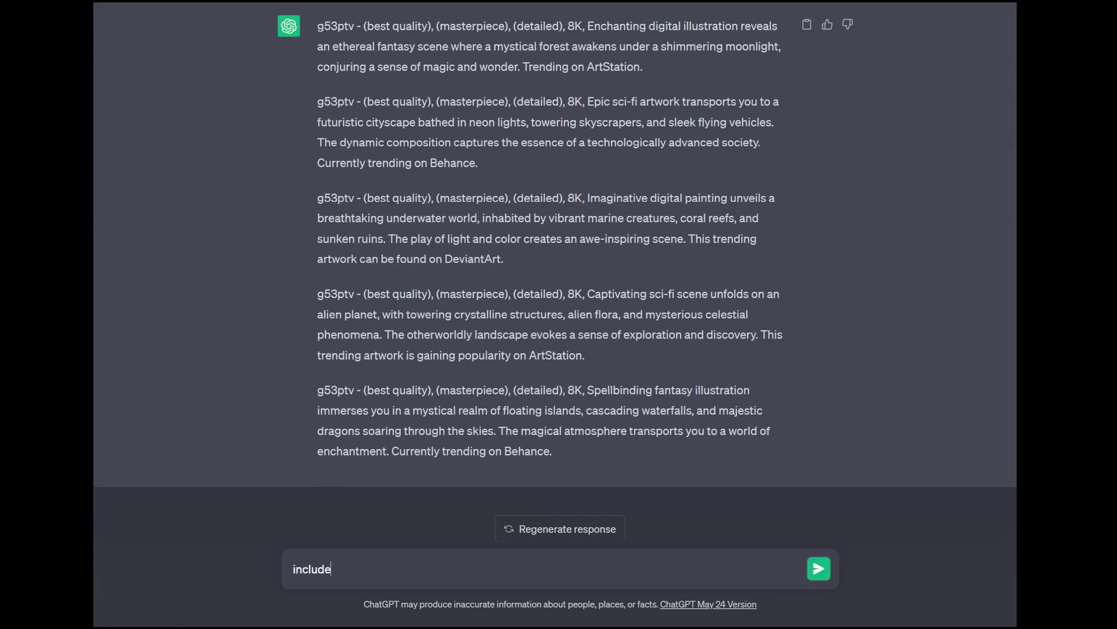
text( a beautiful woman in each promtp)
key(BackSpace)
key(BackSpace)
text(pt)
key(Return)
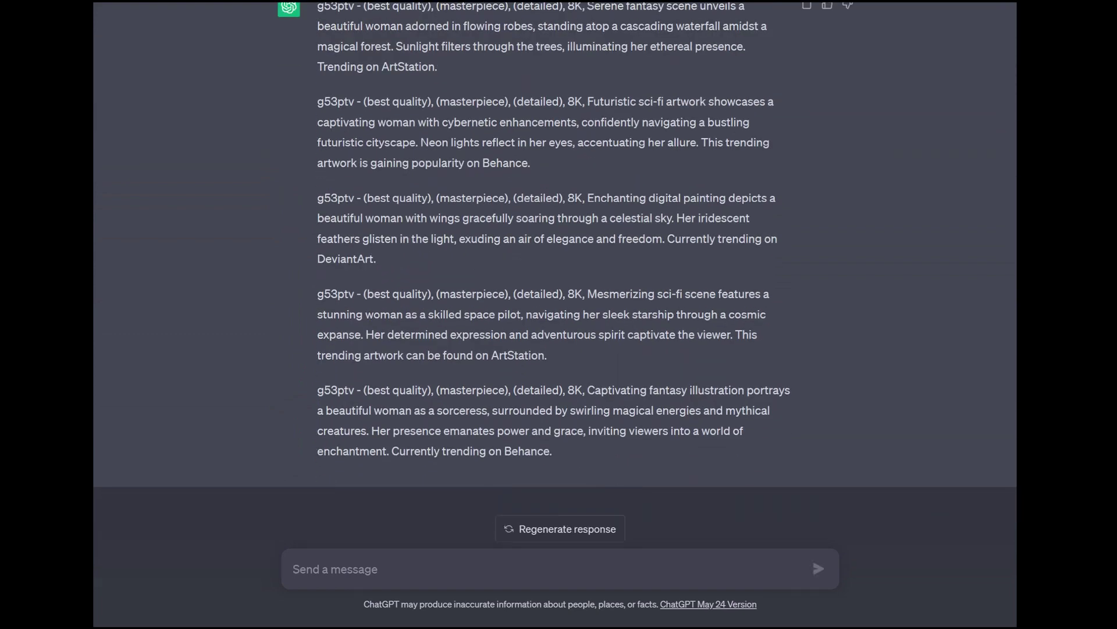
Copy the new ChatGPT response and replace the img2img script's list of prompt inputs with it in Stable Diffusion.
scroll(555, 268, up, 2)
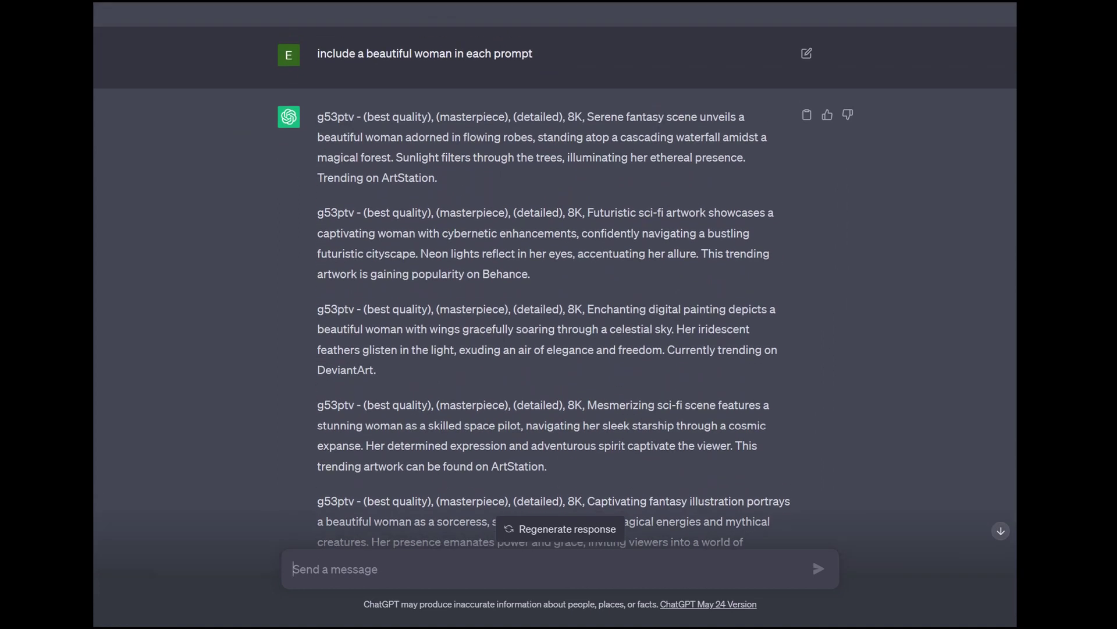
click(806, 120)
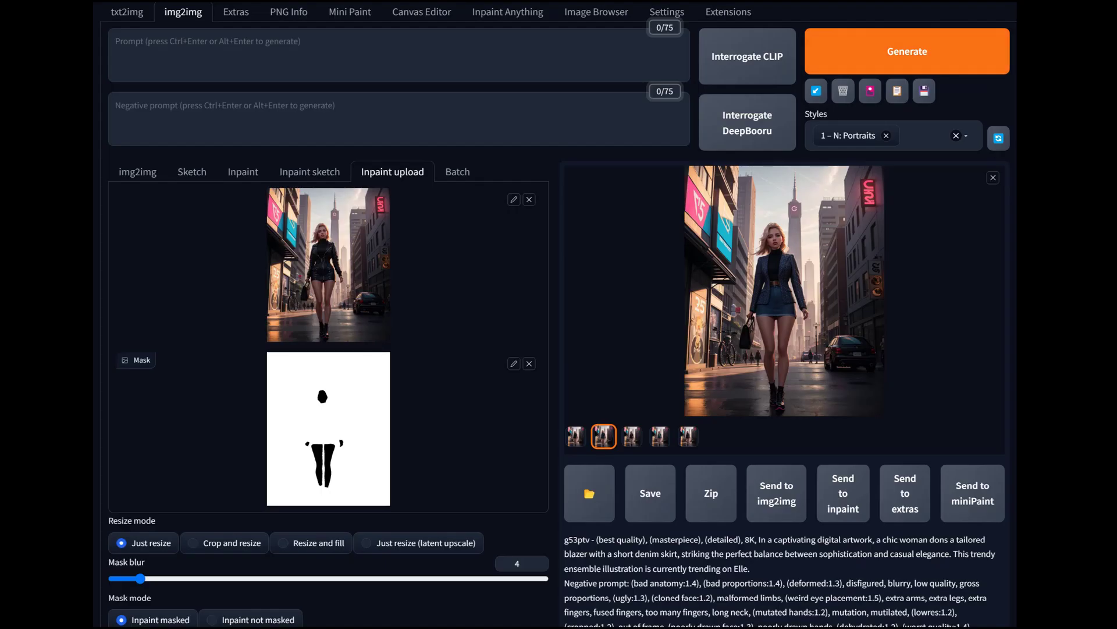
scroll(555, 315, down, 15)
click(328, 349)
key(ctrl+a)
key(ctrl+v)
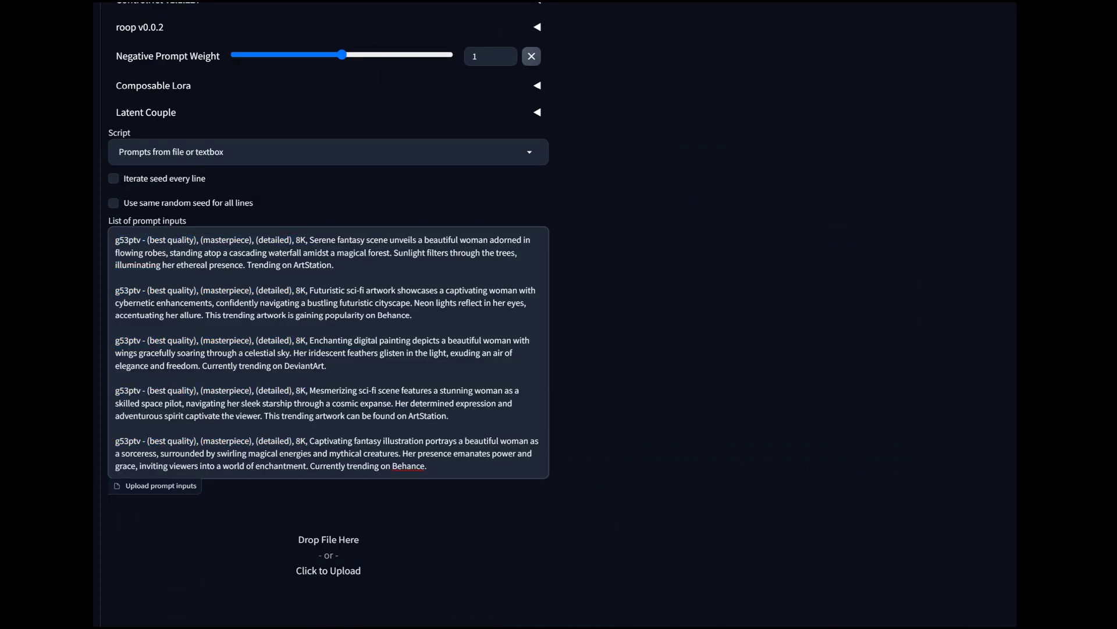
Raise the denoising strength to 0.73 for the inverted-mask inpainting.
scroll(555, 314, up, 9)
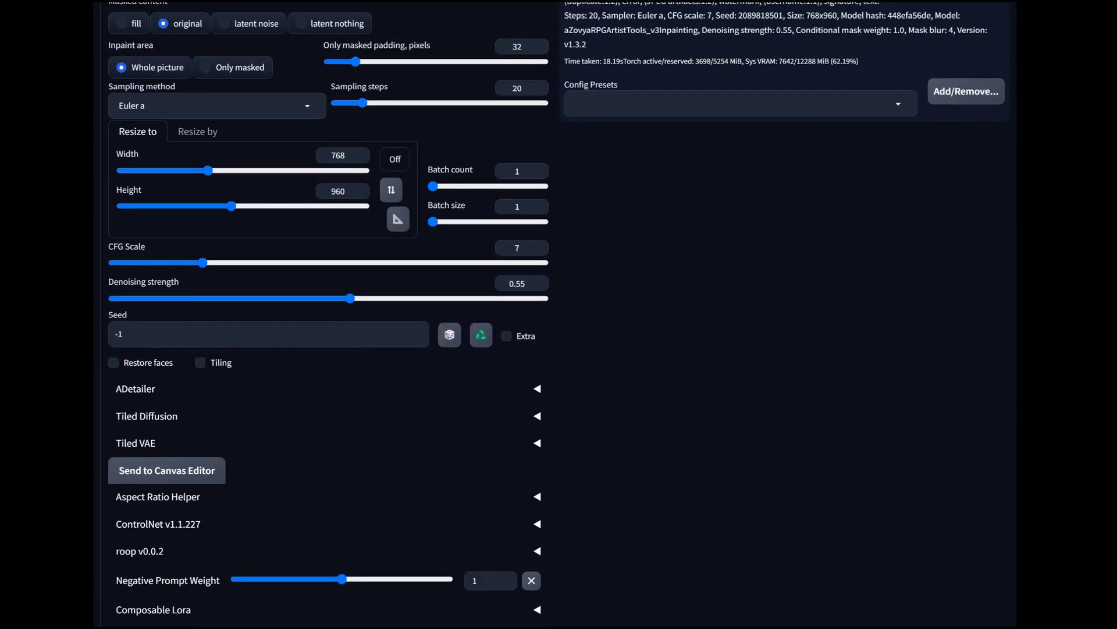
drag(350, 298, 428, 298)
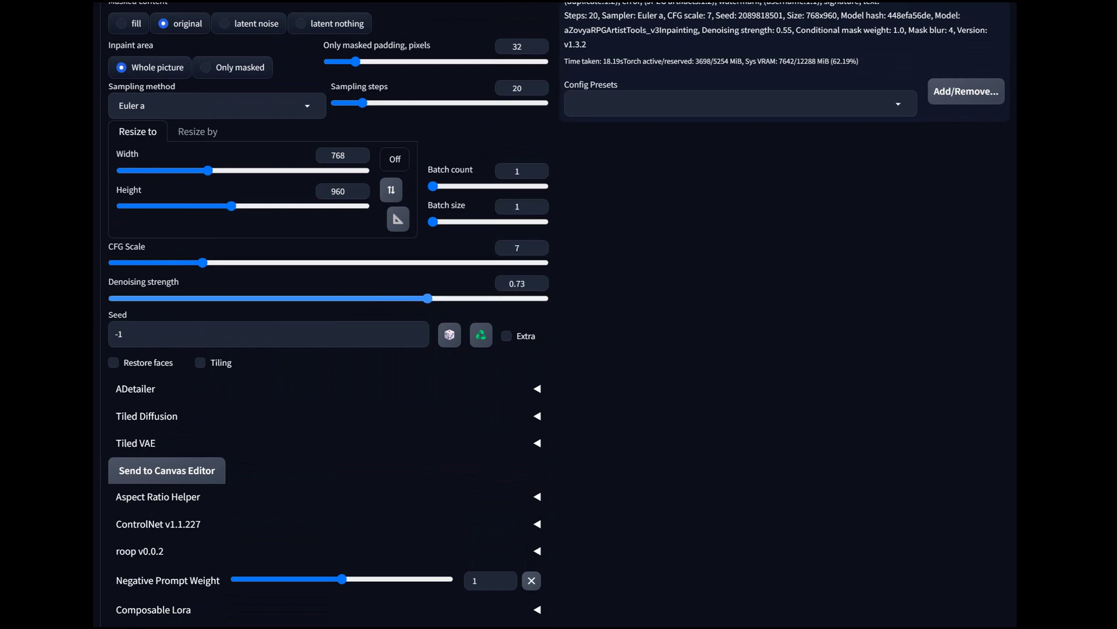
scroll(555, 314, up, 1)
scroll(559, 314, up, 3)
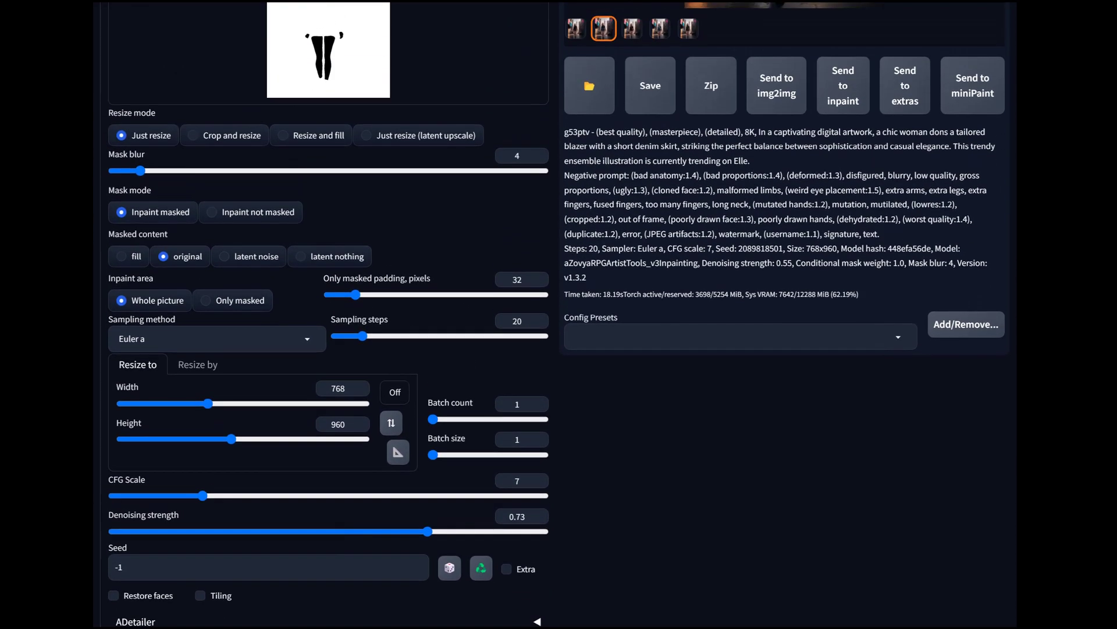
key(Right)
key(Right)
key(Right)
key(Right)
key(Right)
key(Right)
key(Left)
key(Left)
key(Left)
key(Left)
key(Left)
key(Left)
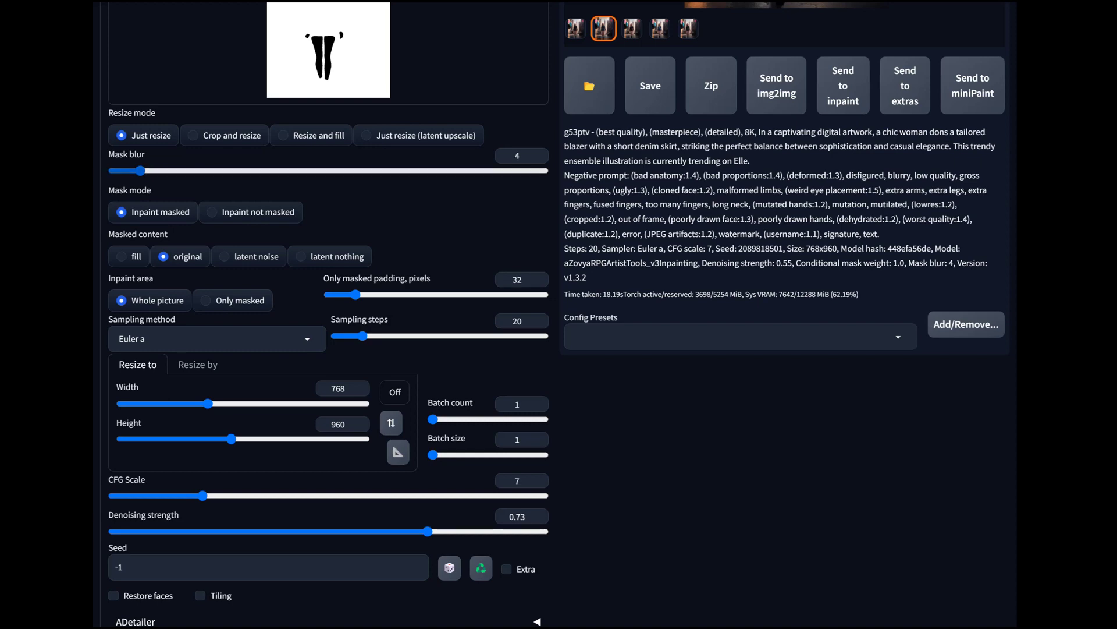
Check the source image, mask and inpainting settings, and generate the fantasy and sci-fi variations from the prompt list.
scroll(559, 314, up, 8)
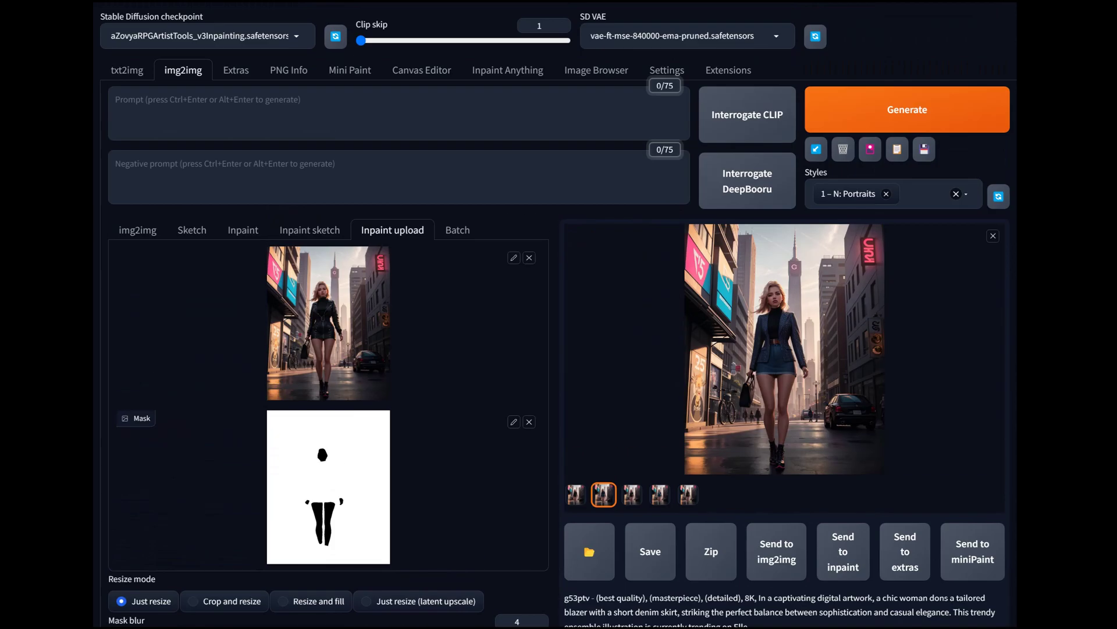
scroll(559, 314, down, 7)
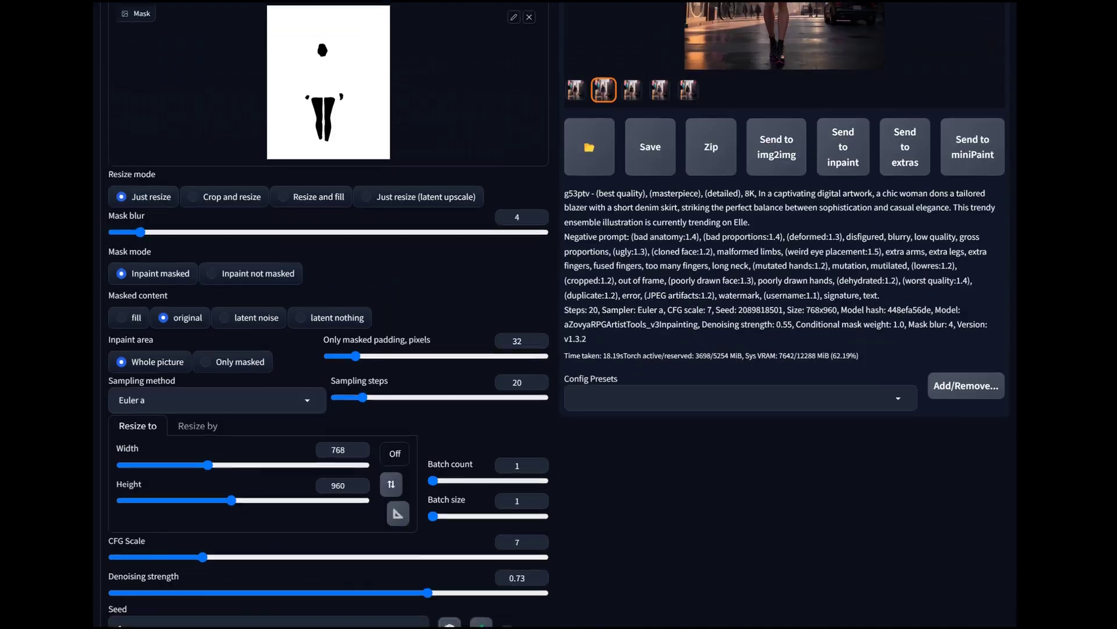
scroll(559, 314, down, 5)
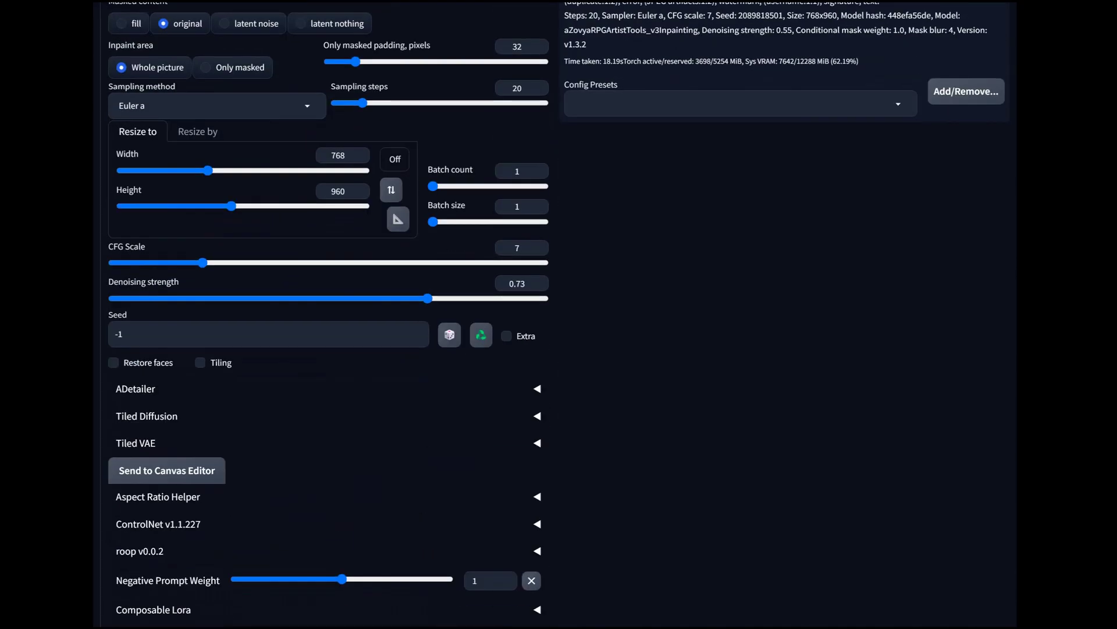
scroll(559, 314, up, 2)
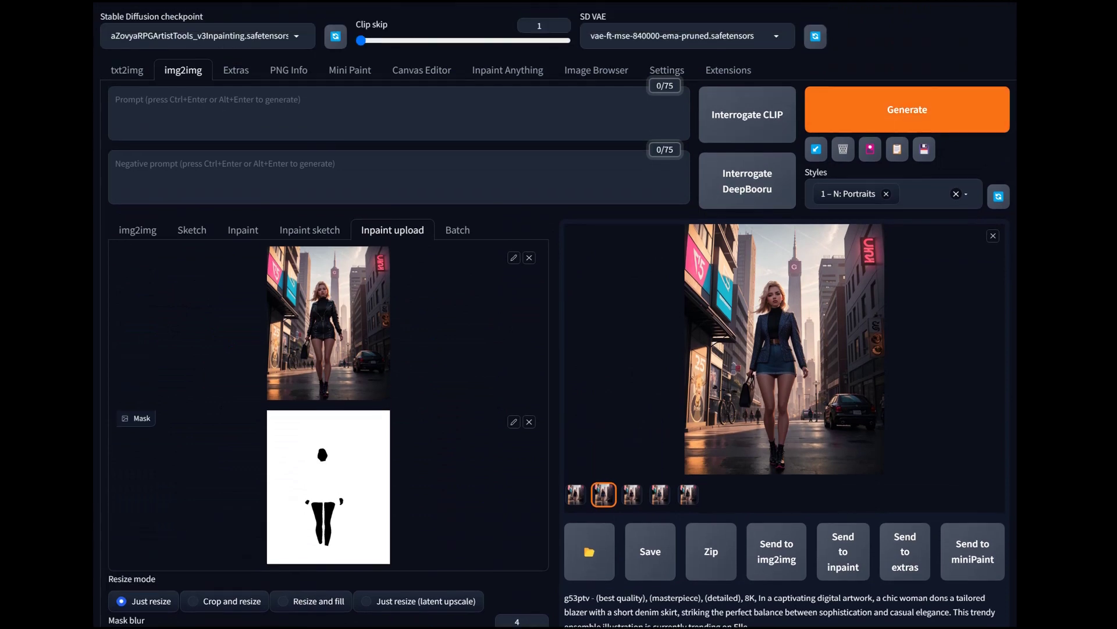
key(ctrl+Return)
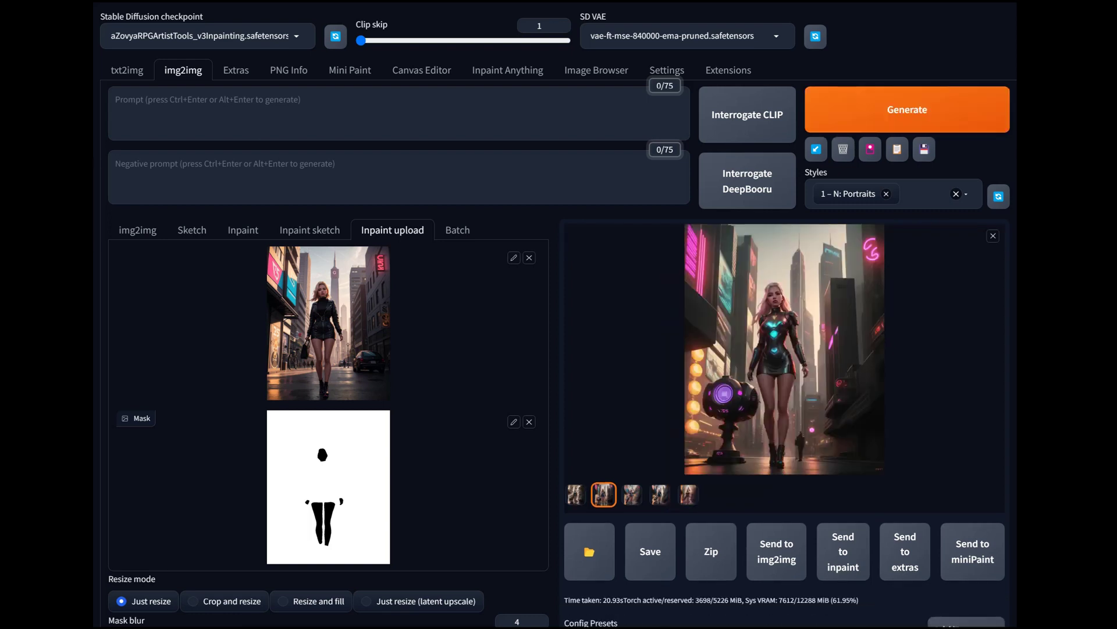
Browse all the generated fantasy and sci-fi images at full size and close the viewer.
click(784, 349)
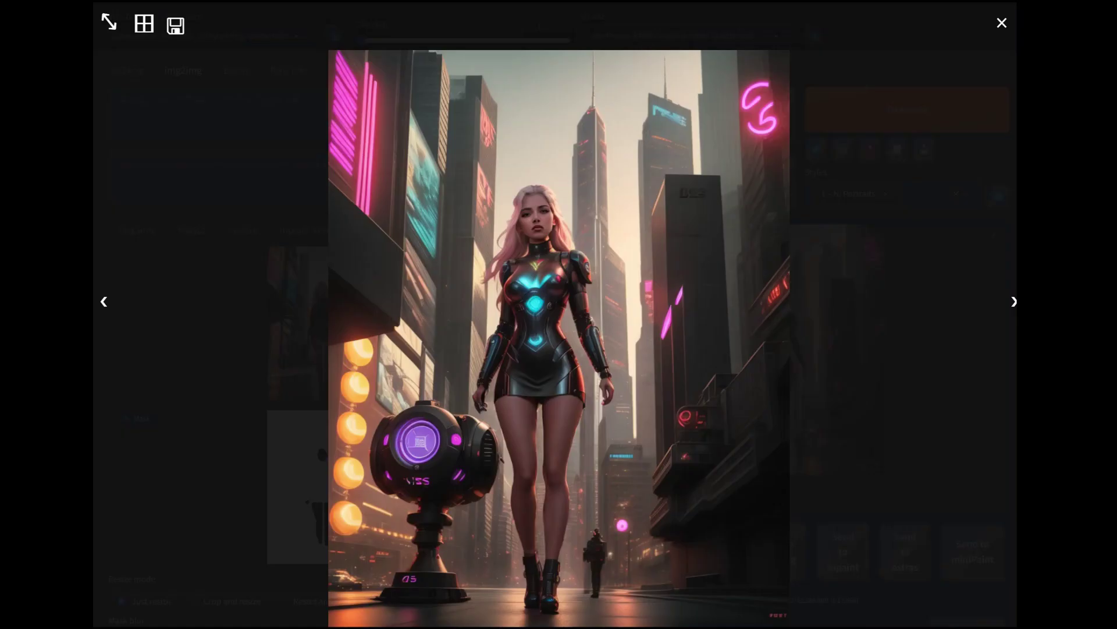
click(104, 301)
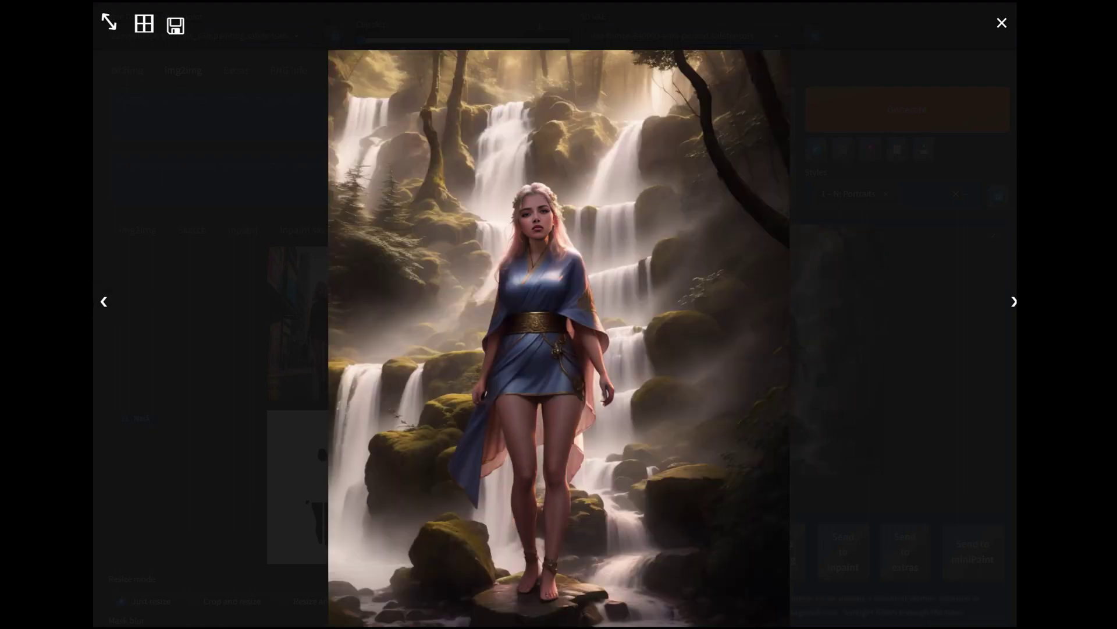
click(1014, 300)
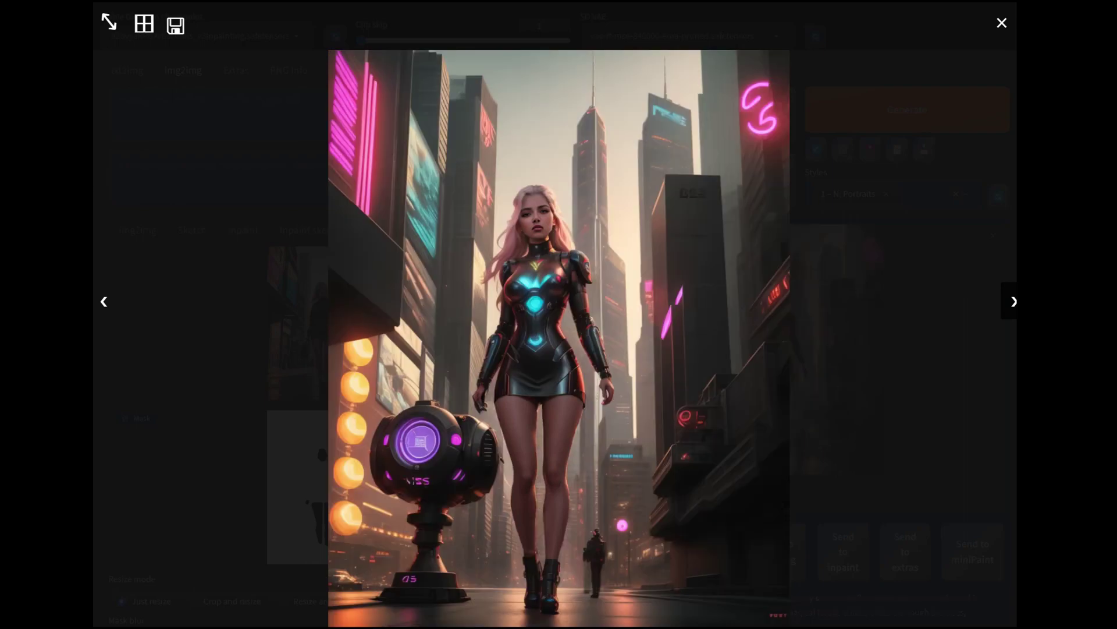
click(1014, 301)
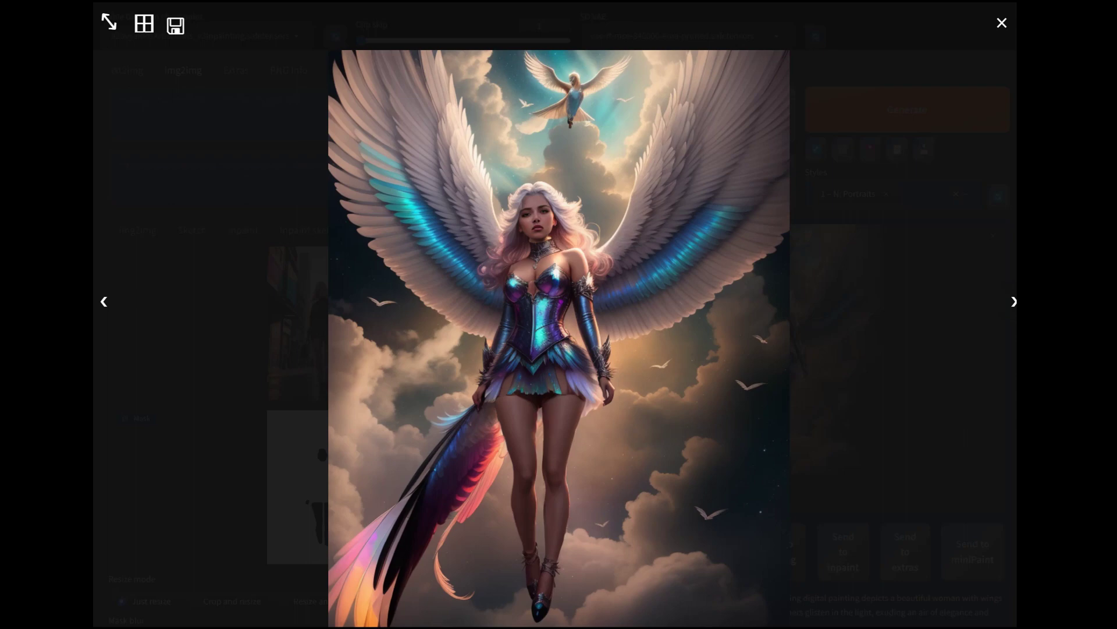
click(1014, 300)
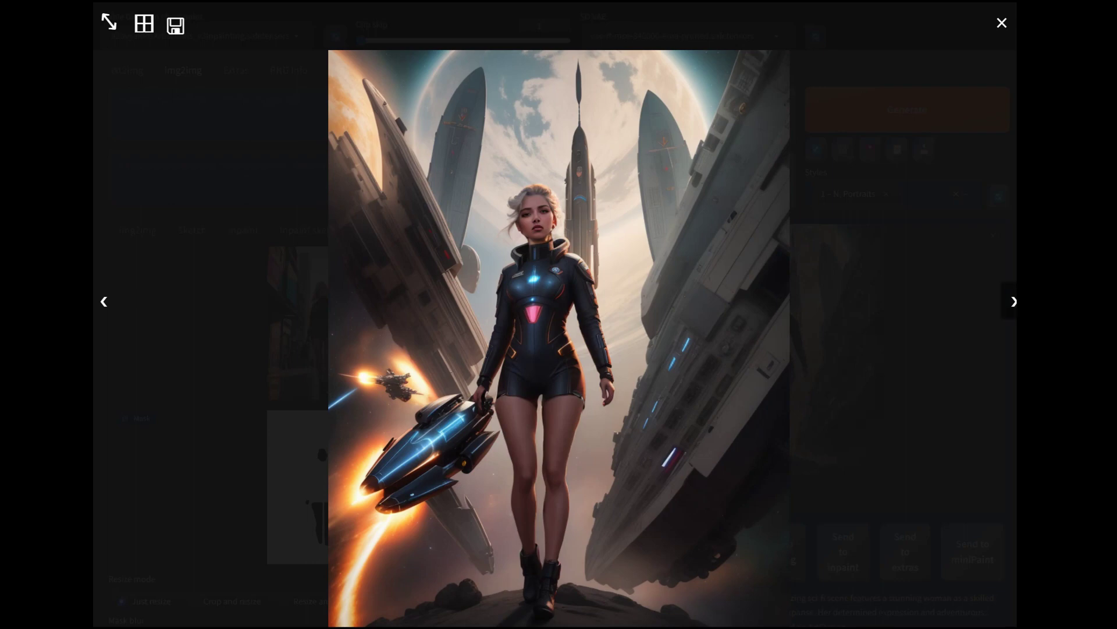
click(1013, 301)
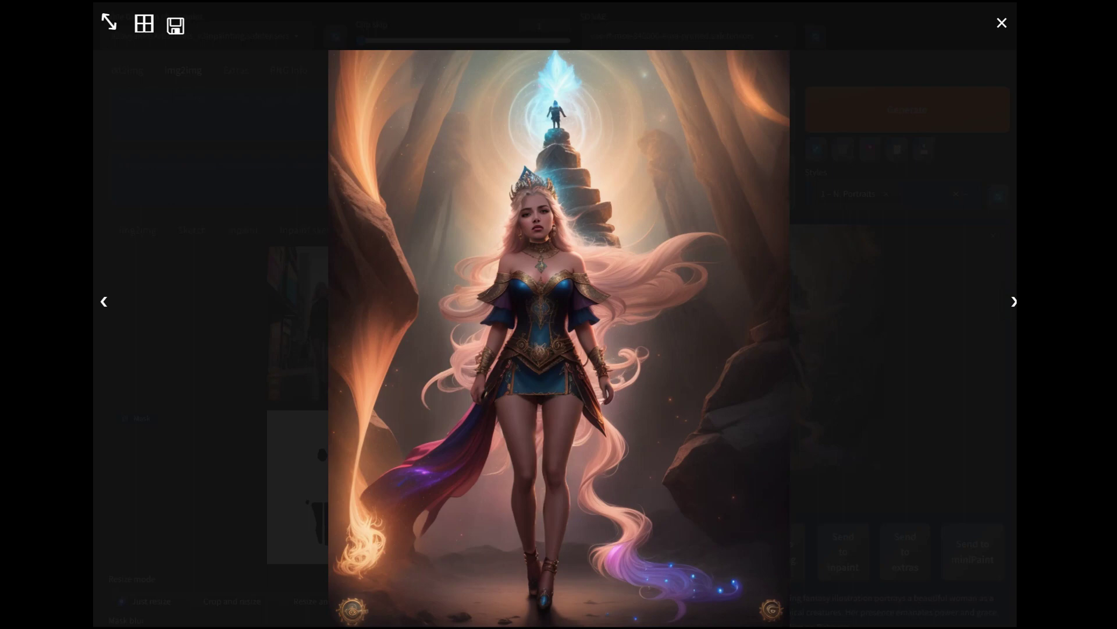
click(1014, 300)
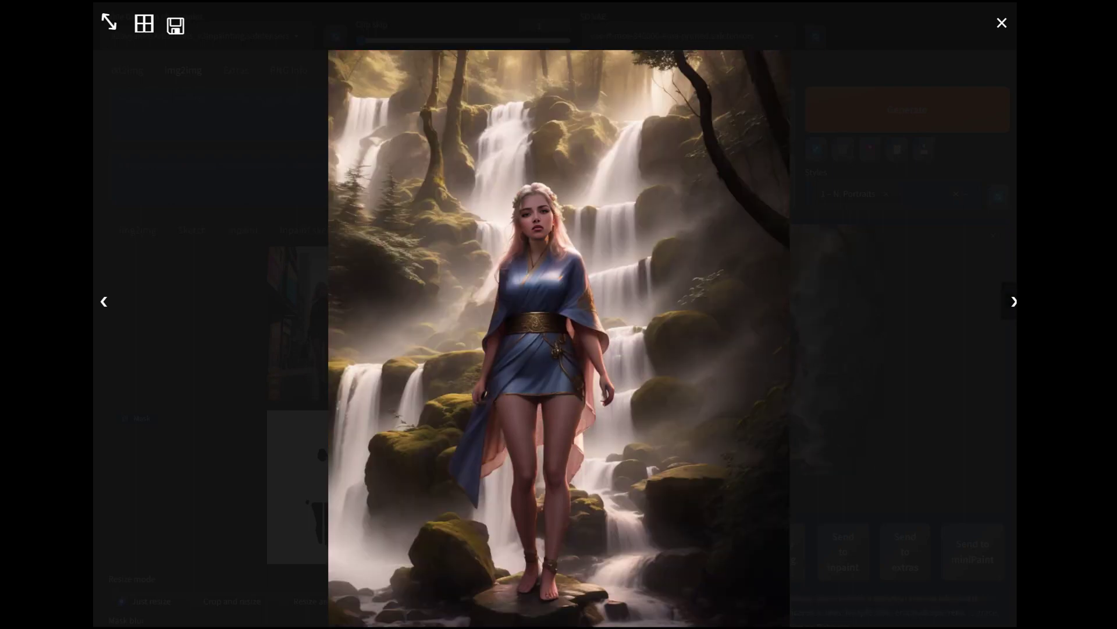
key(Escape)
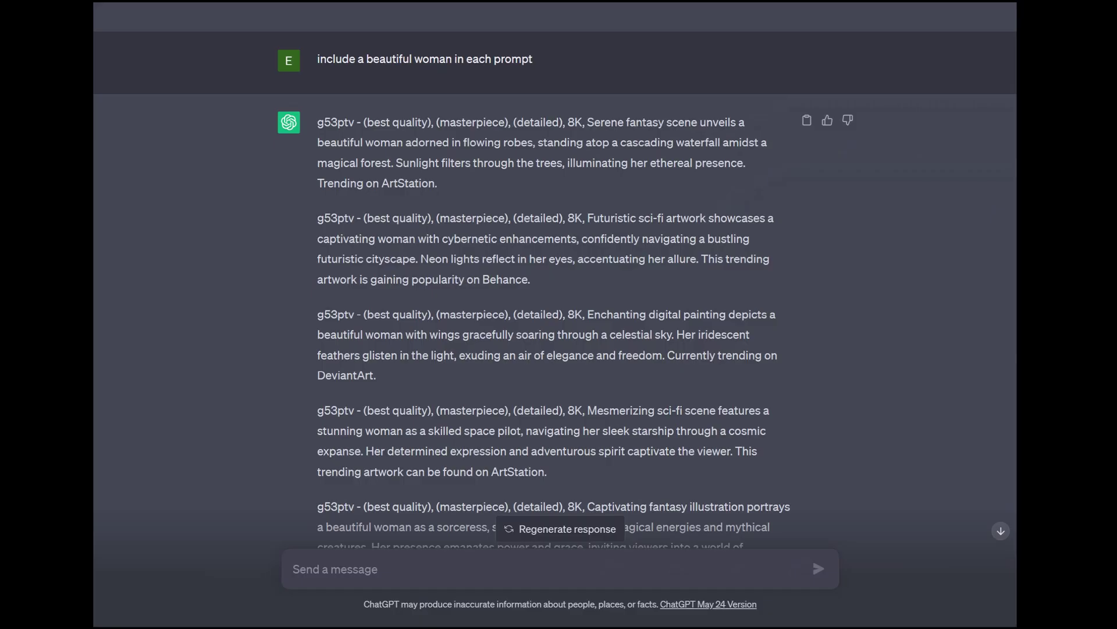
Ask ChatGPT to "add a second person, a man to each prompt.".
scroll(553, 291, down, 2)
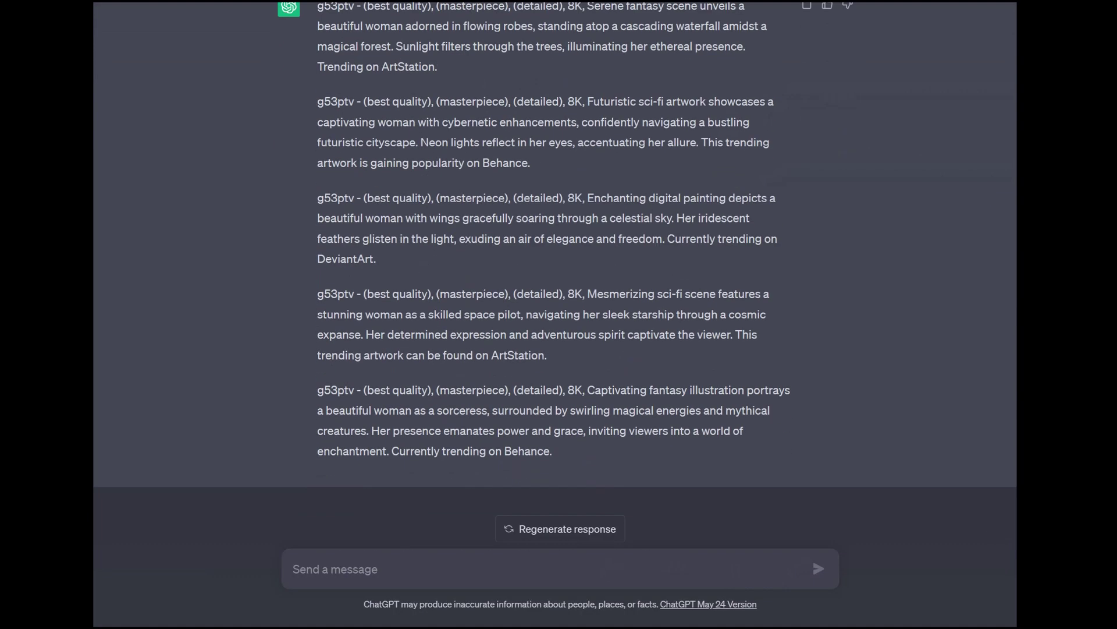
text(add a second person a)
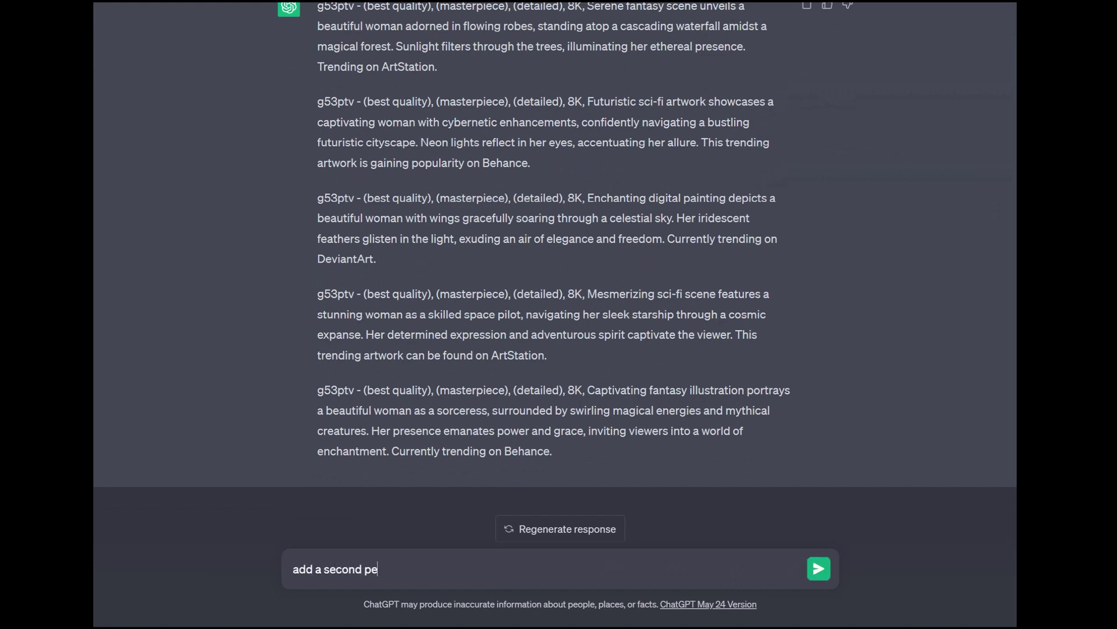
key(BackSpace)
key(BackSpace)
text(, a man to each prompt)
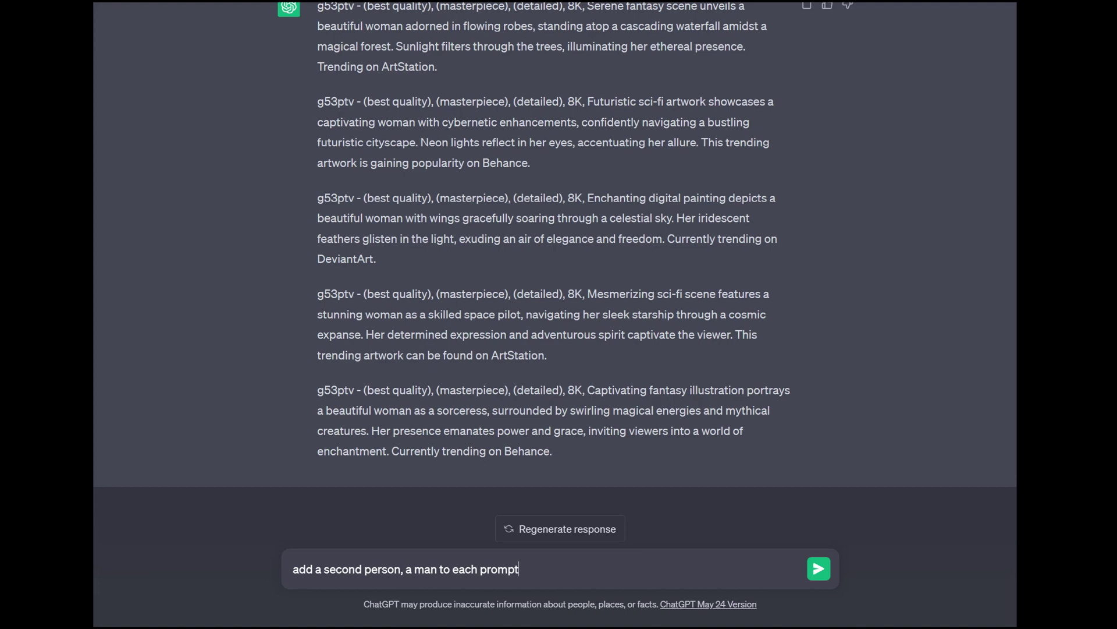
text(.)
key(Return)
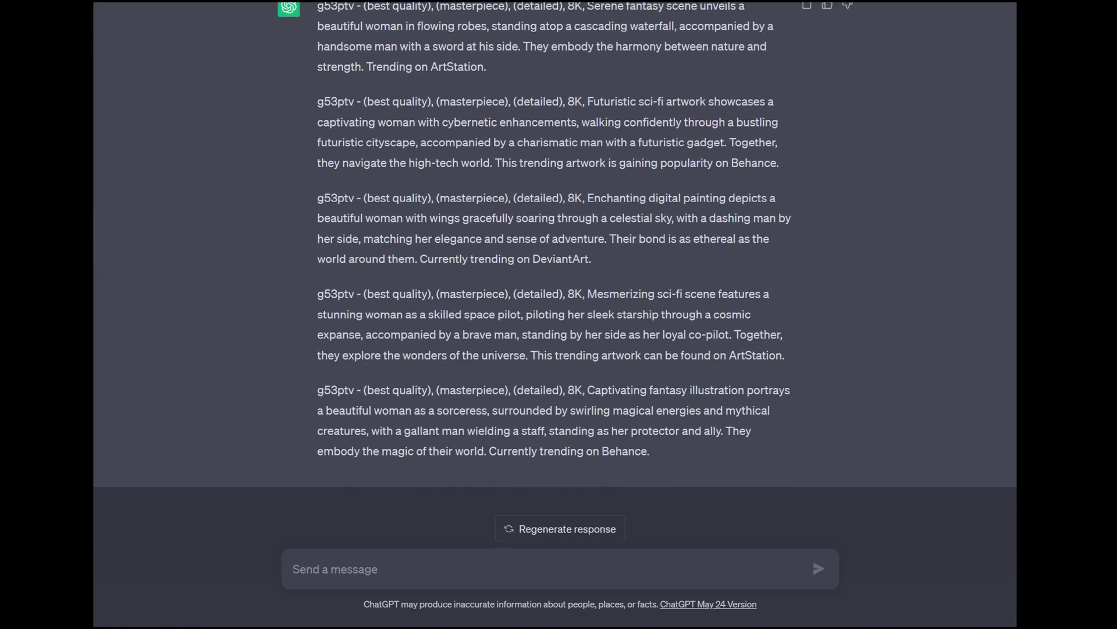
Replace the img2img script's list of prompt inputs in Stable Diffusion with ChatGPT's two-person prompts and generate the images.
scroll(554, 270, up, 5)
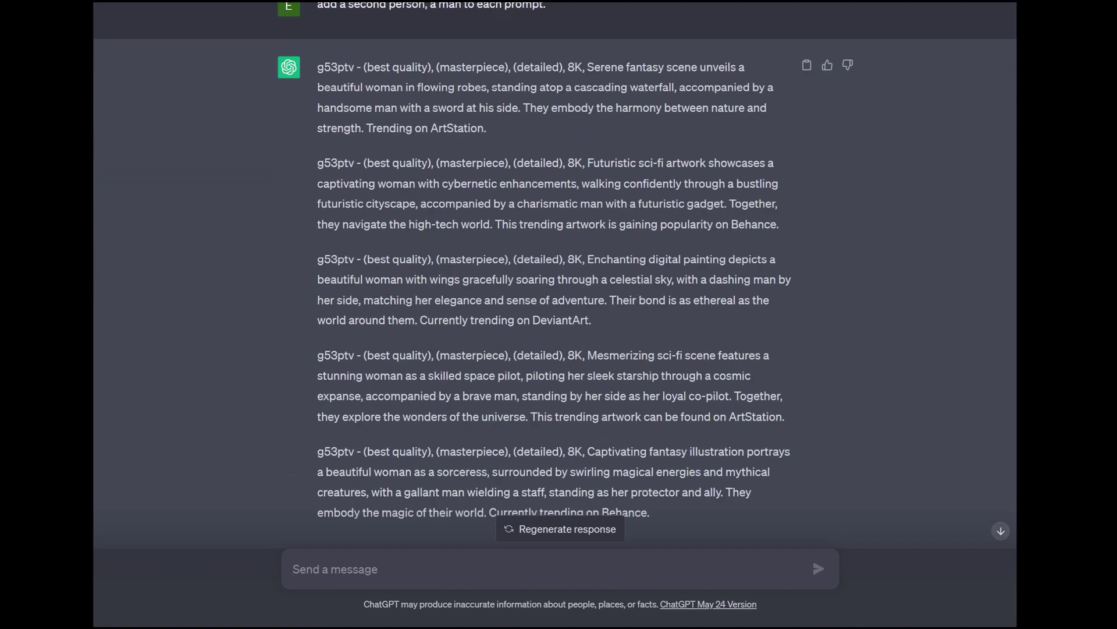
scroll(555, 270, down, 5)
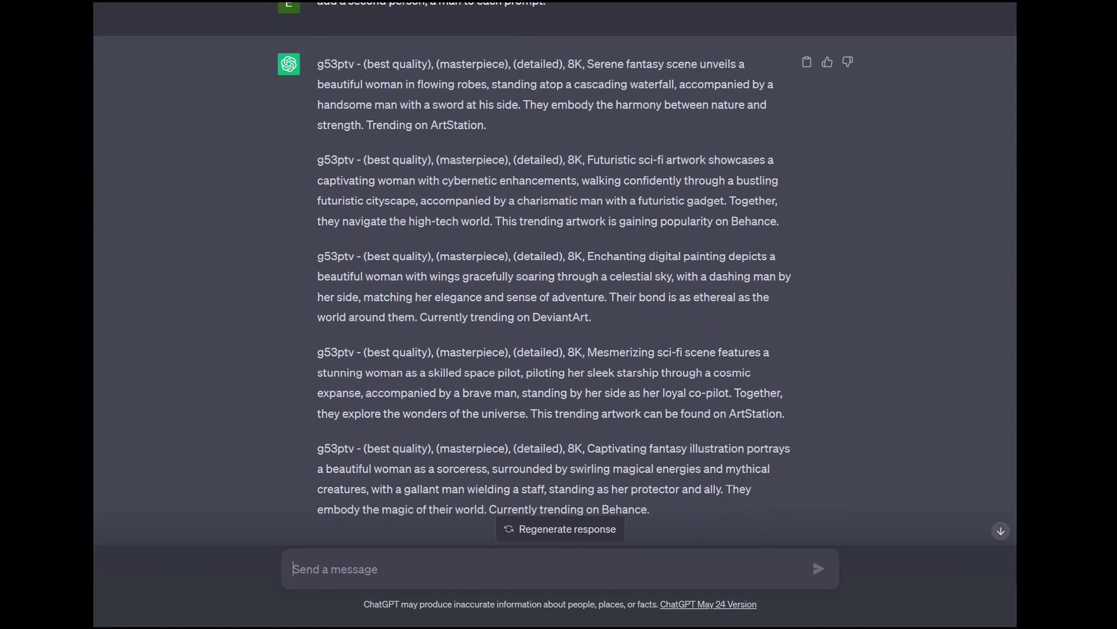
scroll(555, 271, up, 3)
click(806, 237)
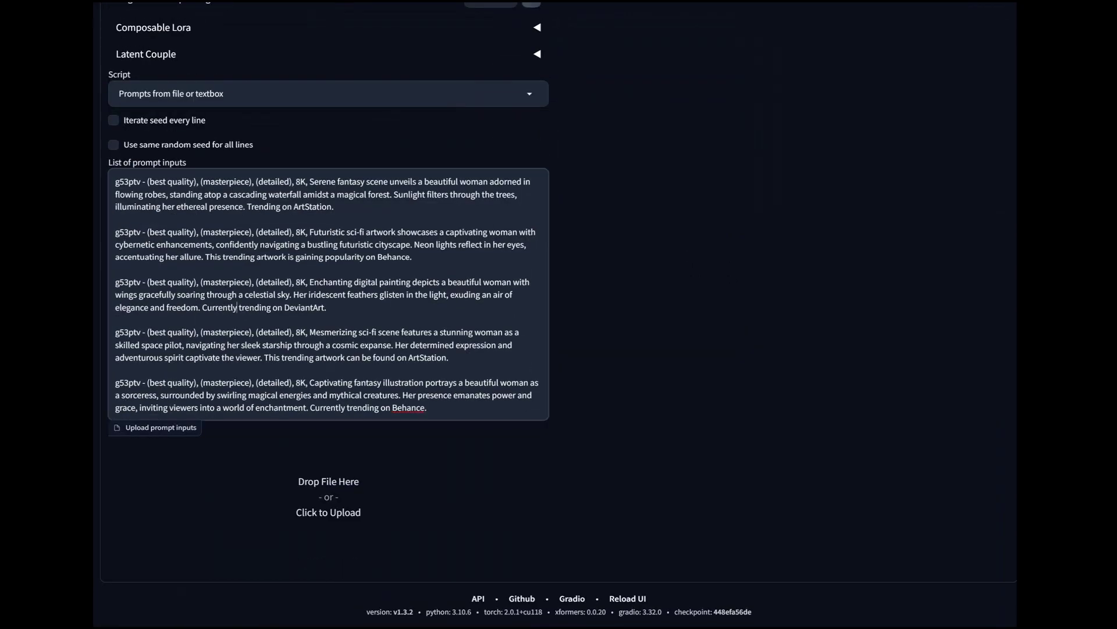
key(ctrl+a)
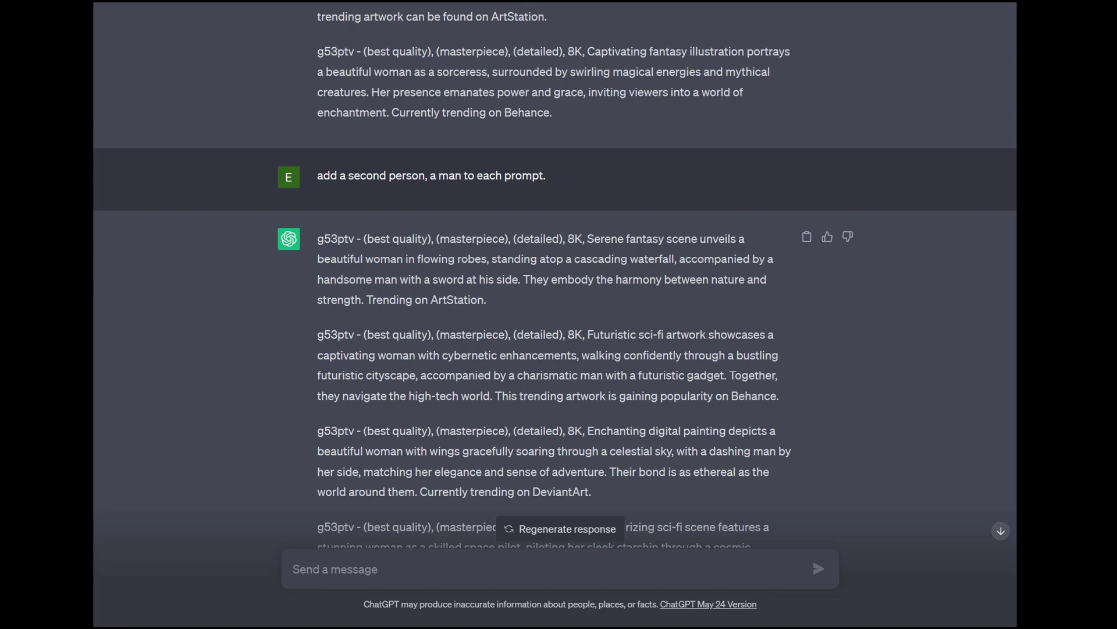
click(807, 237)
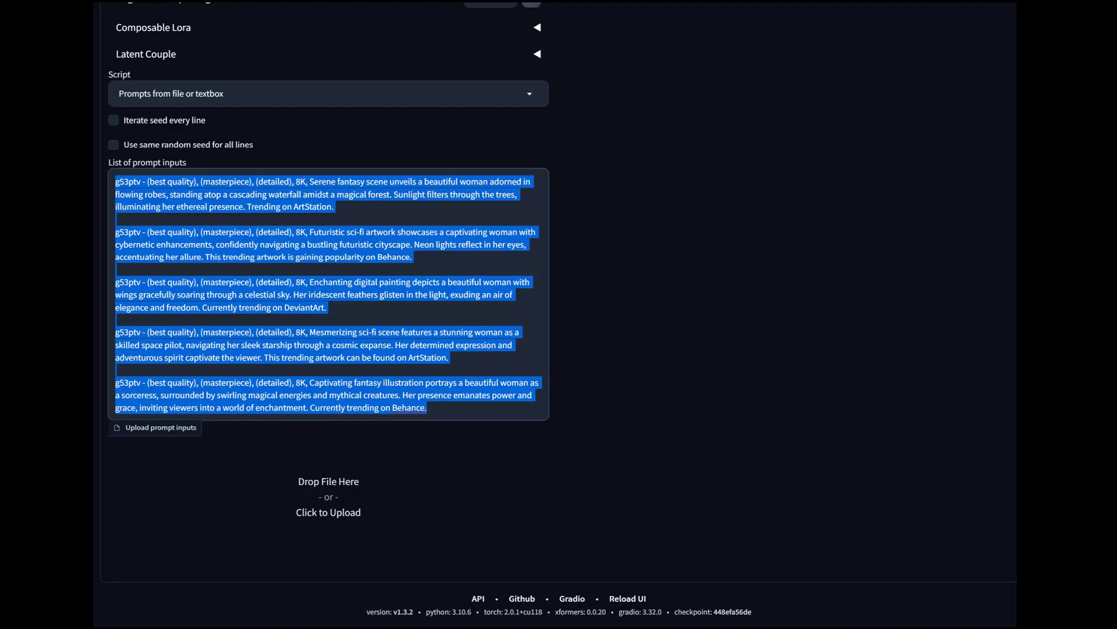
key(ctrl+v)
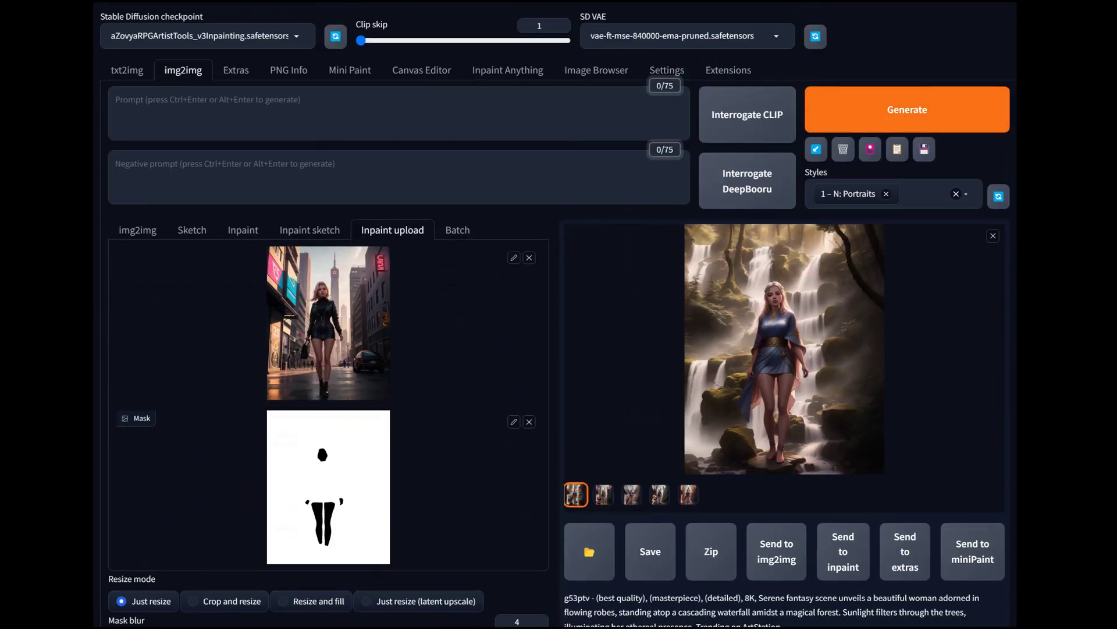
key(ctrl+Return)
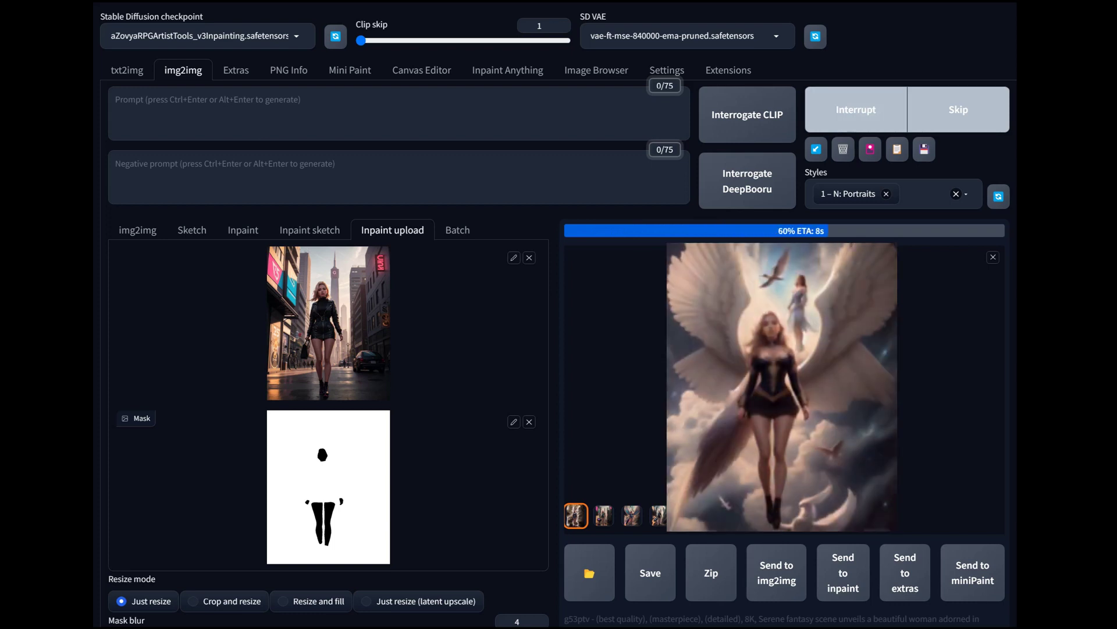
Raise the denoising strength to 0.81 and generate the two-person images again.
scroll(558, 314, down, 3)
scroll(559, 314, down, 8)
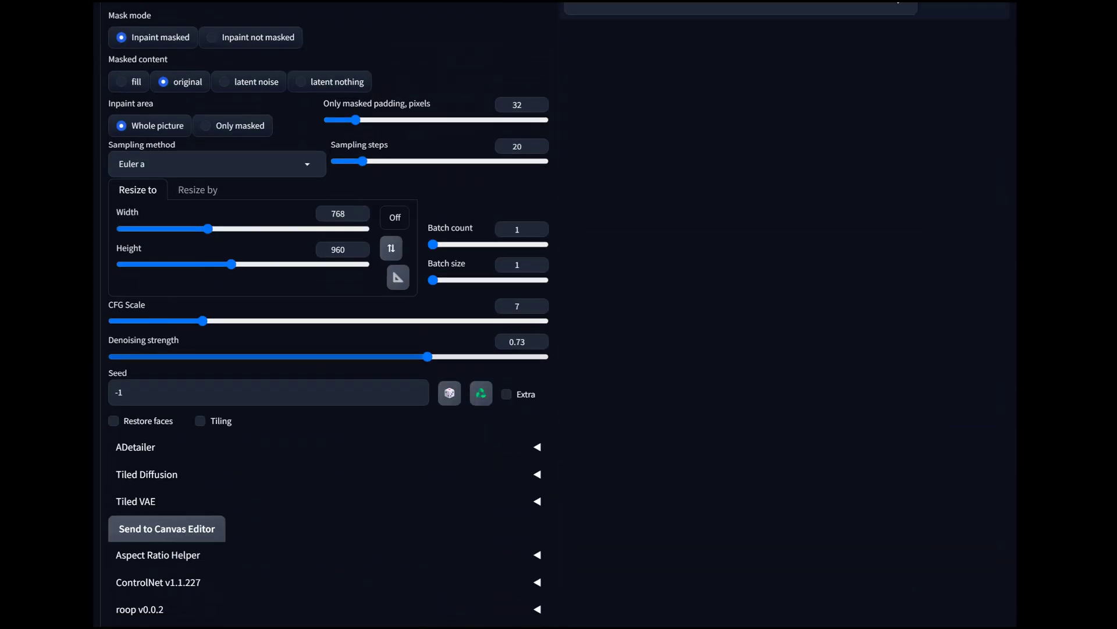
key(Right)
key(Right)
key(Right)
key(Right)
key(Right)
key(Right)
key(Right)
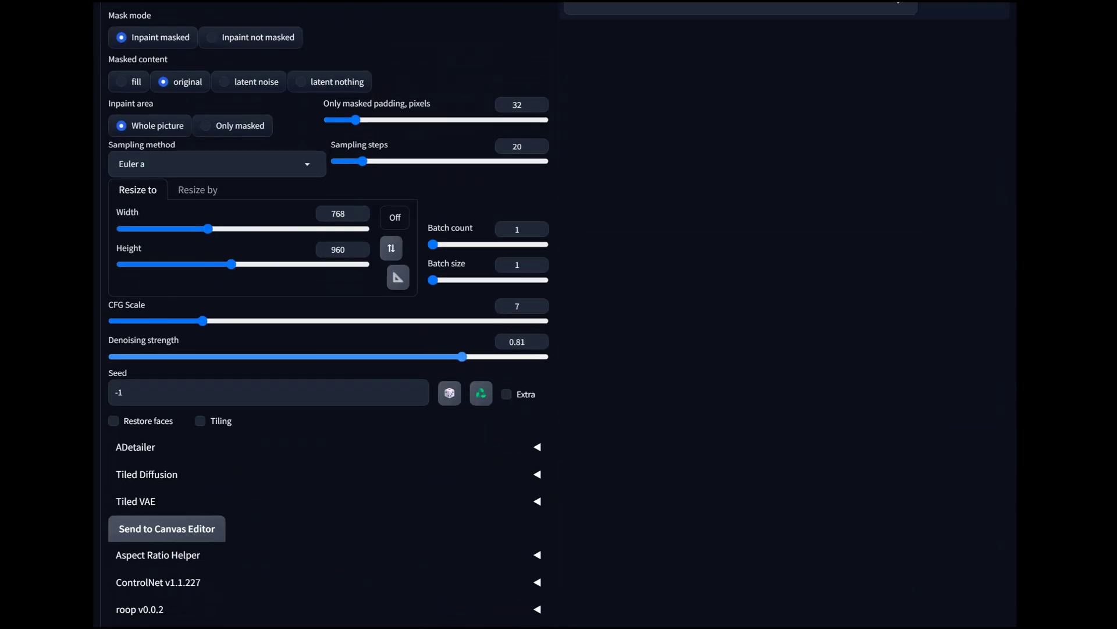
scroll(558, 315, up, 10)
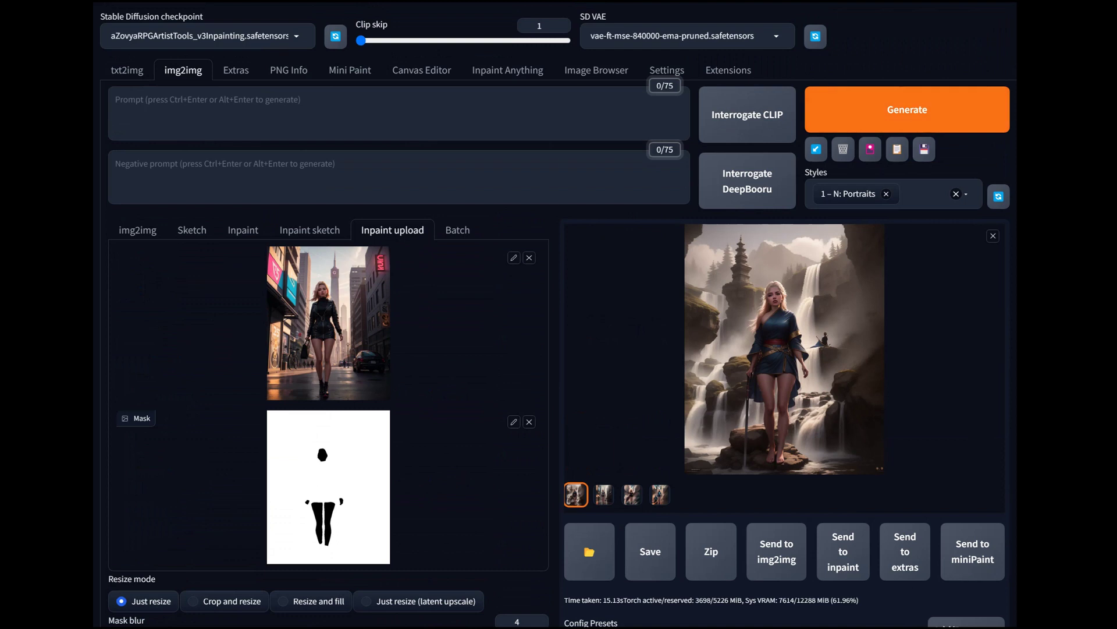
key(ctrl+Return)
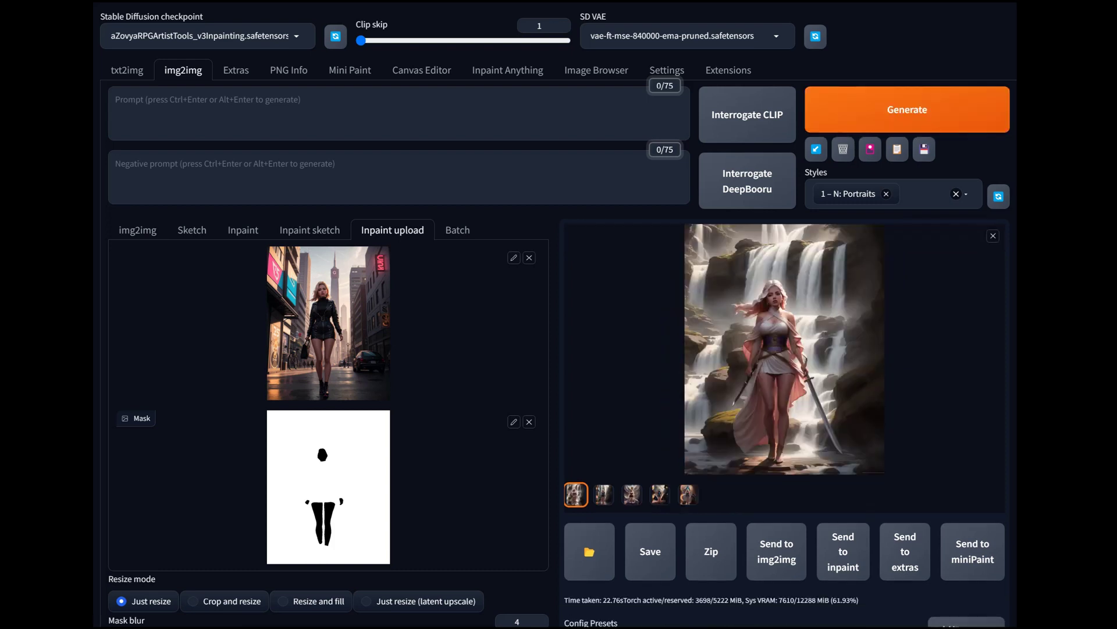
Check the inpainting settings and look through all the generated two-person images, returning to the waterfall one.
scroll(553, 314, down, 8)
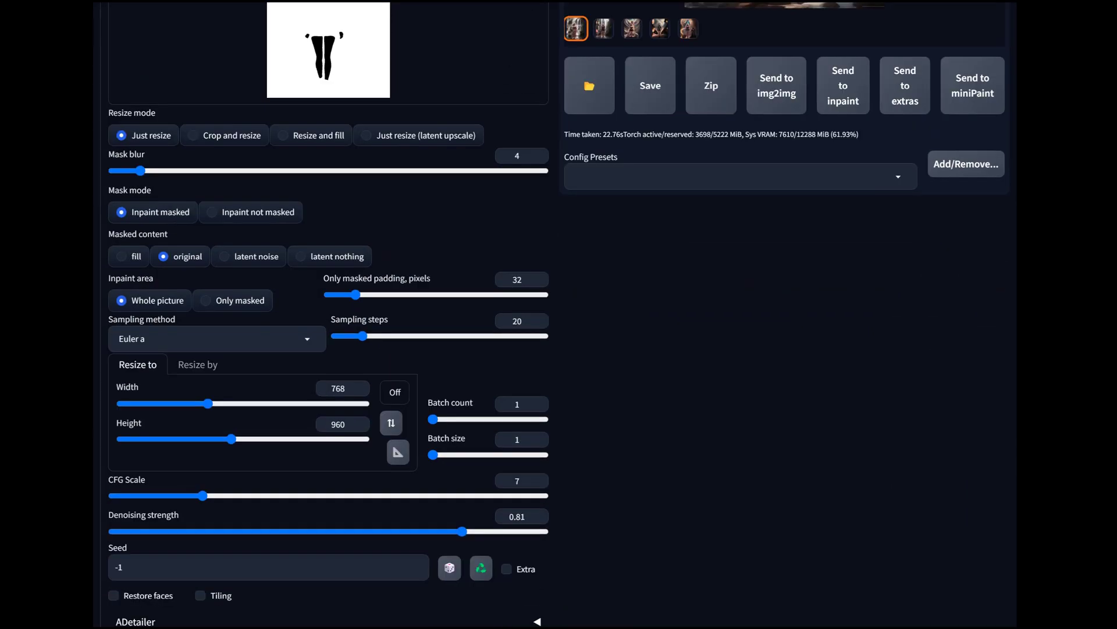
scroll(553, 315, up, 7)
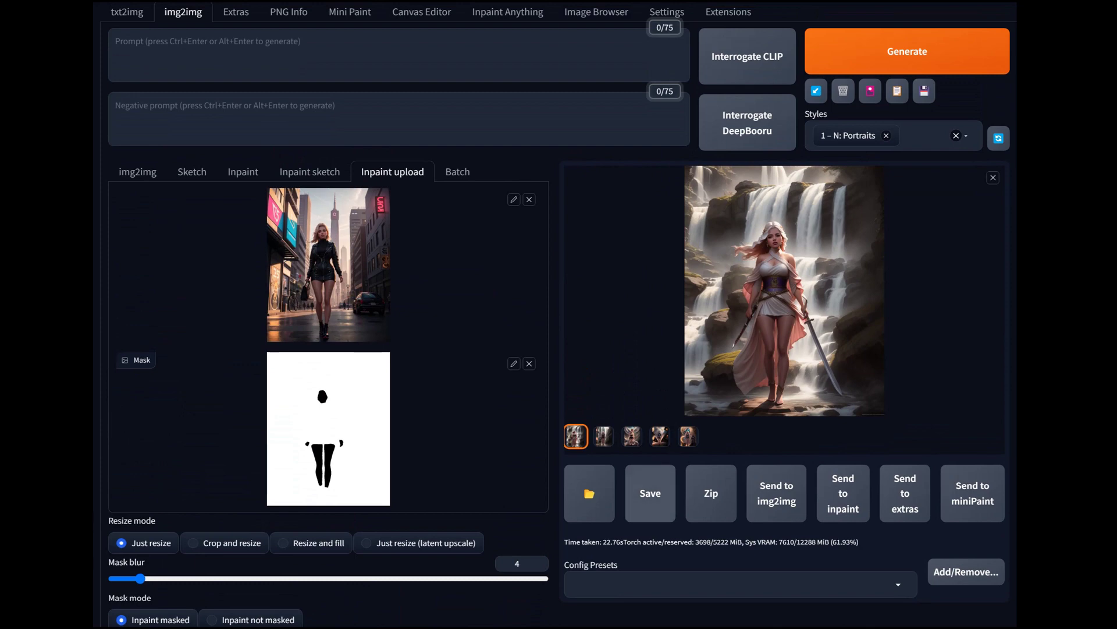
click(604, 436)
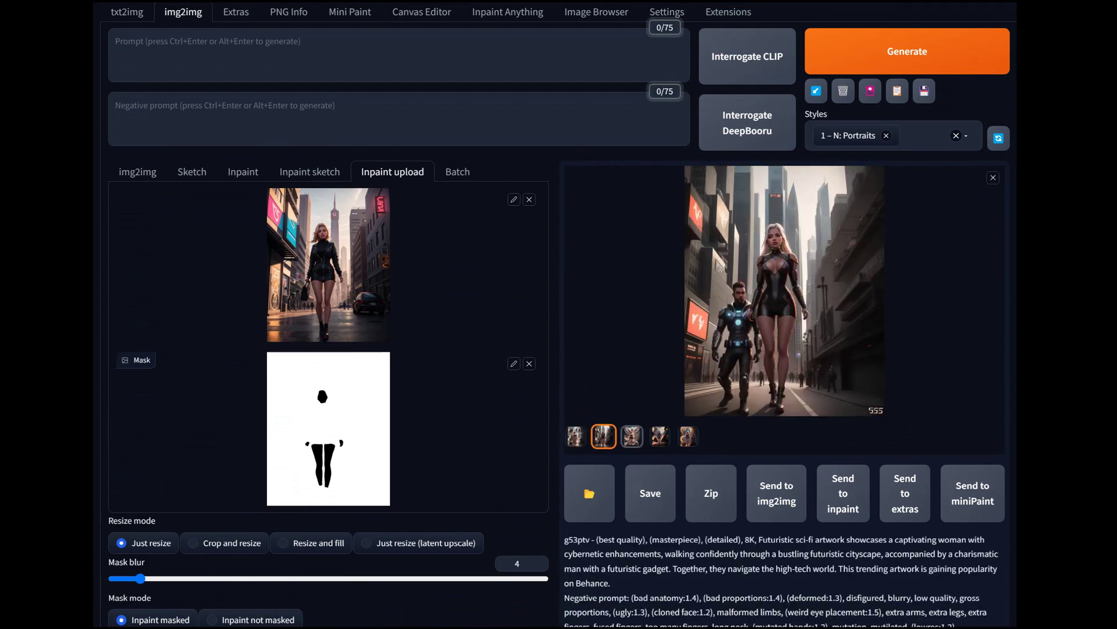
click(631, 436)
click(659, 436)
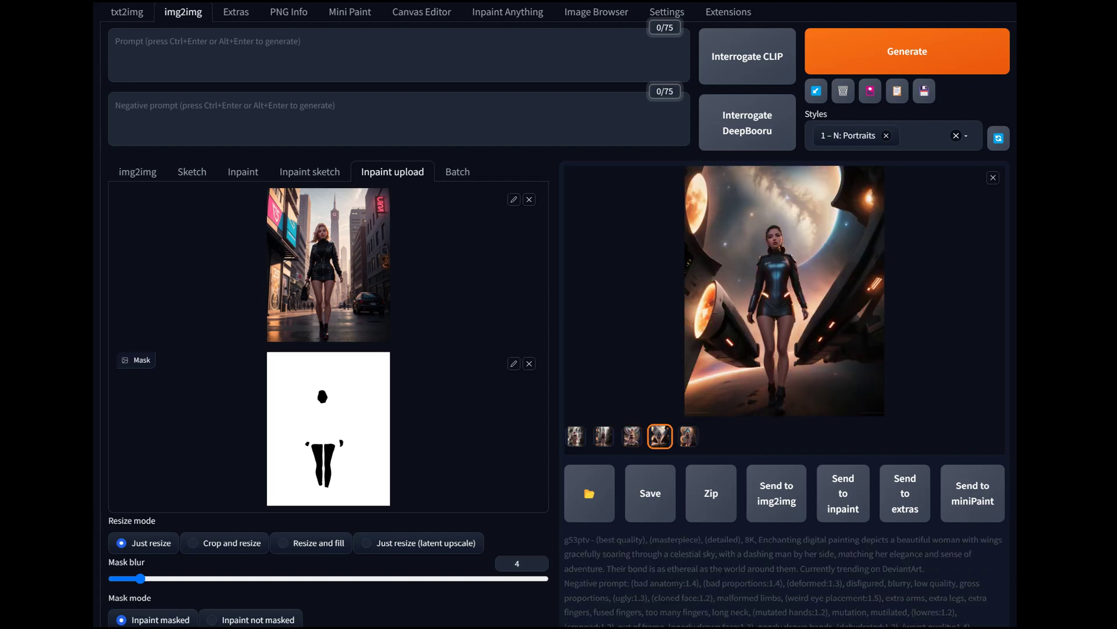
click(688, 436)
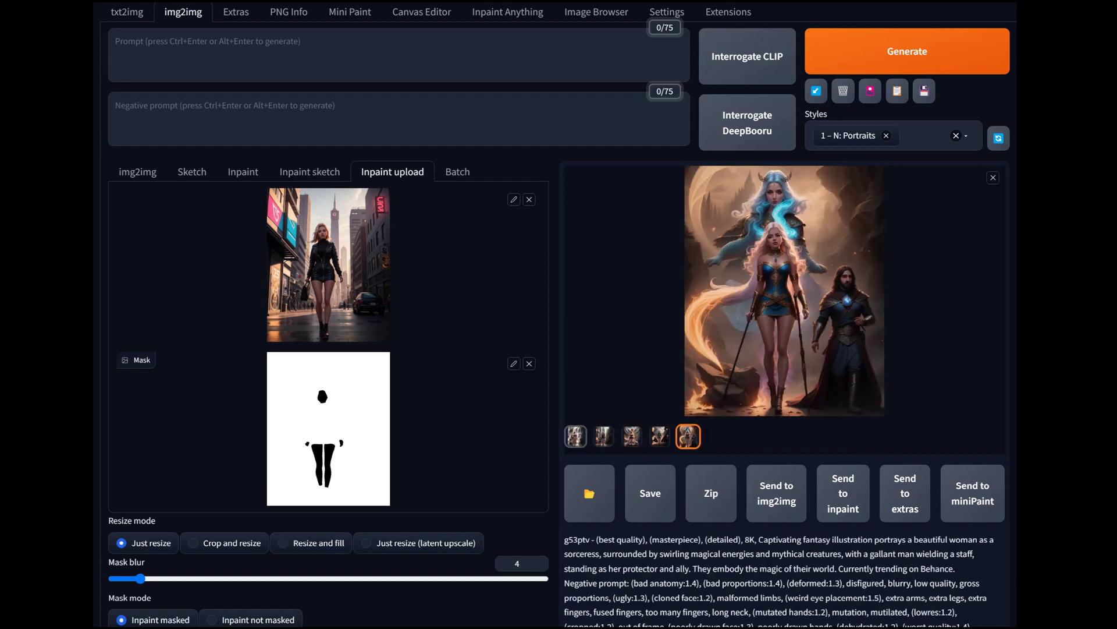
click(576, 436)
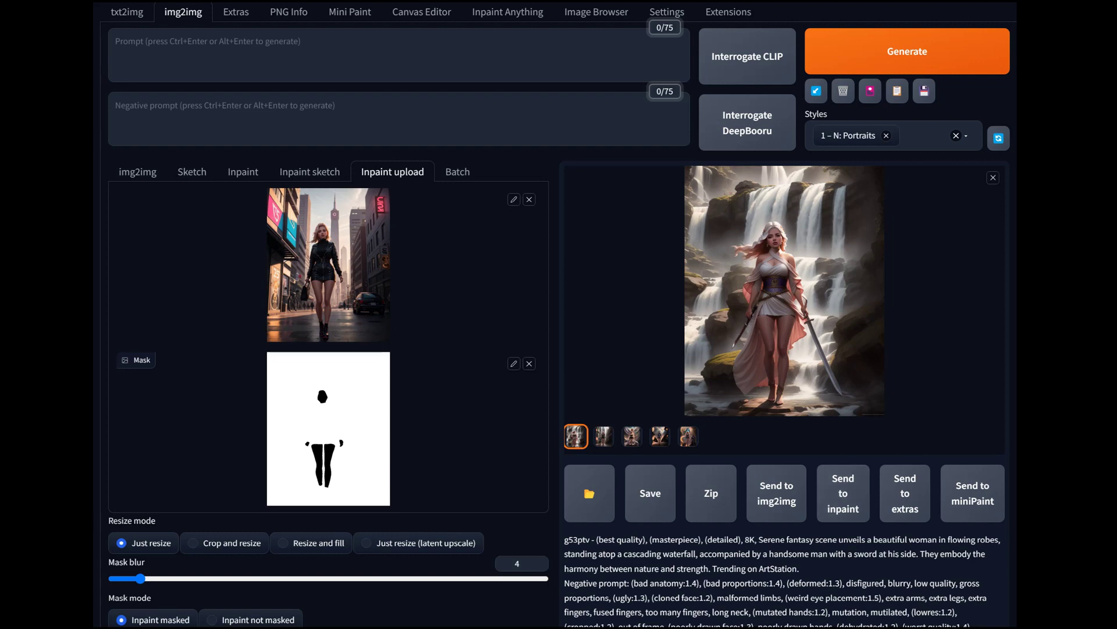
Send the generated waterfall image of the woman with swords from the Image Browser to the txt2img ControlNet.
click(282, 542)
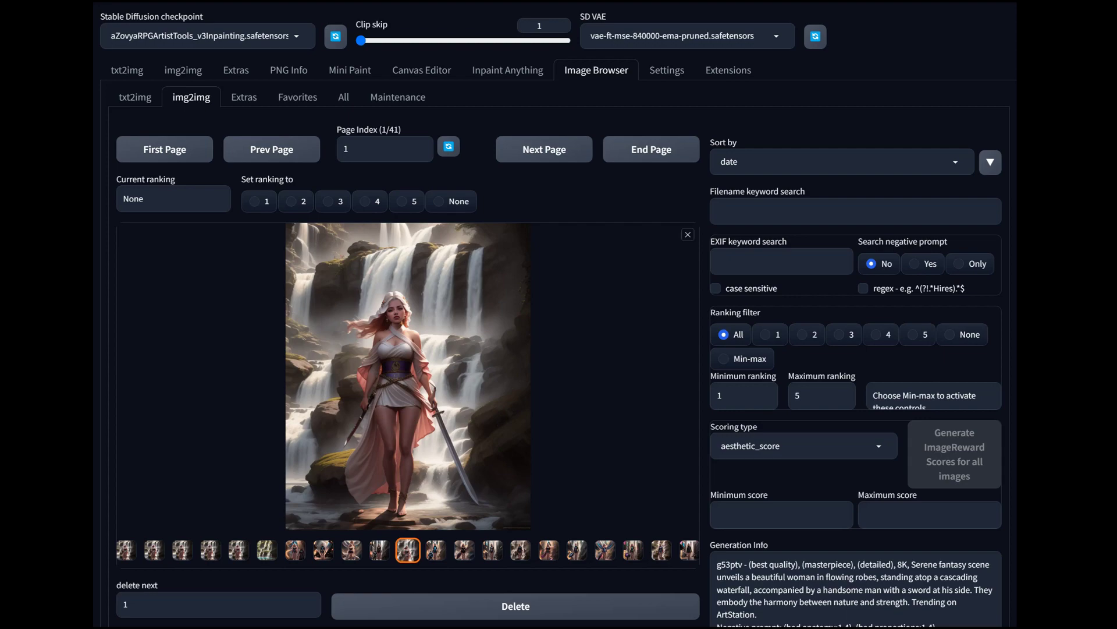
scroll(408, 349, down, 3)
scroll(408, 349, up, 3)
scroll(559, 315, down, 10)
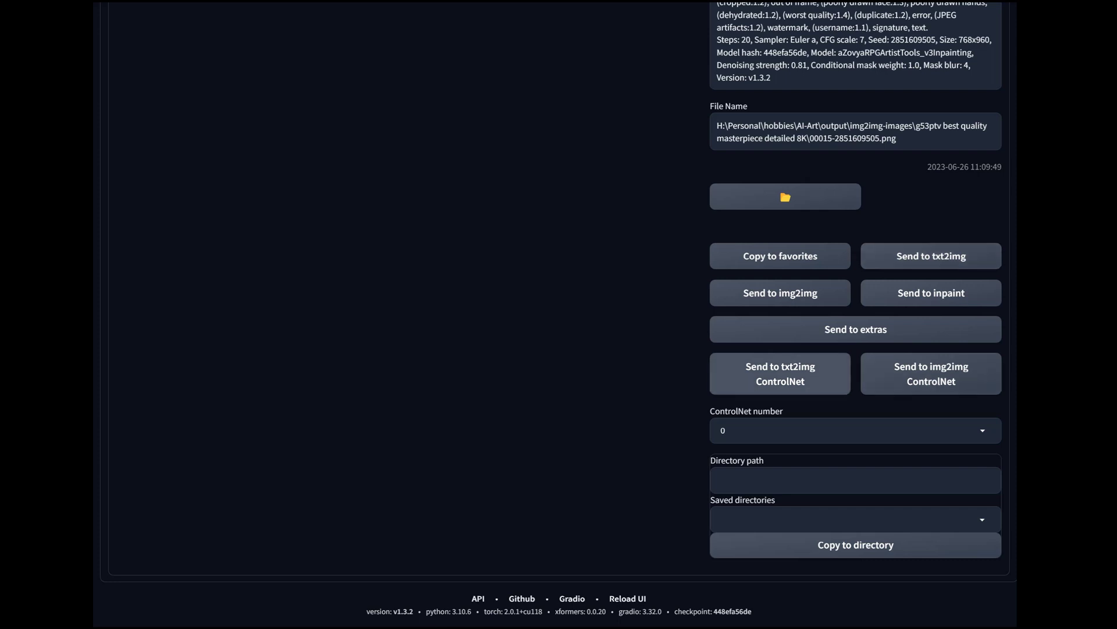
click(780, 373)
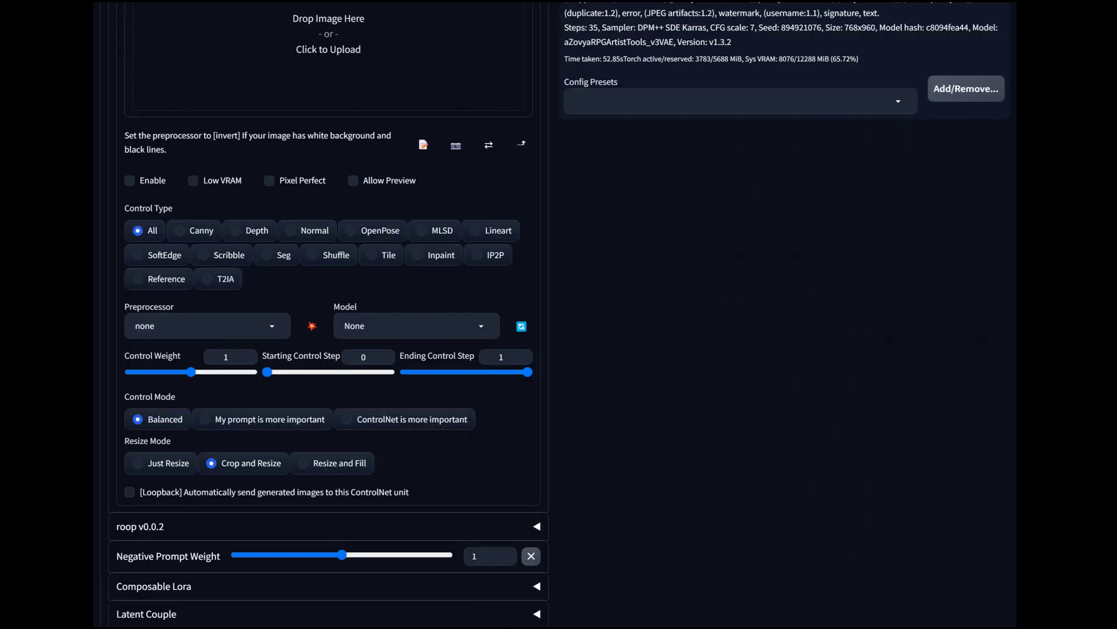
scroll(558, 311, up, 1)
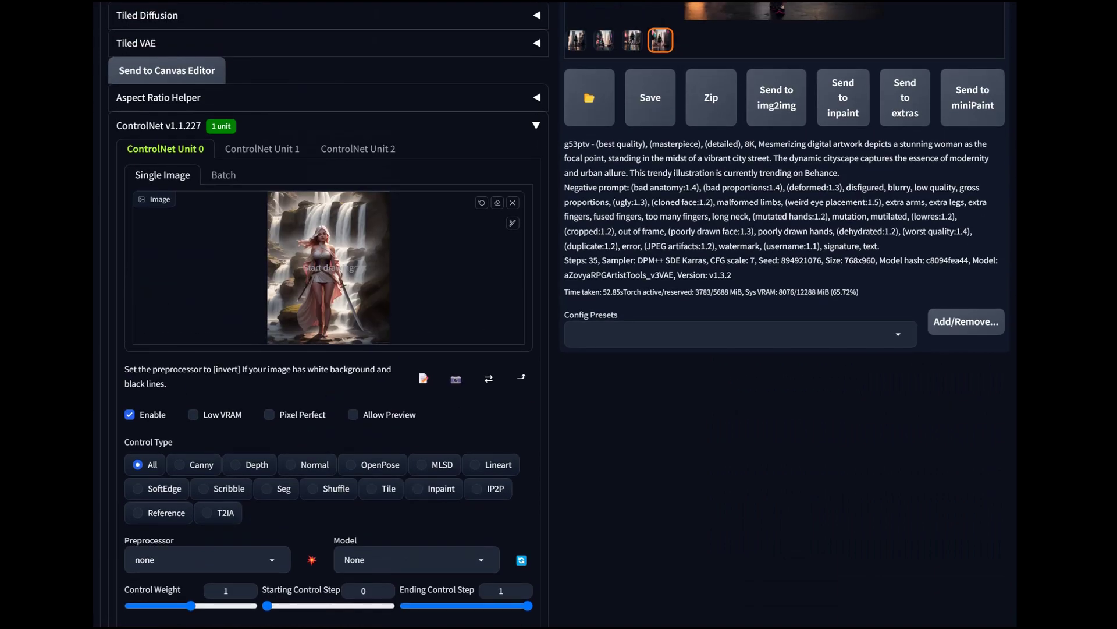
scroll(557, 314, up, 4)
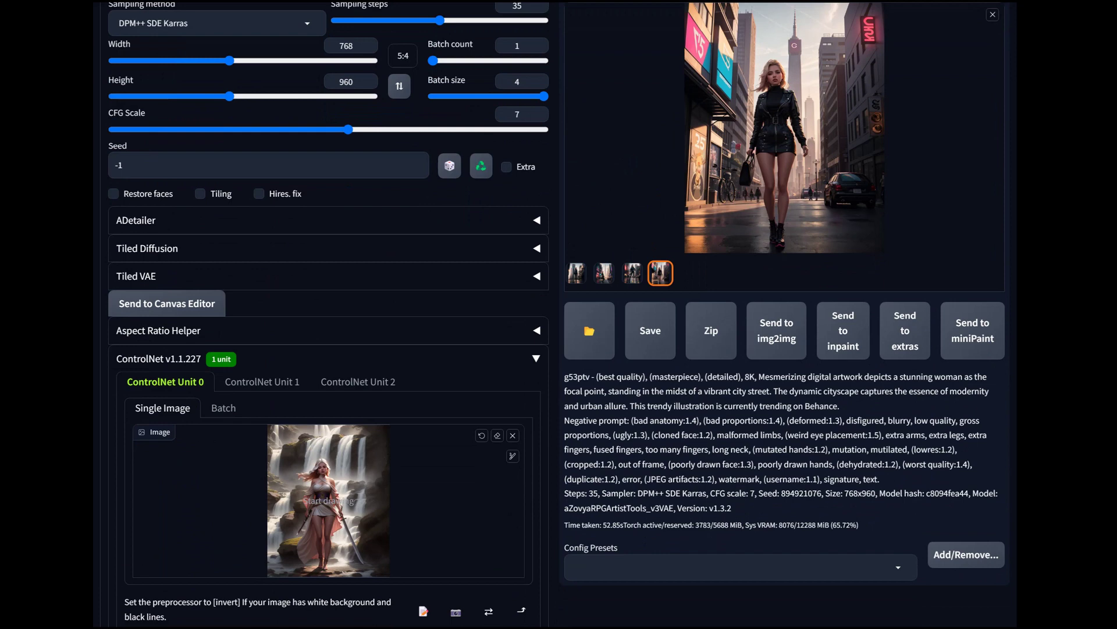
scroll(558, 315, up, 4)
Copy the serene fantasy waterfall landscape prompt from img2img and replace the txt2img prompt with it.
click(183, 70)
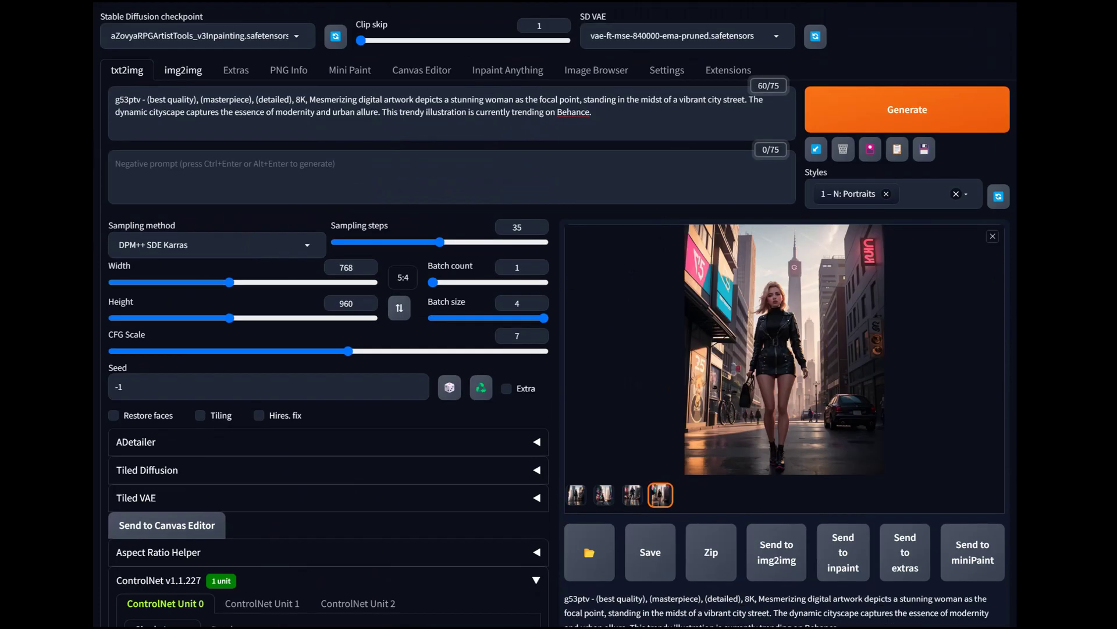
key(ctrl+a)
key(ctrl+c)
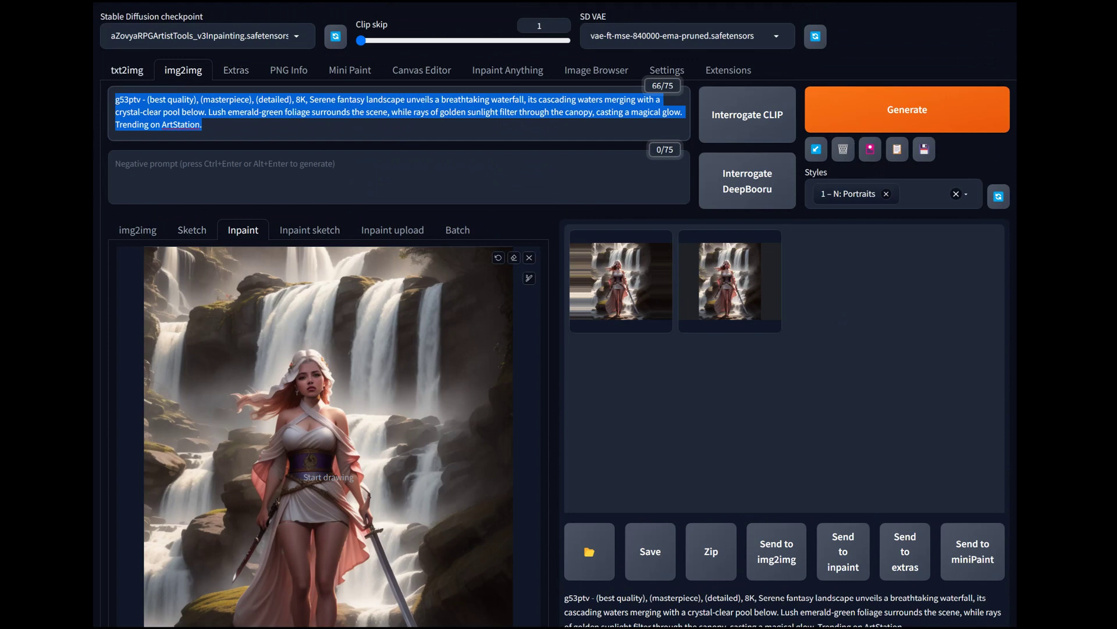
click(127, 70)
key(ctrl+a)
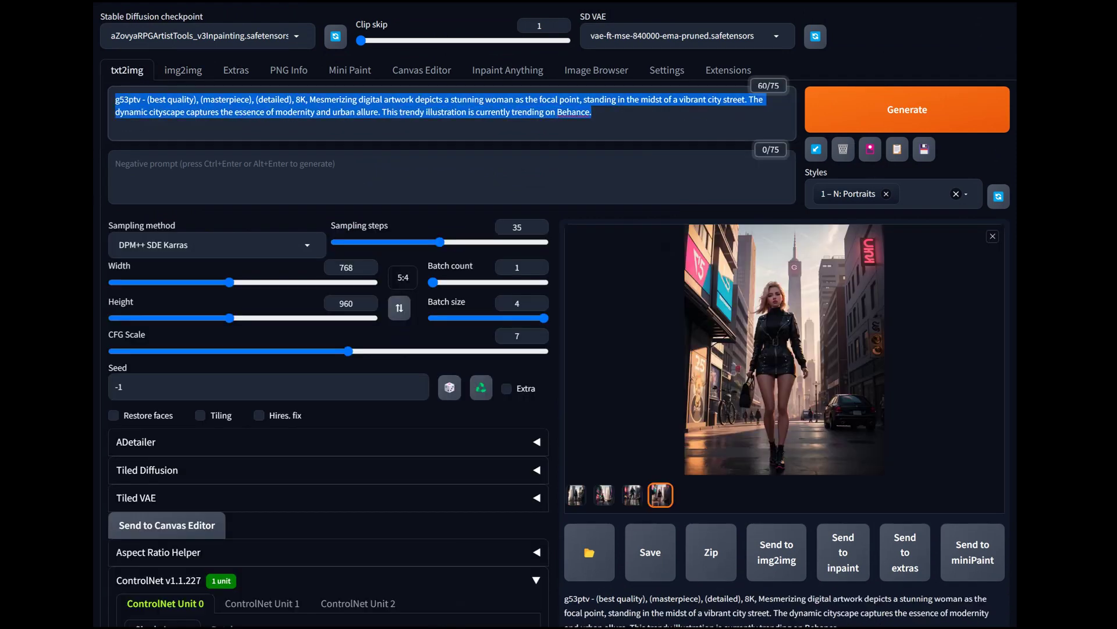
key(ctrl+v)
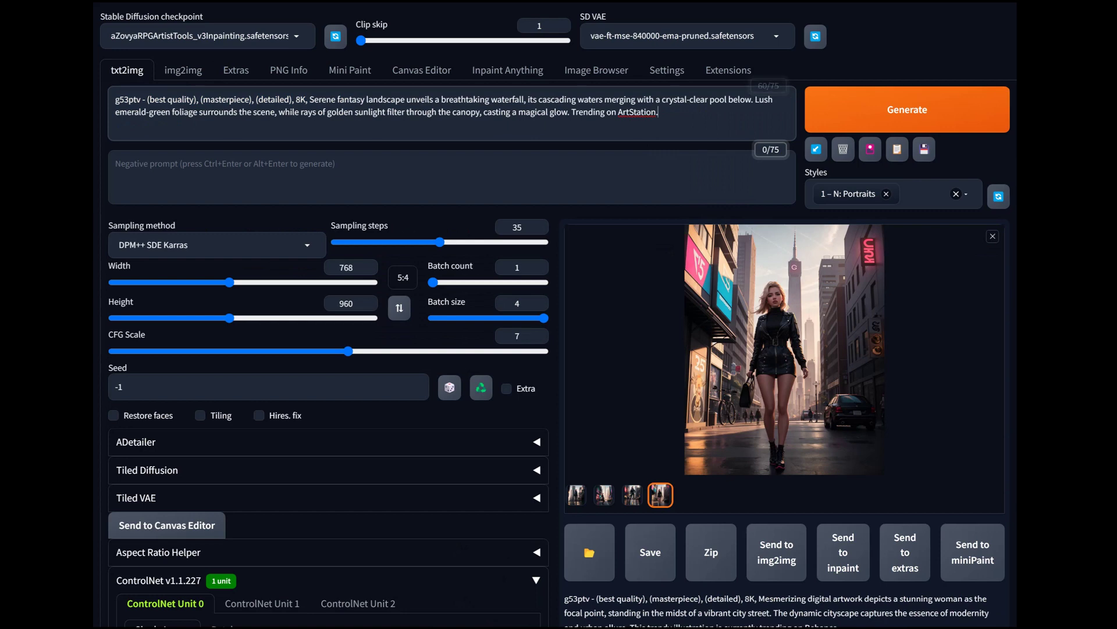
Turn on Pixel Perfect for ControlNet Unit 0, set its control type to Inpaint, and review the txt2img settings.
scroll(559, 315, down, 8)
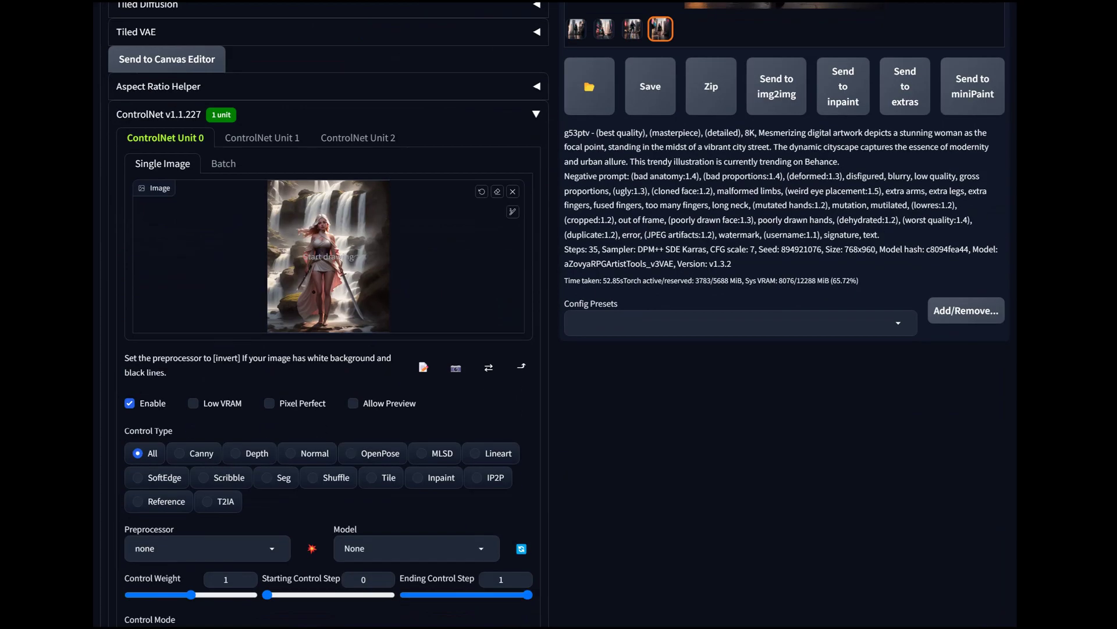
scroll(559, 314, up, 6)
scroll(558, 315, down, 6)
click(269, 403)
scroll(559, 315, down, 3)
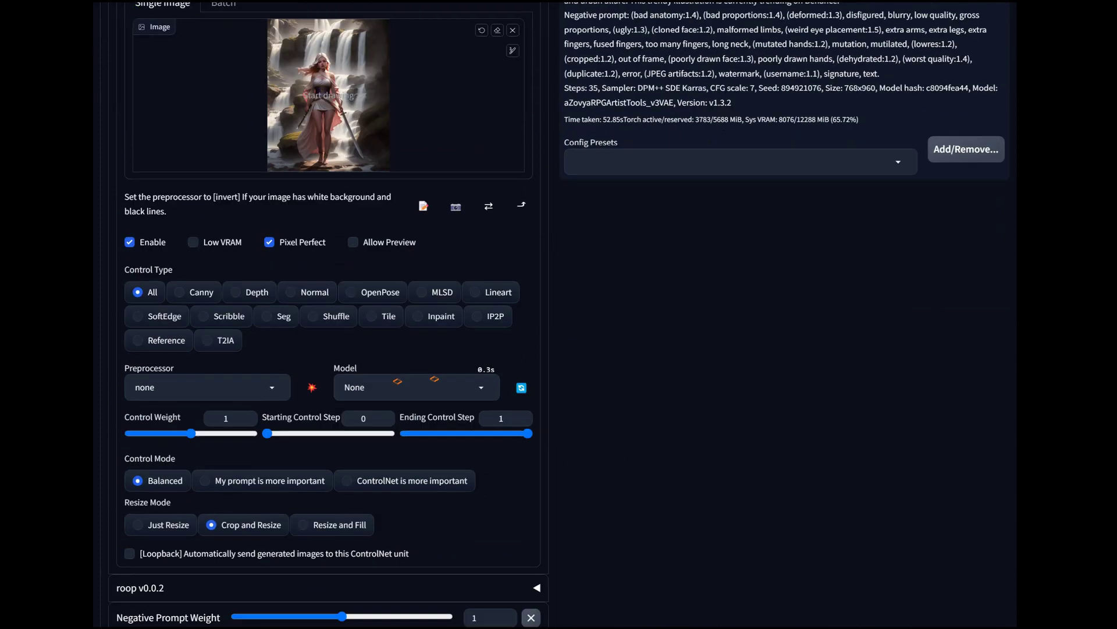
click(417, 303)
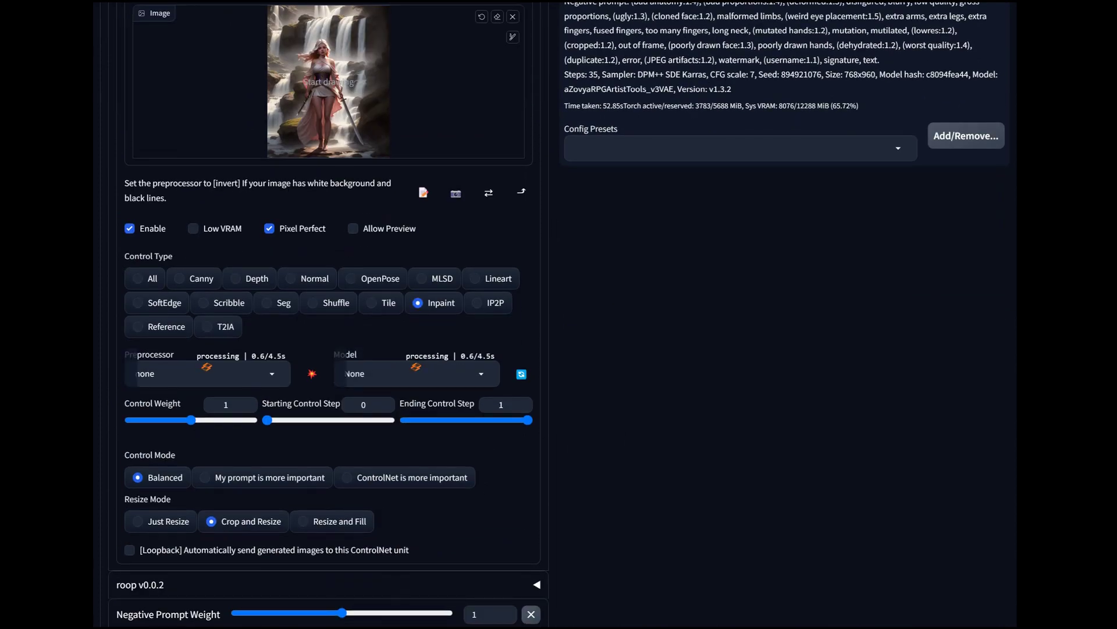
scroll(558, 314, up, 10)
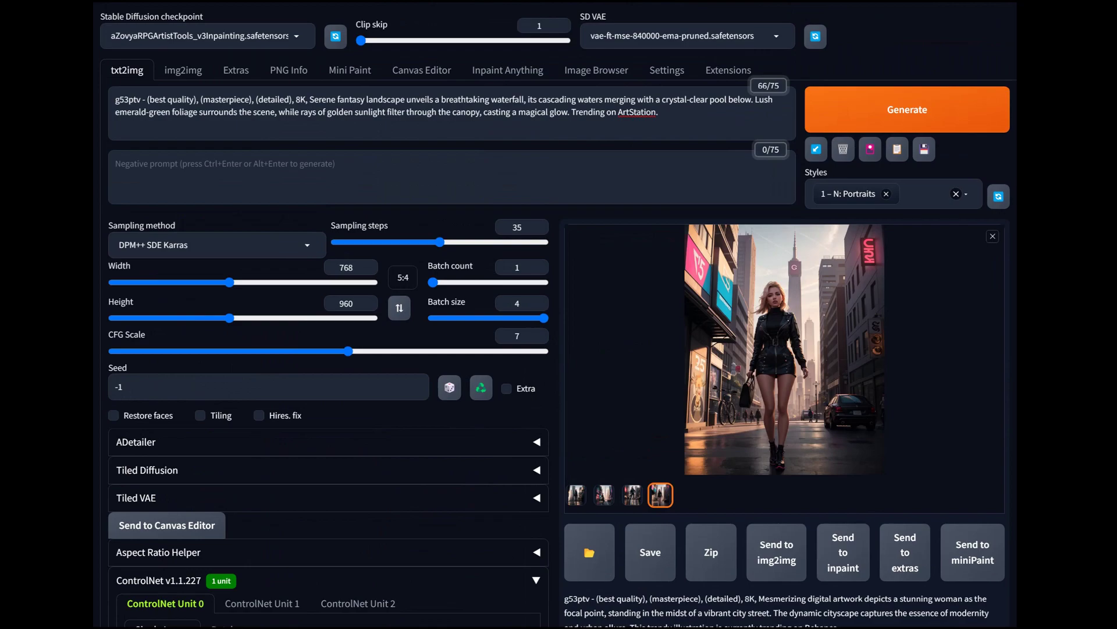
scroll(559, 314, down, 7)
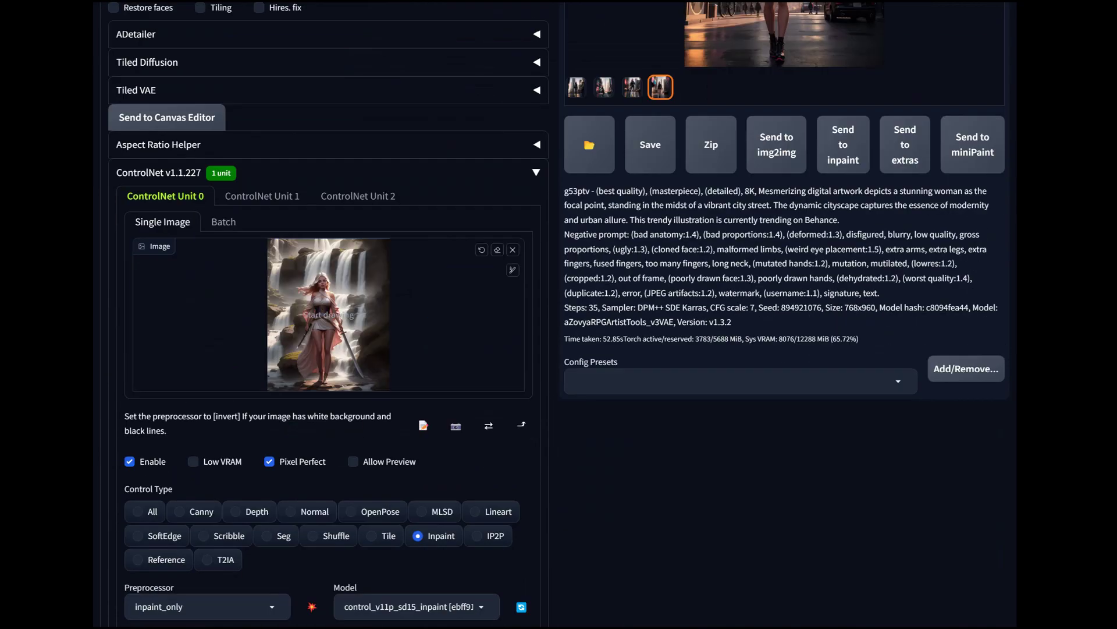
Set the txt2img output to a 16:9 aspect ratio with a height of 960.
scroll(558, 314, down, 4)
scroll(559, 314, up, 7)
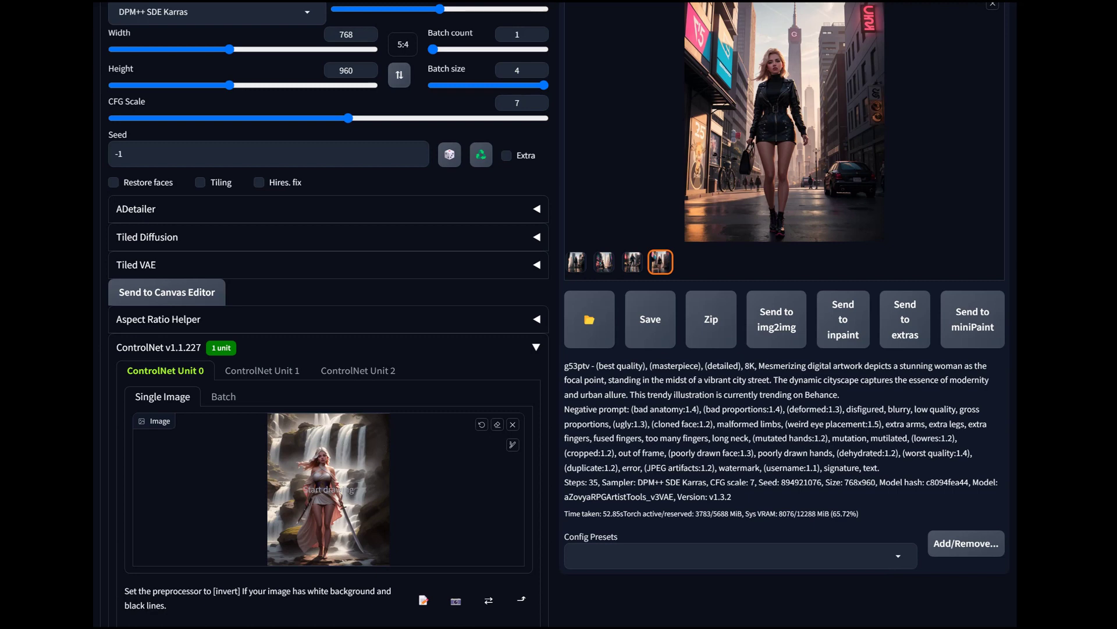
click(402, 44)
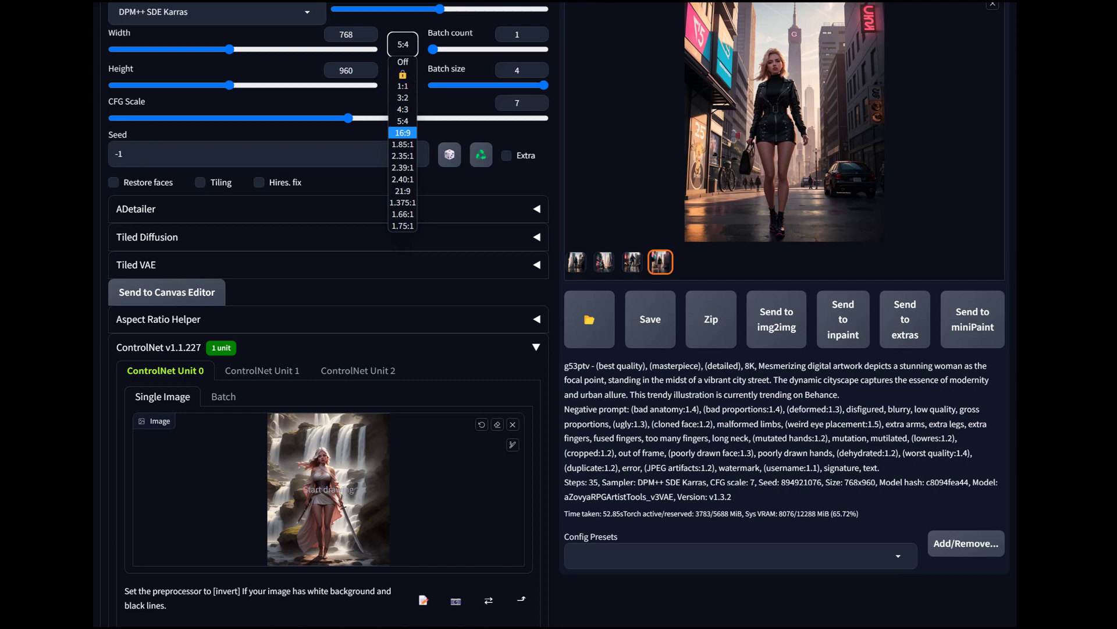
click(403, 132)
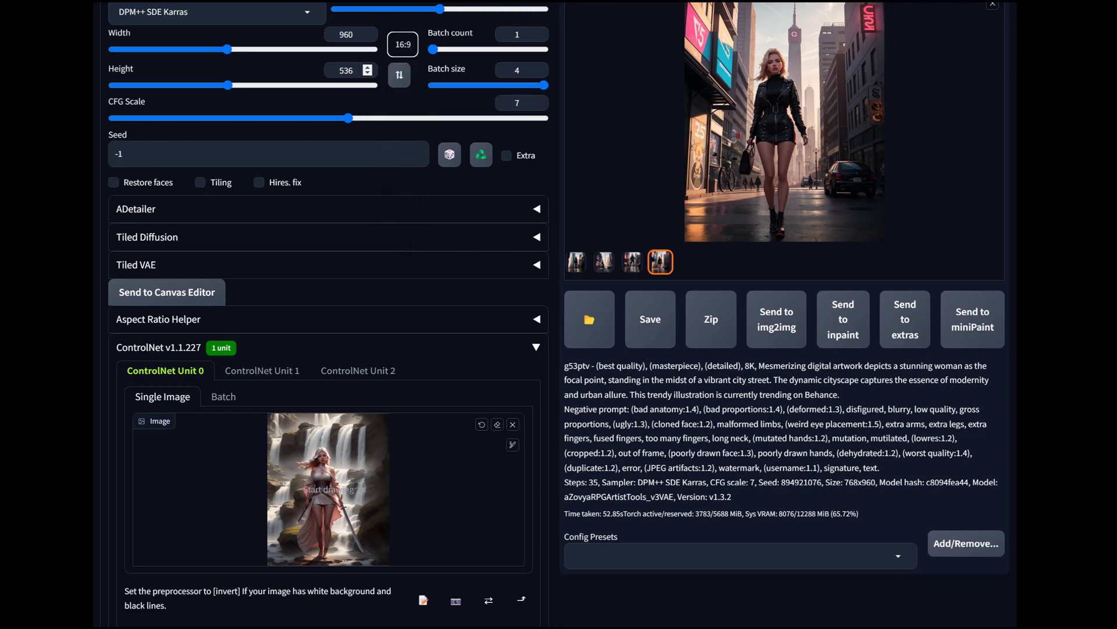
double_click(346, 70)
text(960)
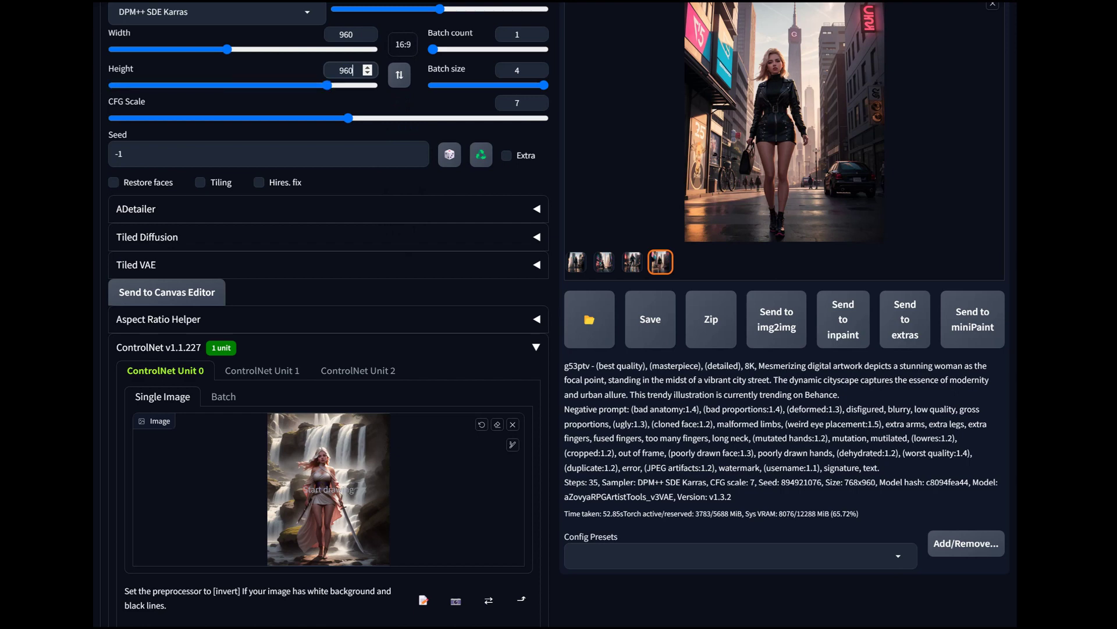
key(Return)
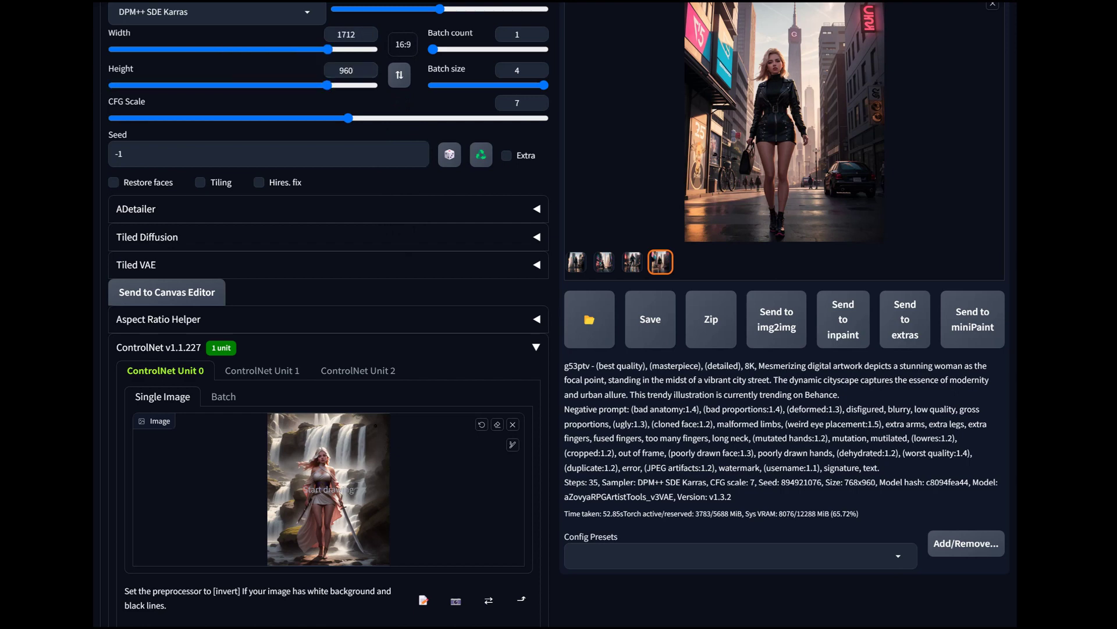
Review the generation settings and set the resize mode of ControlNet Unit 0 to Resize and Fill.
scroll(558, 314, up, 1)
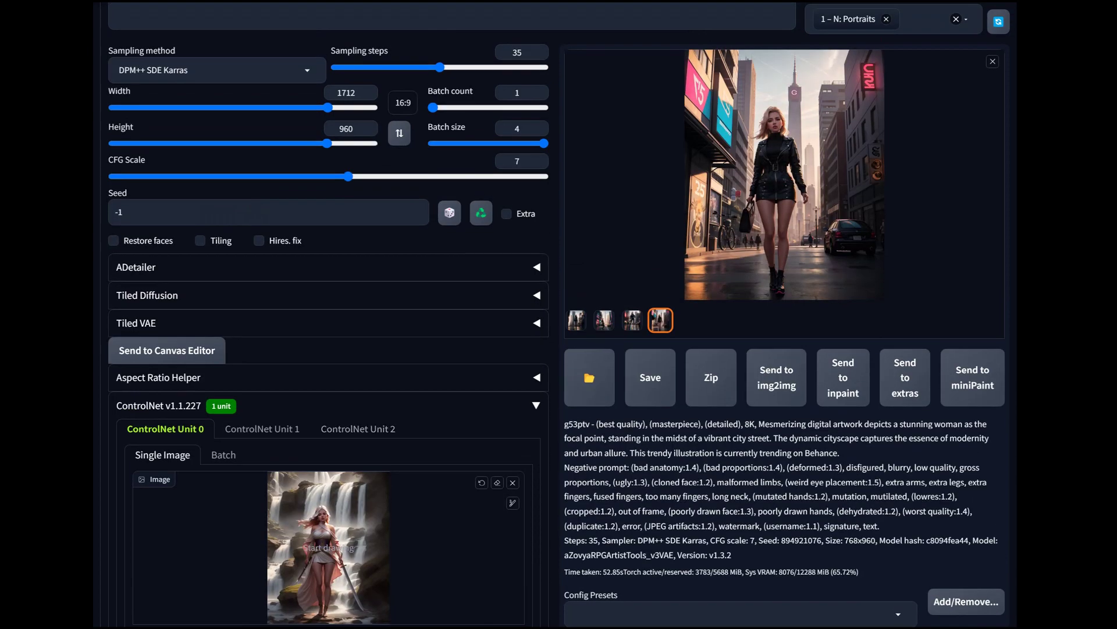
scroll(558, 314, down, 5)
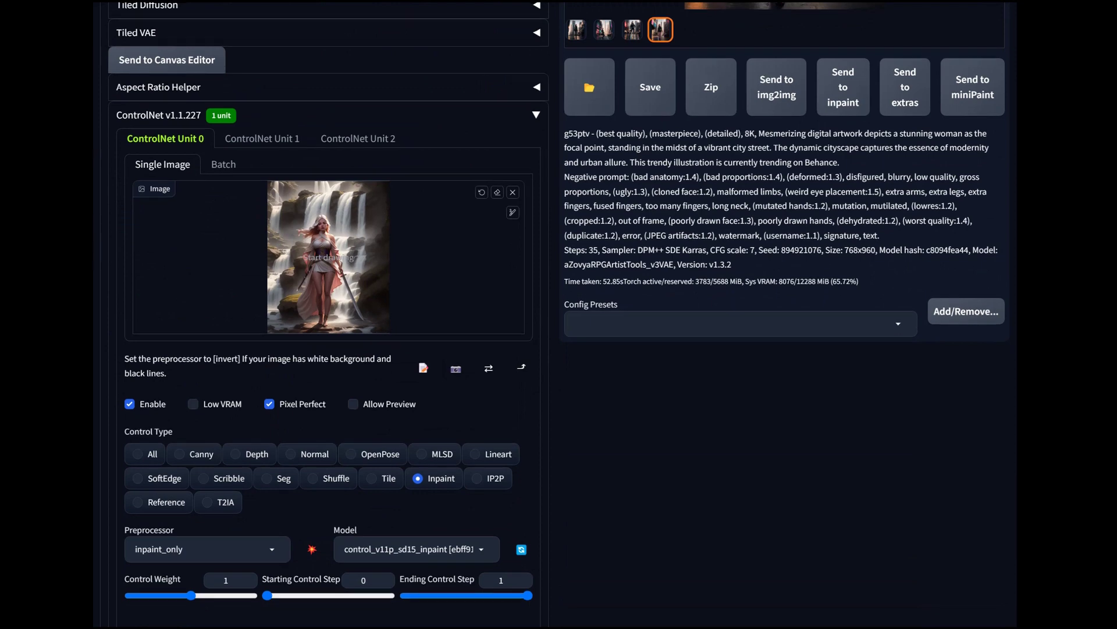
scroll(559, 315, up, 6)
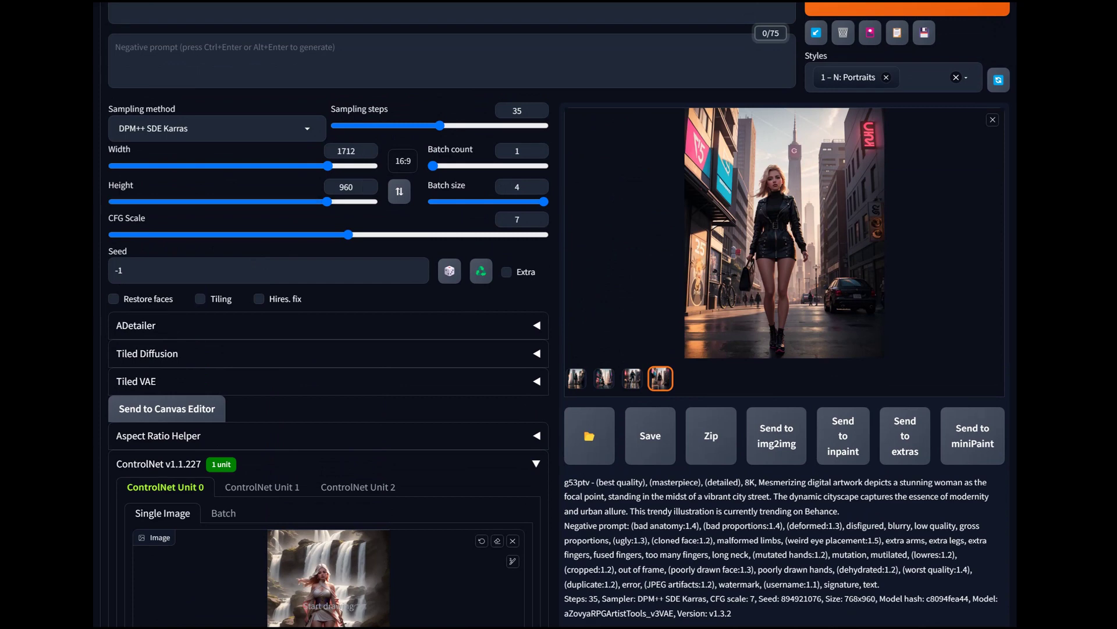
scroll(557, 314, down, 8)
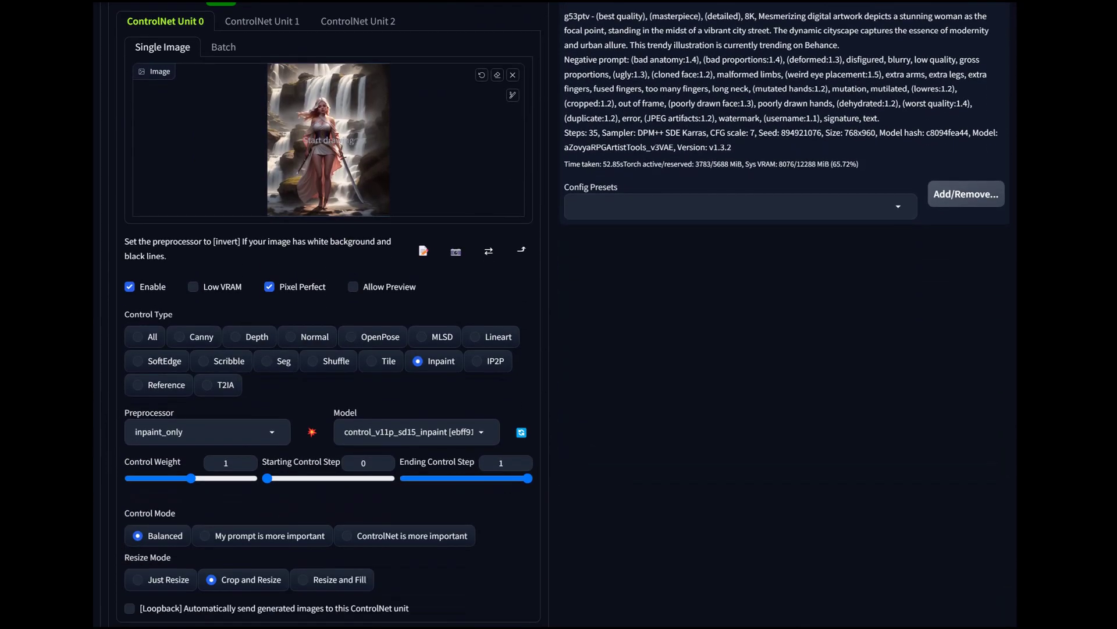
scroll(557, 315, down, 3)
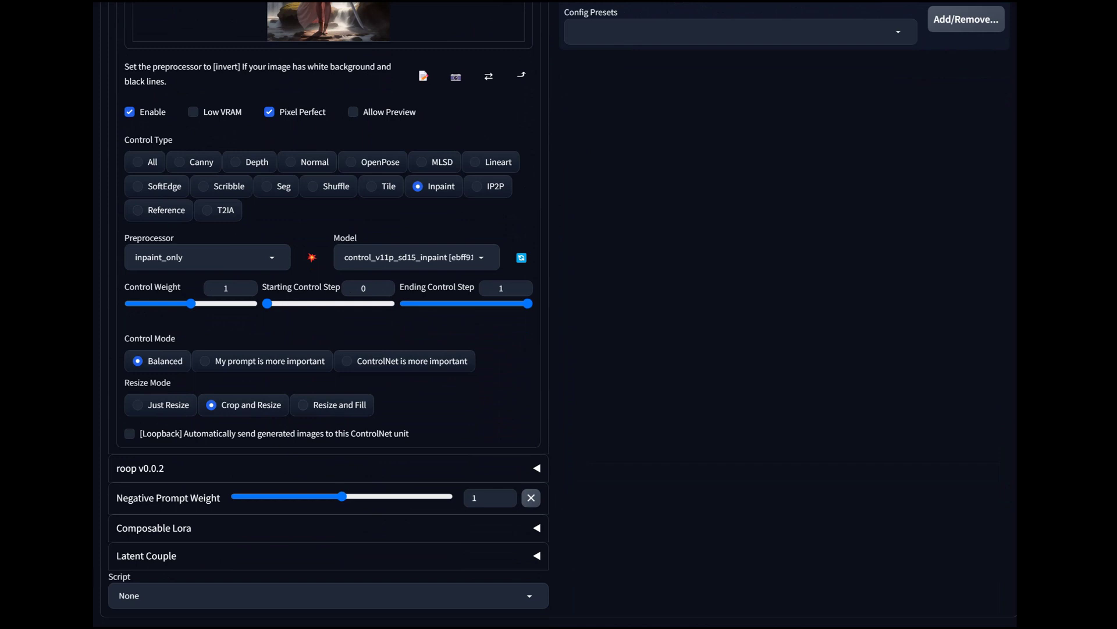
click(304, 405)
scroll(557, 314, up, 10)
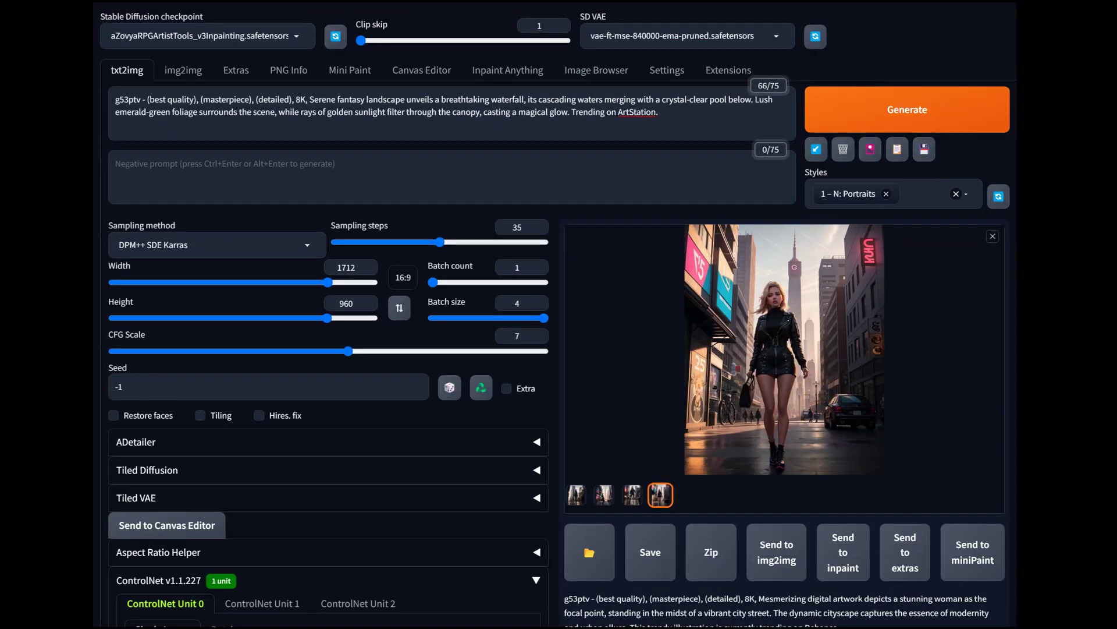
Reduce the batch size to 1, generate the widened waterfall image, and open the first result.
drag(544, 317, 433, 317)
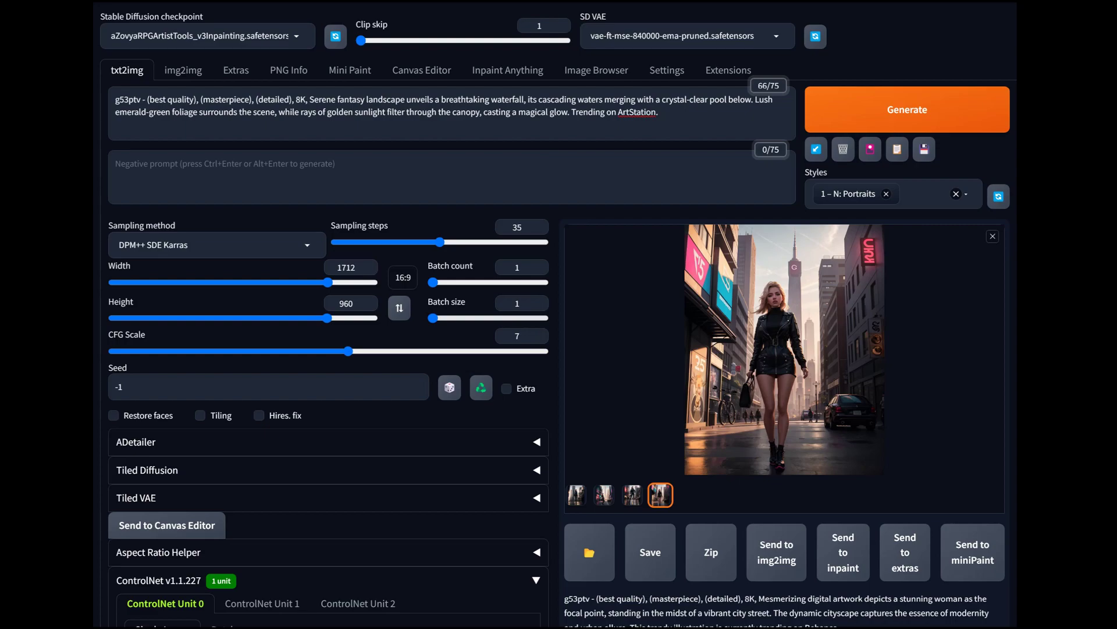
scroll(557, 317, down, 13)
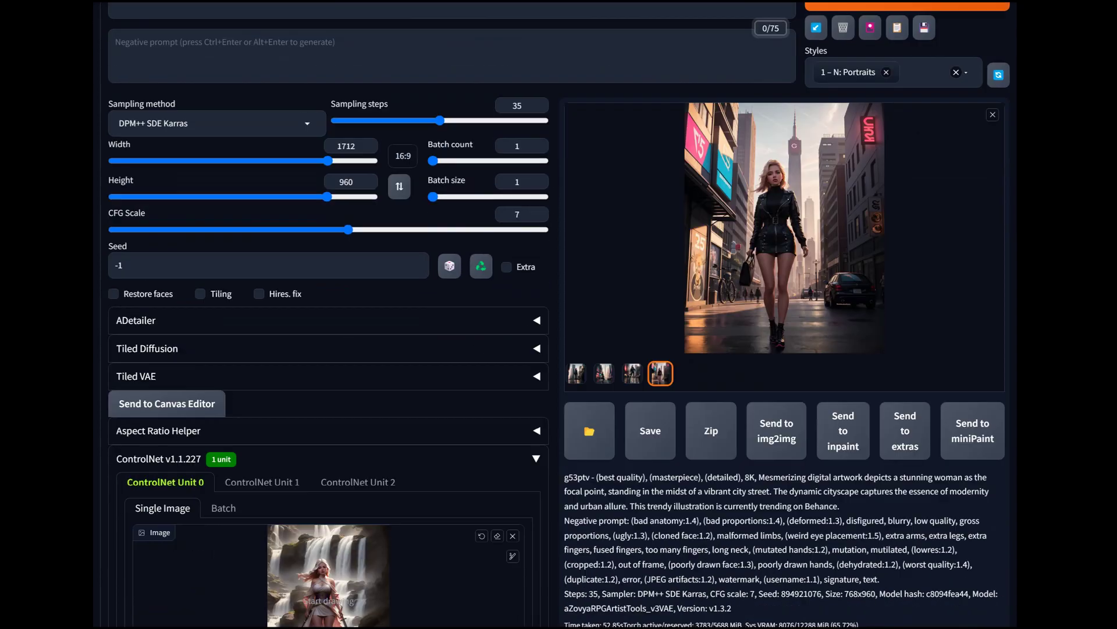
scroll(558, 314, up, 13)
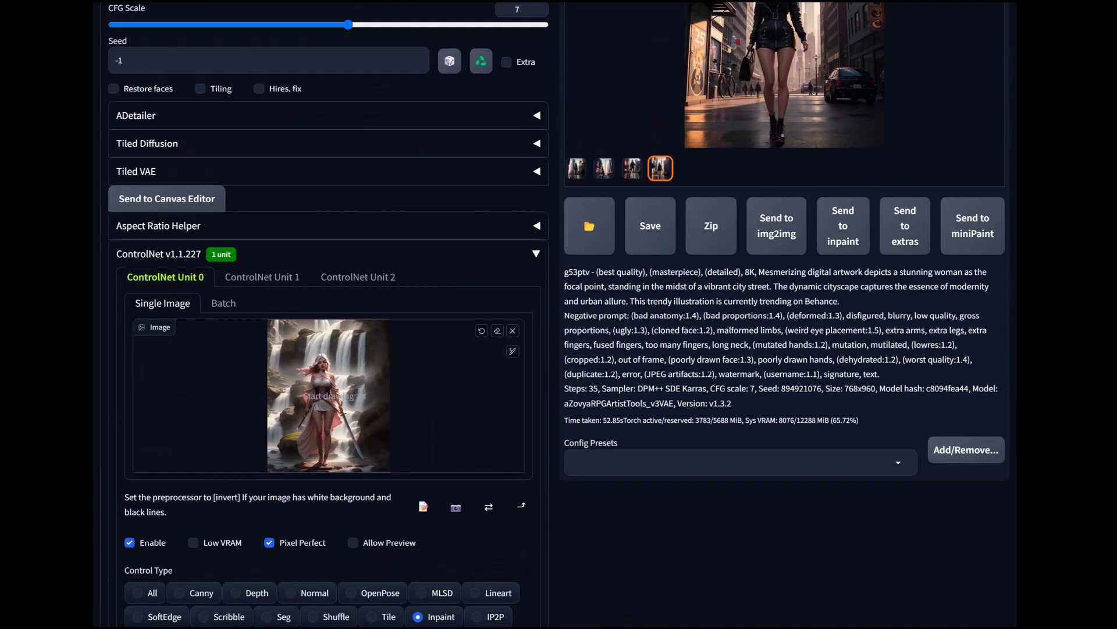
key(ctrl+Return)
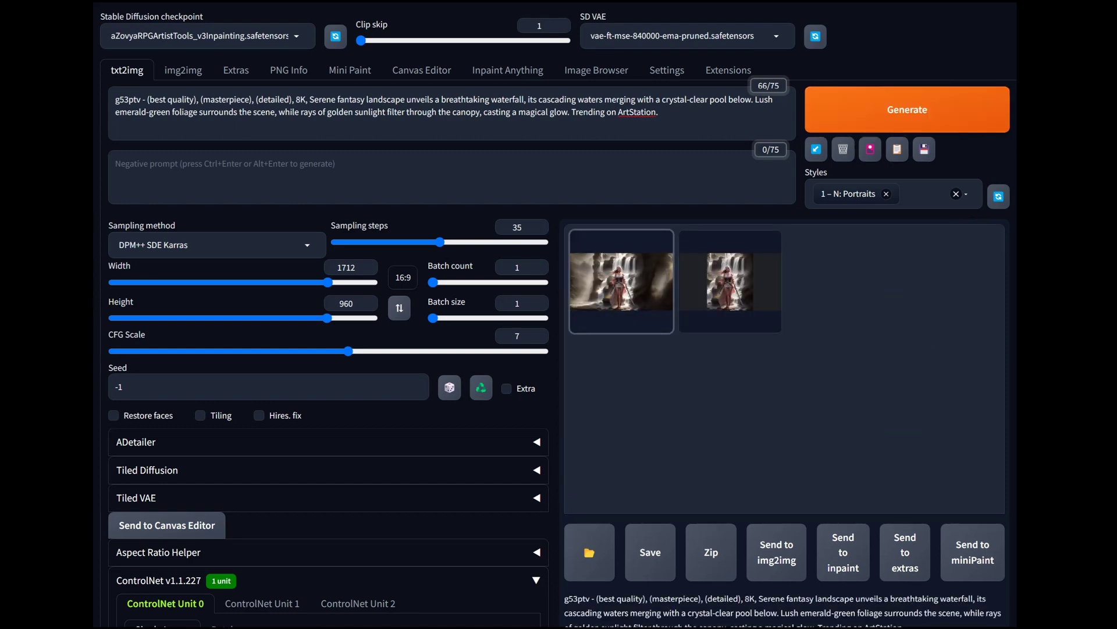
click(621, 281)
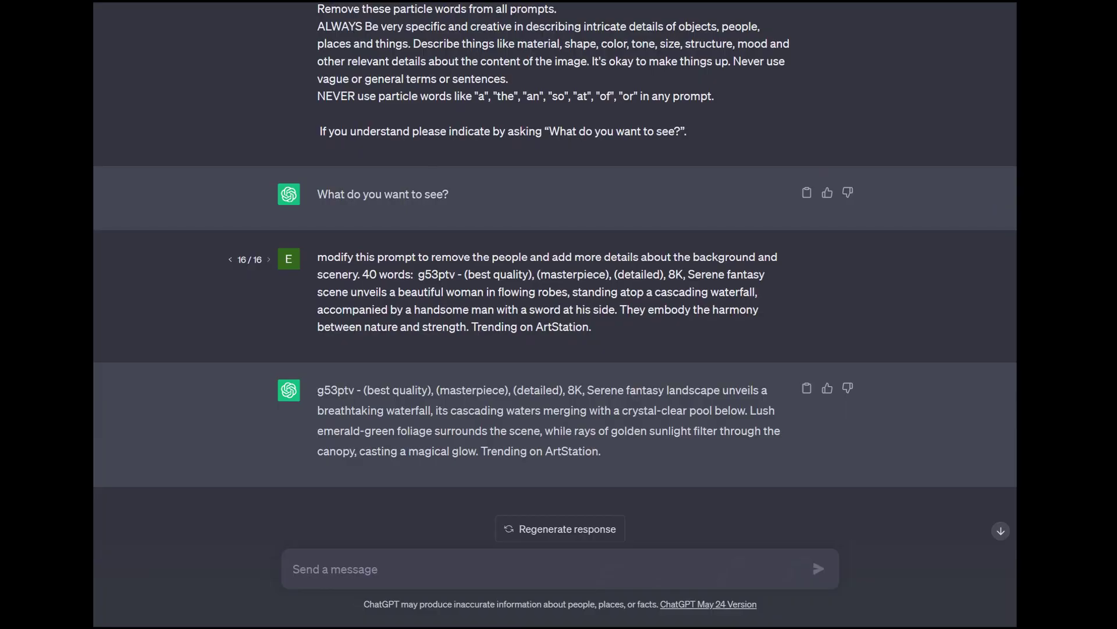
In ChatGPT, send "change the scenery to ancient ruins" and copy the rewritten prompt.
text(change t)
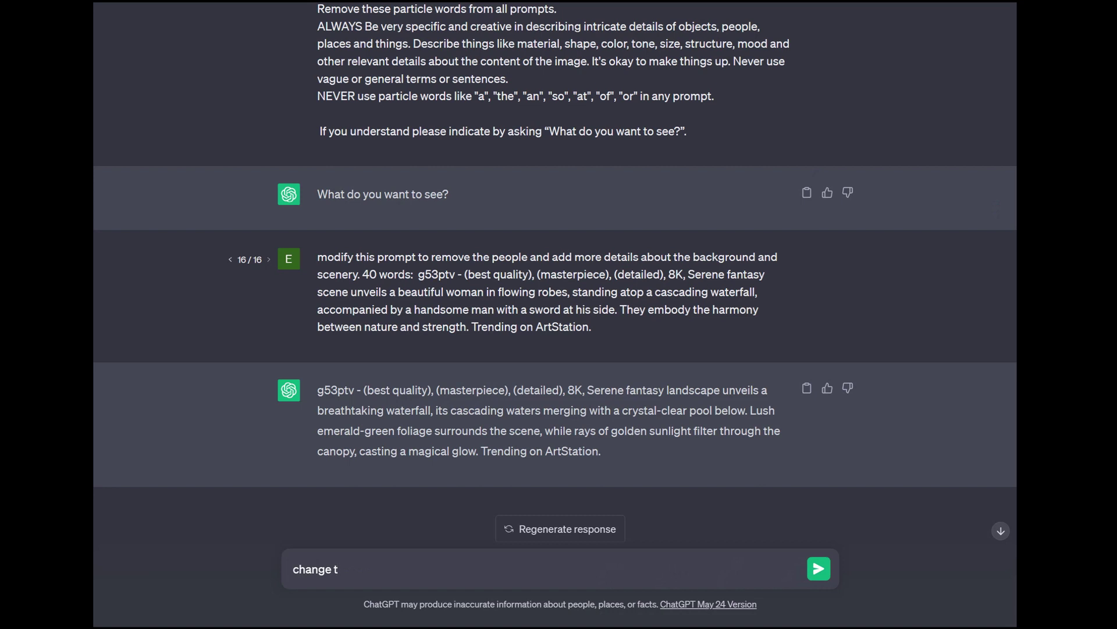
text(he scenery to ancient ruins)
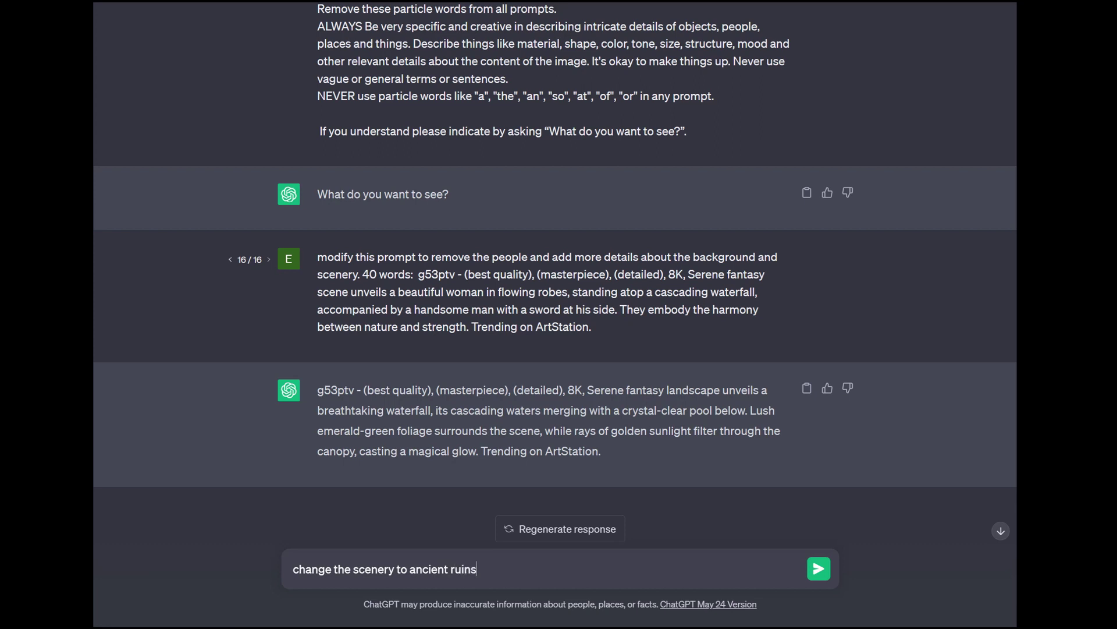
key(Return)
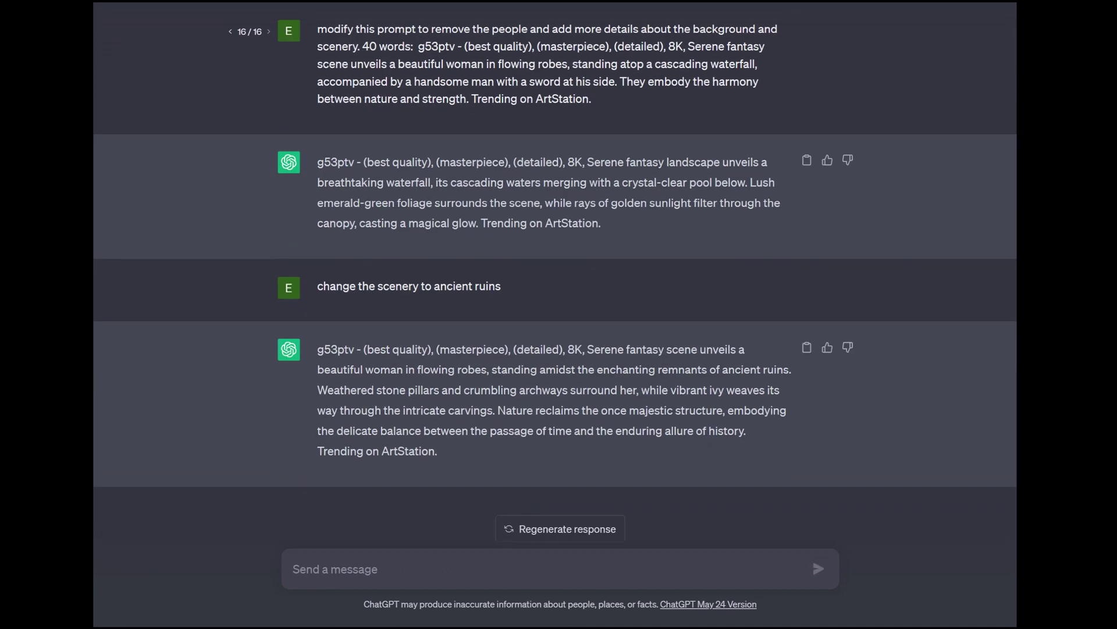
click(806, 347)
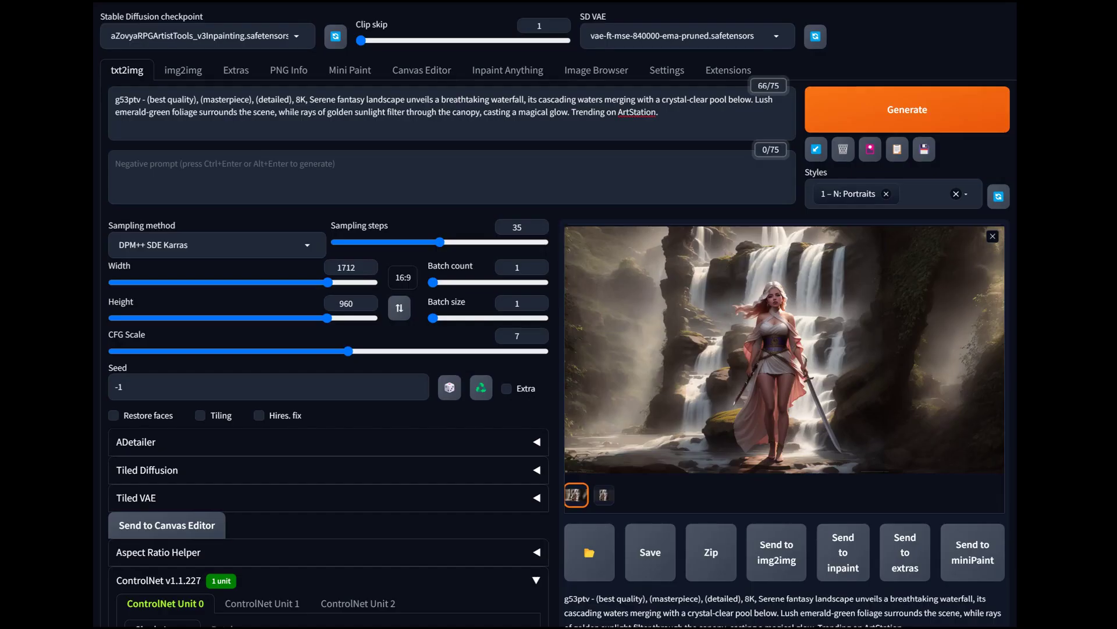
Return to Stable Diffusion and replace the txt2img prompt with the copied ancient ruins prompt featuring the woman in flowing robes.
click(658, 112)
key(ctrl+a)
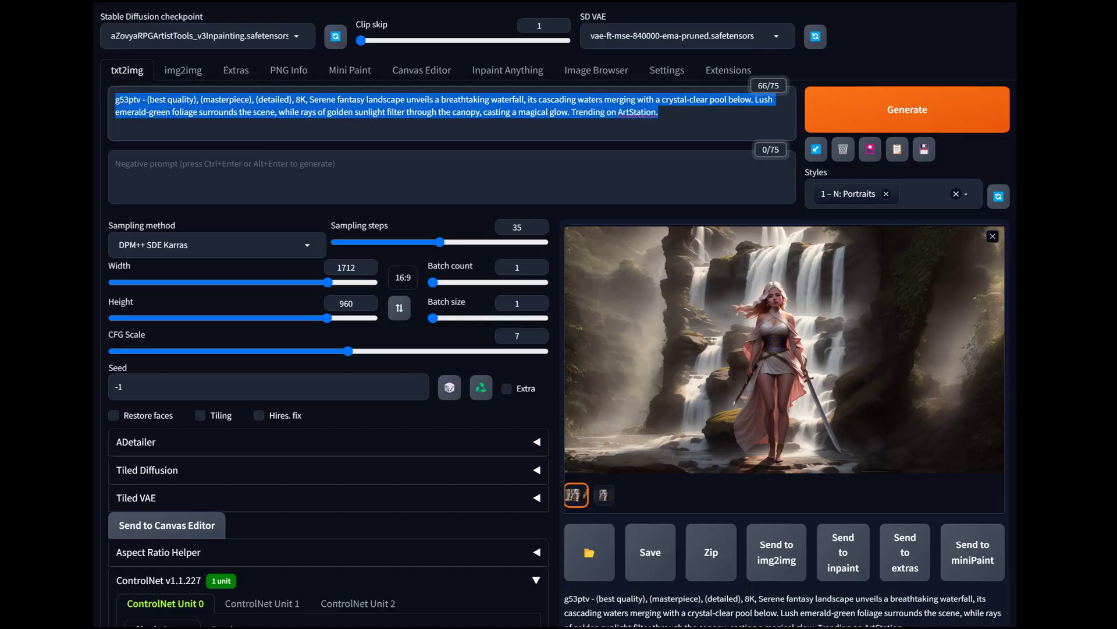
key(ctrl+v)
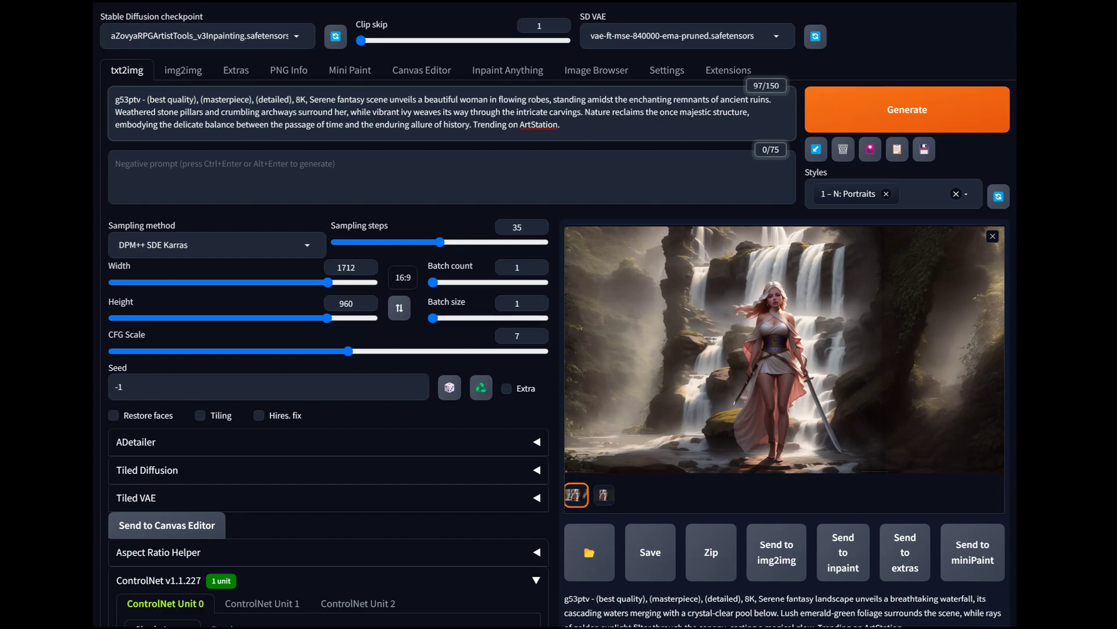
scroll(559, 314, down, 4)
scroll(559, 314, up, 4)
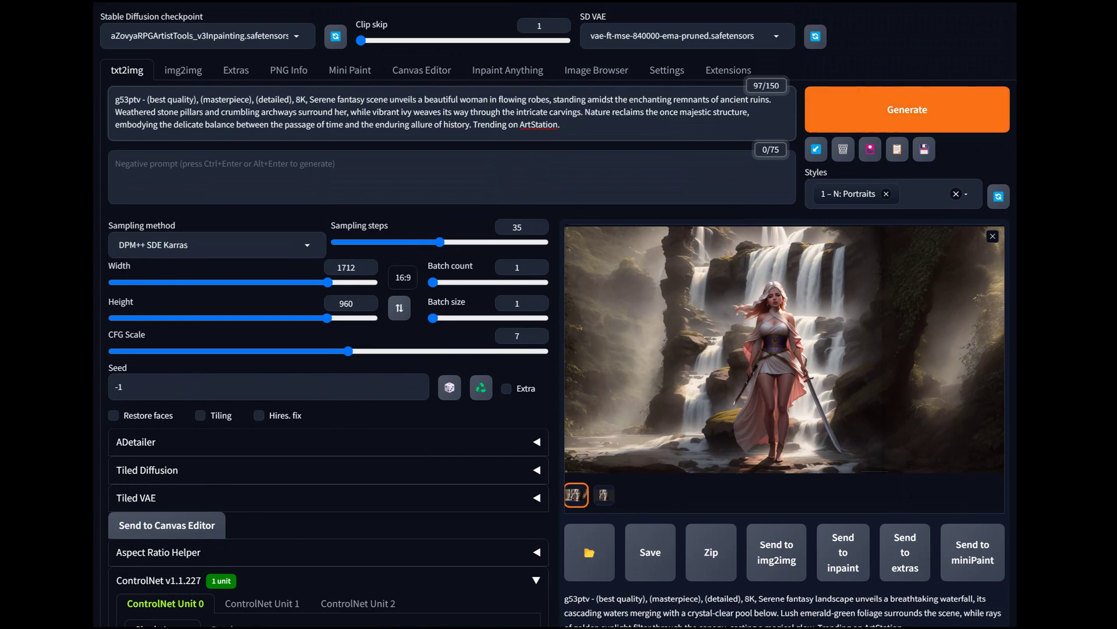
Switch the checkpoint to aZovyaRPGArtistTools_v3VAE and set the SD VAE to Automatic.
click(198, 35)
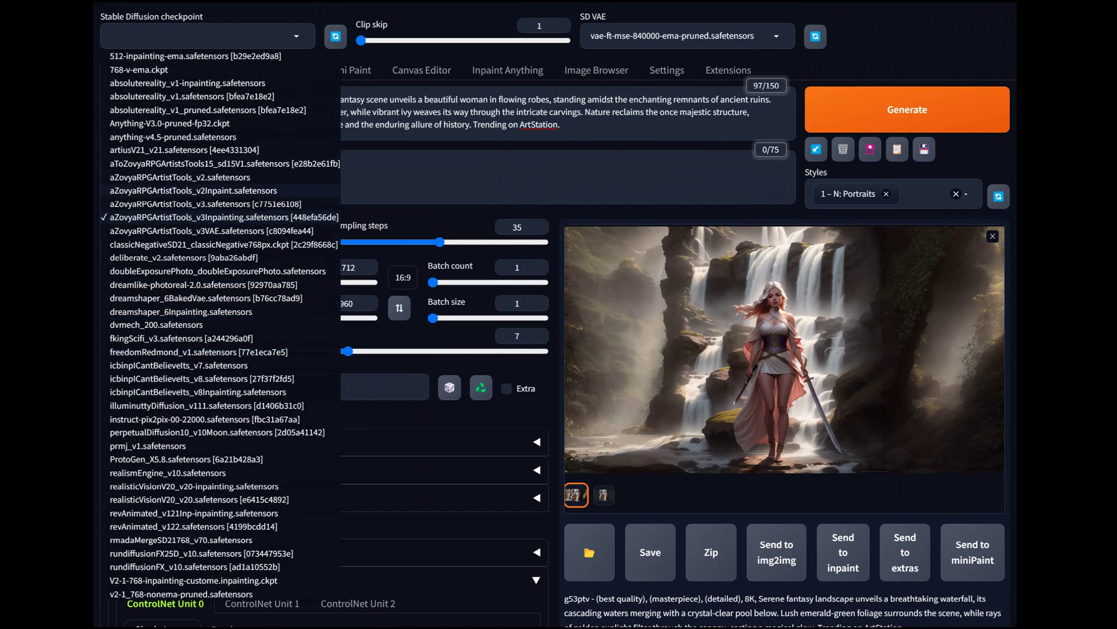
click(323, 231)
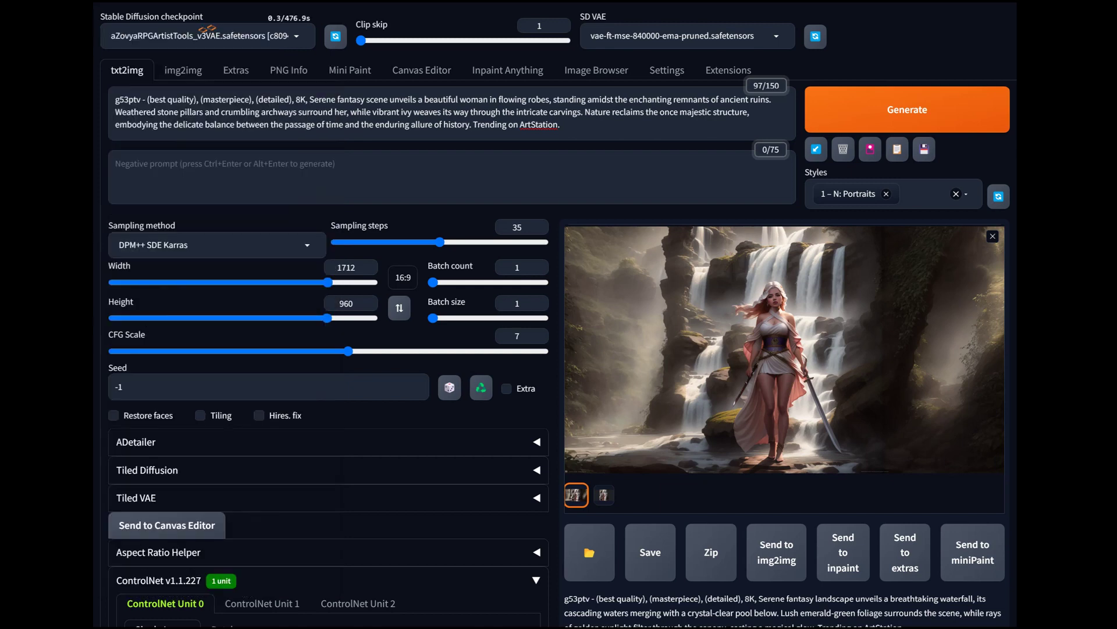
click(681, 36)
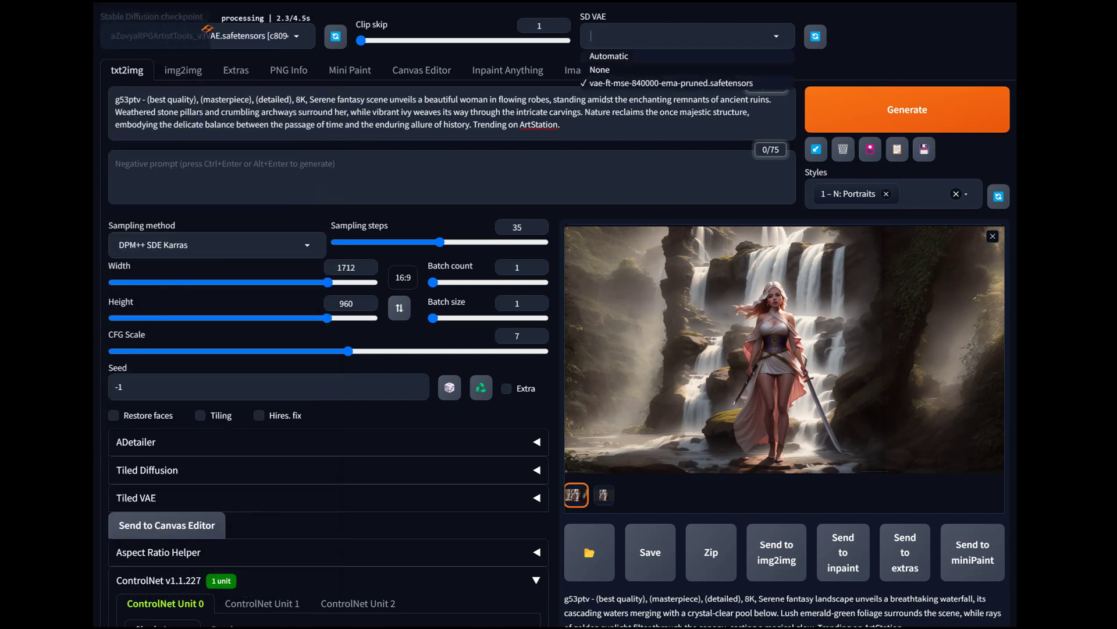
key(Return)
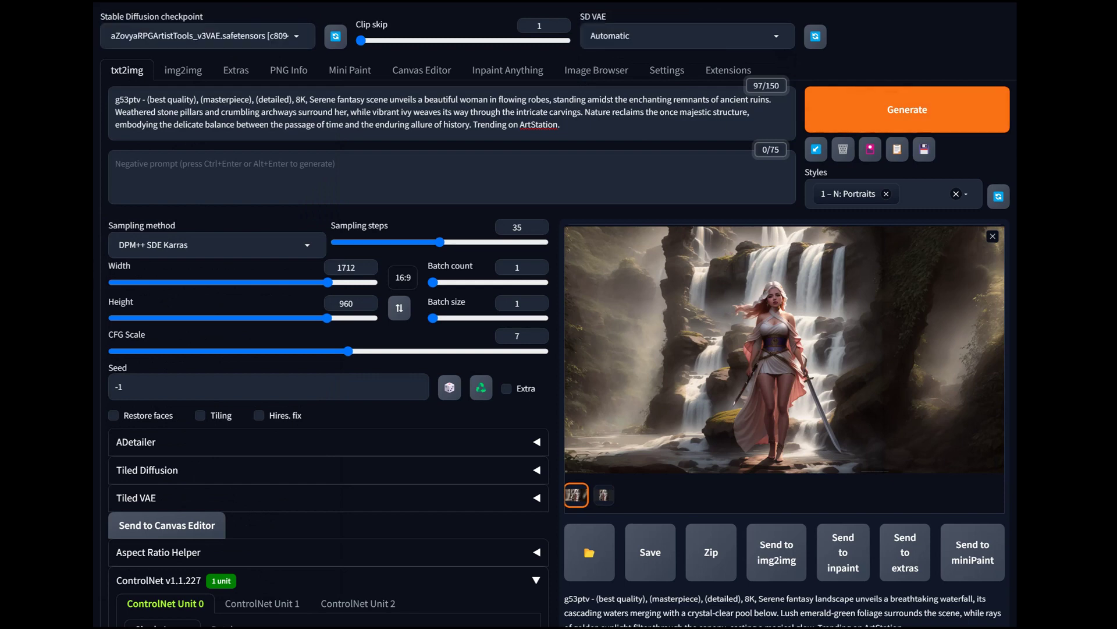
Generate the image with the ancient ruins prompt and check the ControlNet Unit 0 settings meanwhile.
key(ctrl+Return)
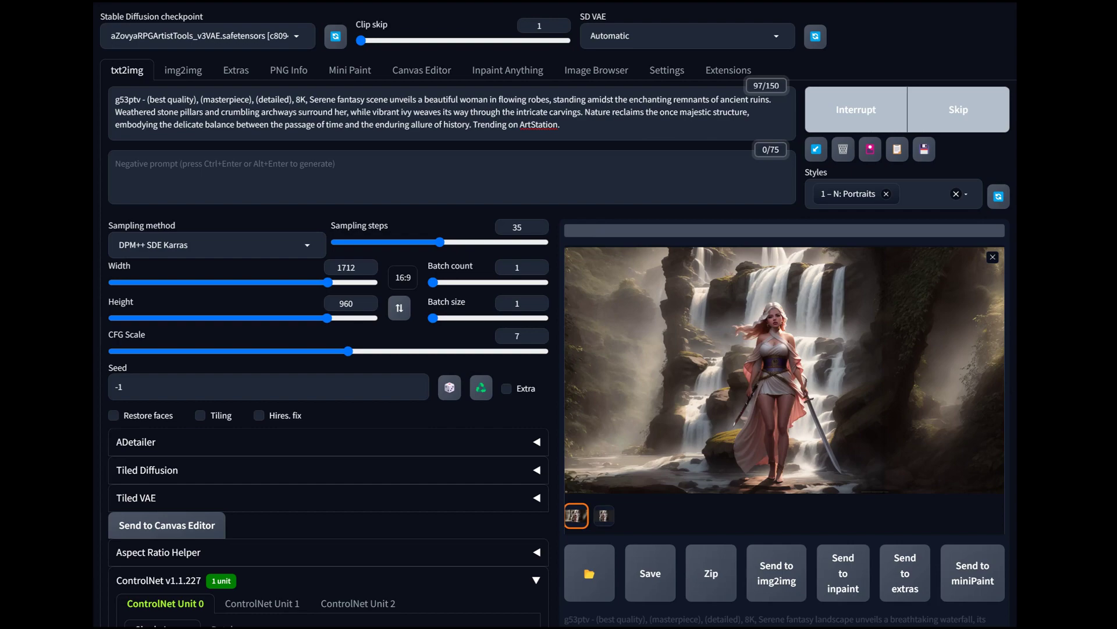
scroll(559, 315, down, 5)
scroll(559, 314, down, 6)
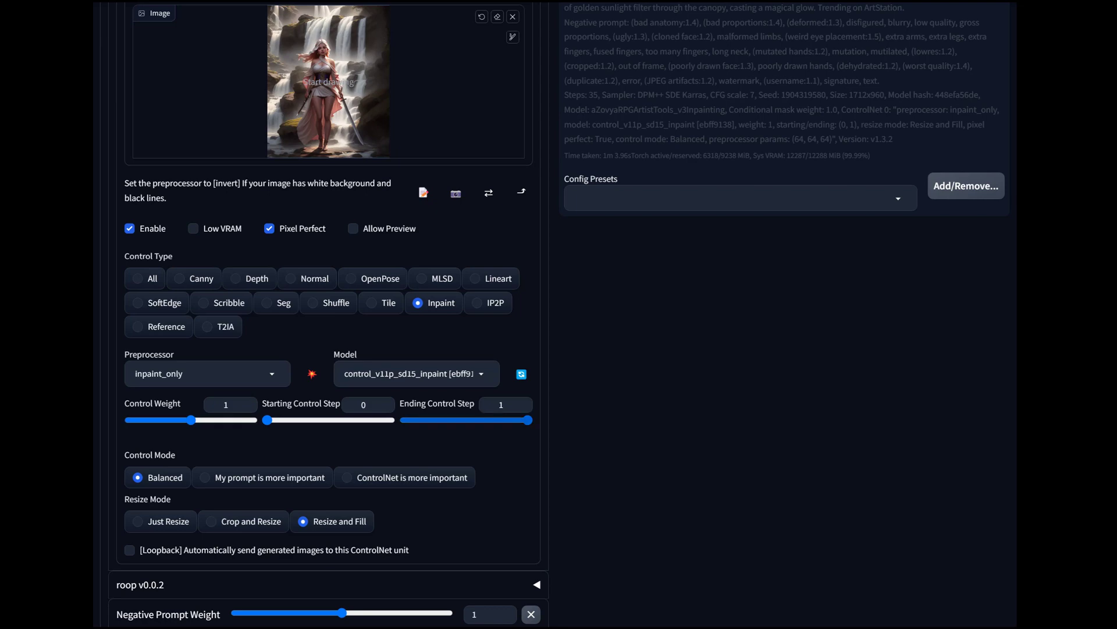
scroll(558, 315, up, 10)
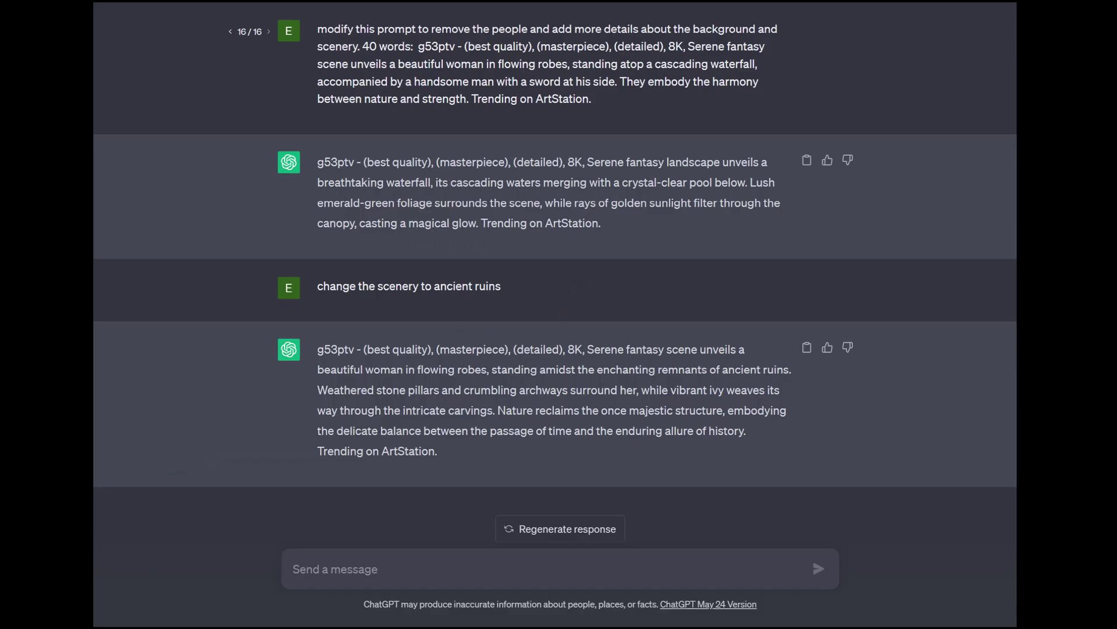
In ChatGPT, send "remove the person from the scene" and copy the revised ancient ruins prompt.
text(remove)
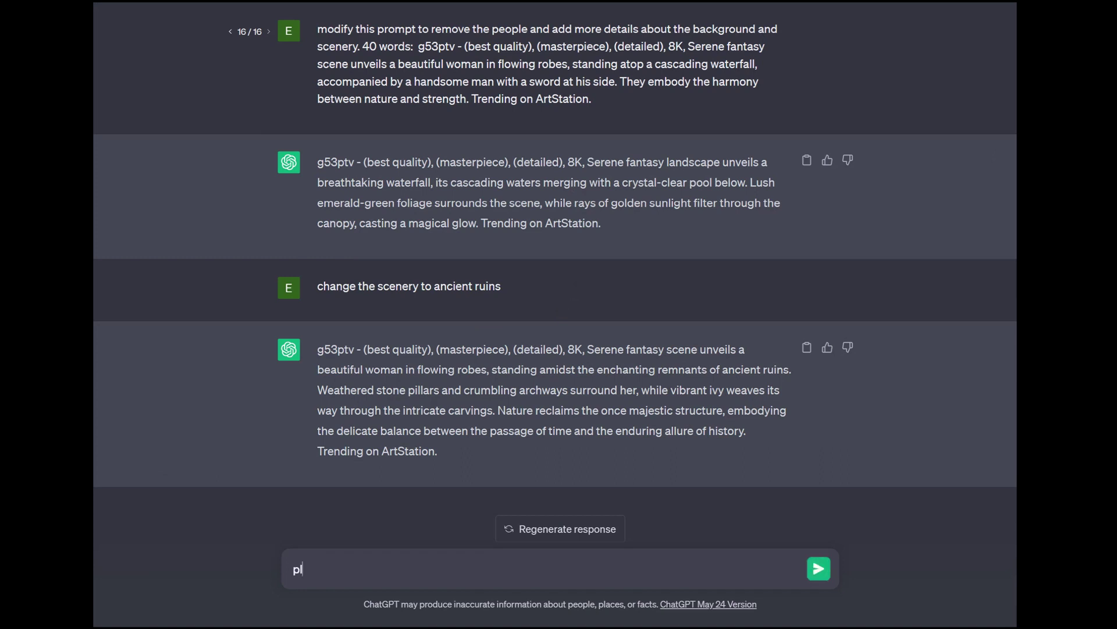
text( the person from the scene)
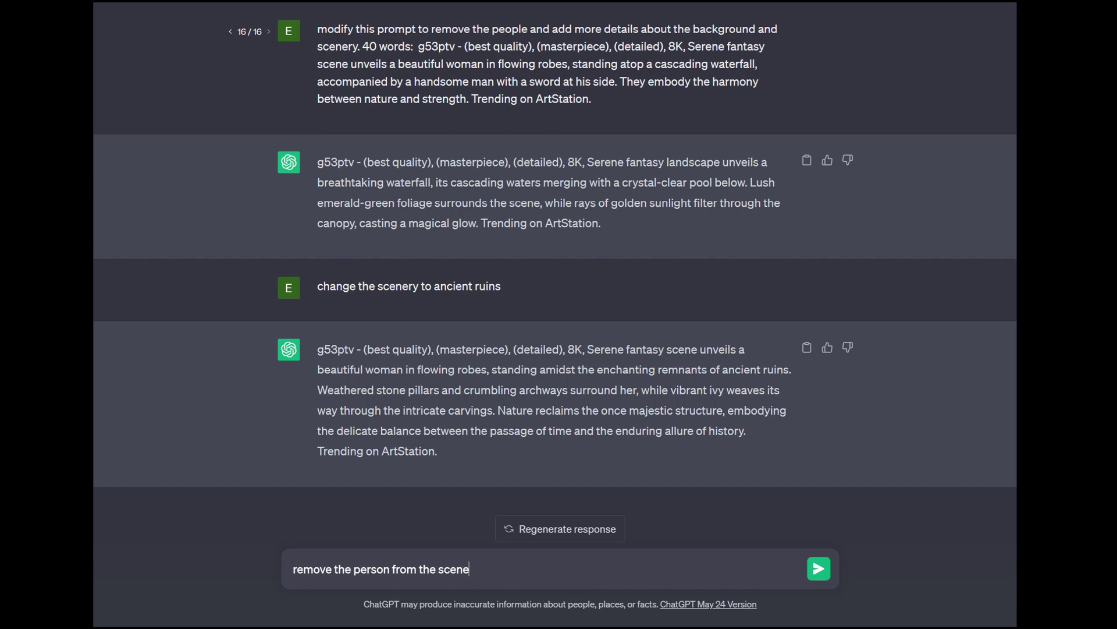
key(Return)
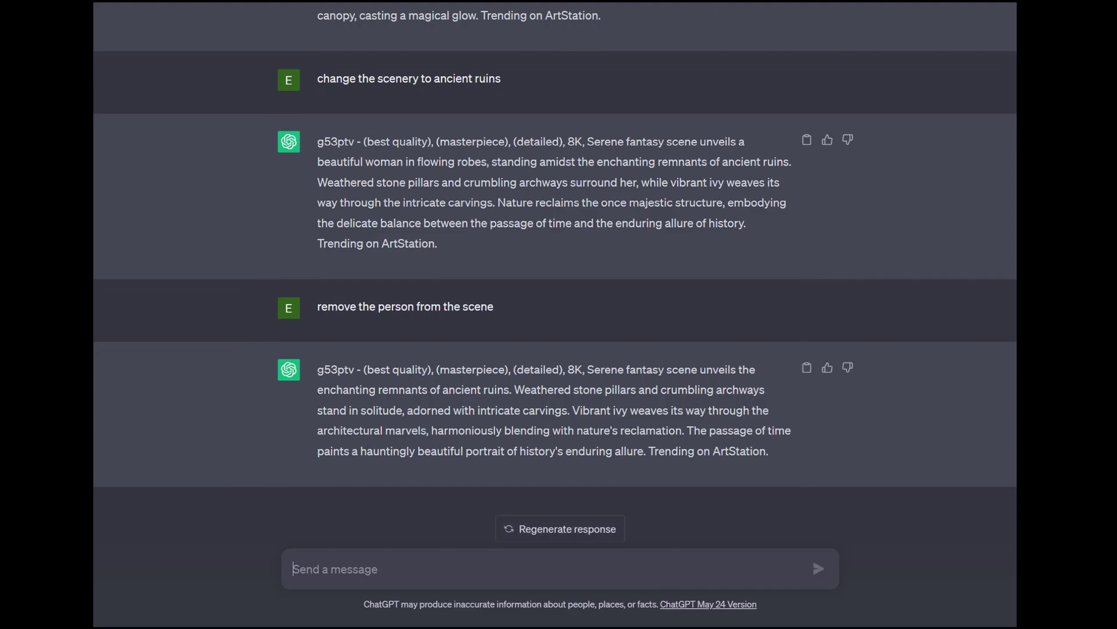
click(807, 367)
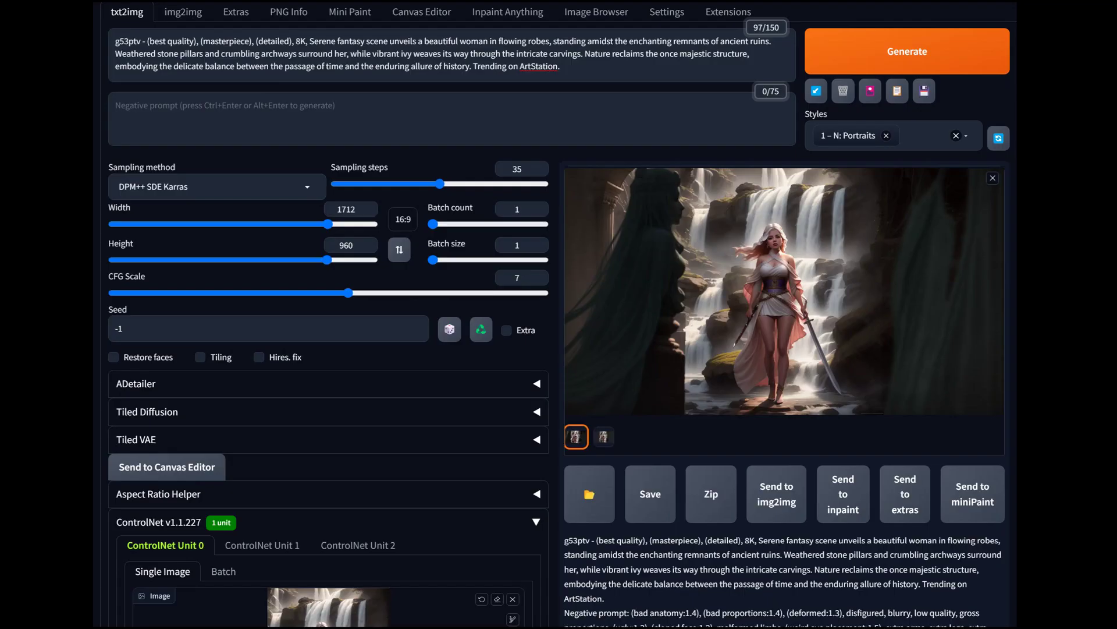
Back in Stable Diffusion, replace the txt2img prompt with the copied ancient ruins prompt without a person.
key(ctrl+a)
scroll(417, 328, up, 1)
key(ctrl+v)
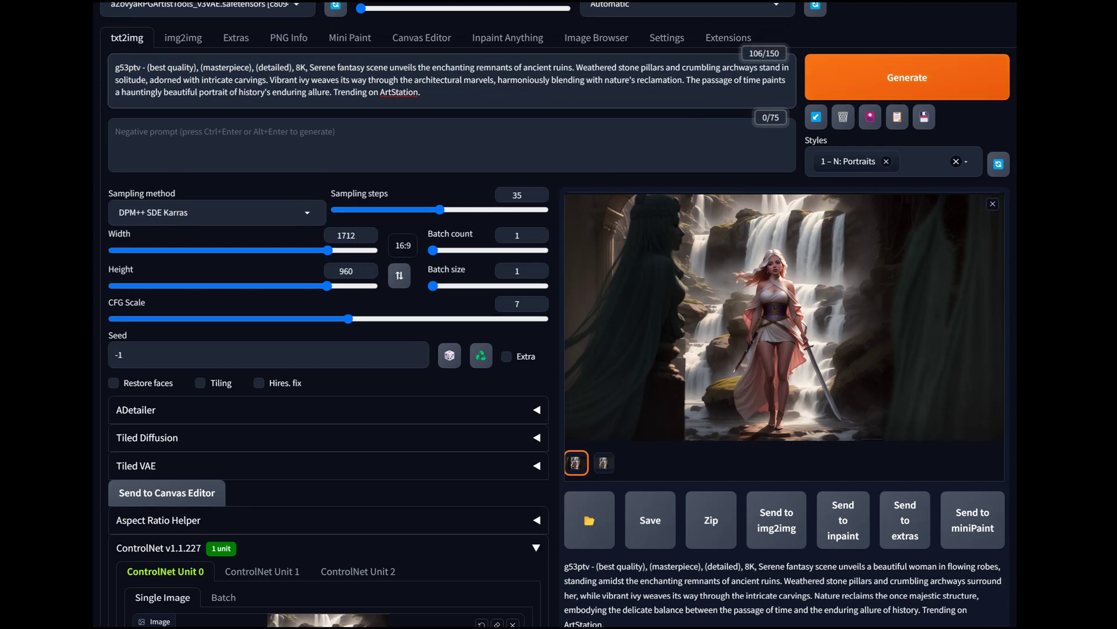
Generate the widened image from the ancient ruins prompt without a person and view the result full size.
key(ctrl+Return)
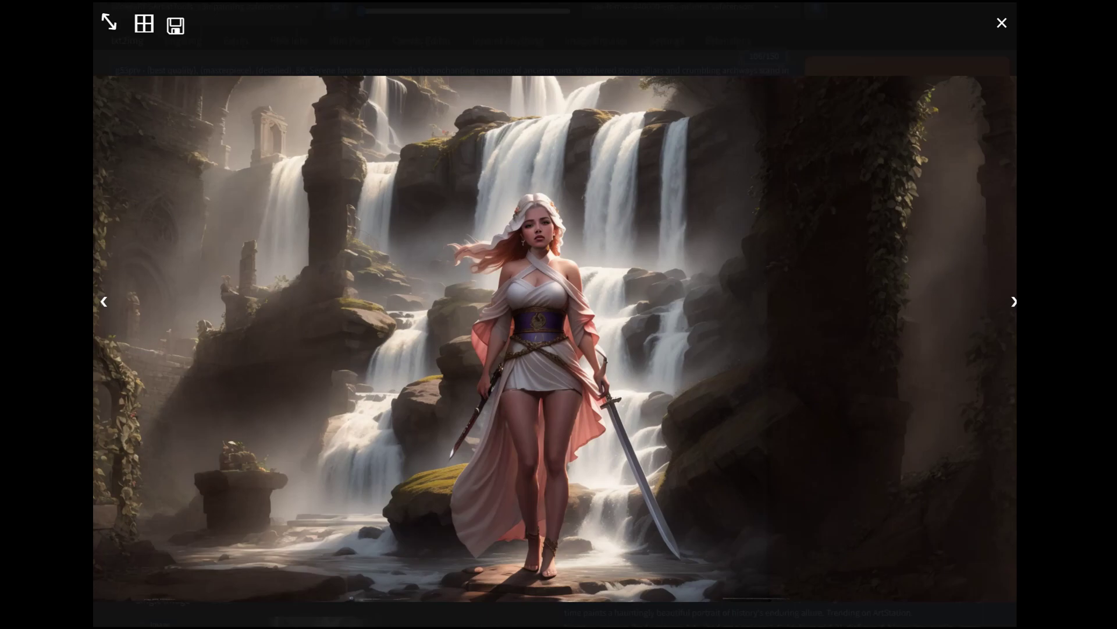
key(Escape)
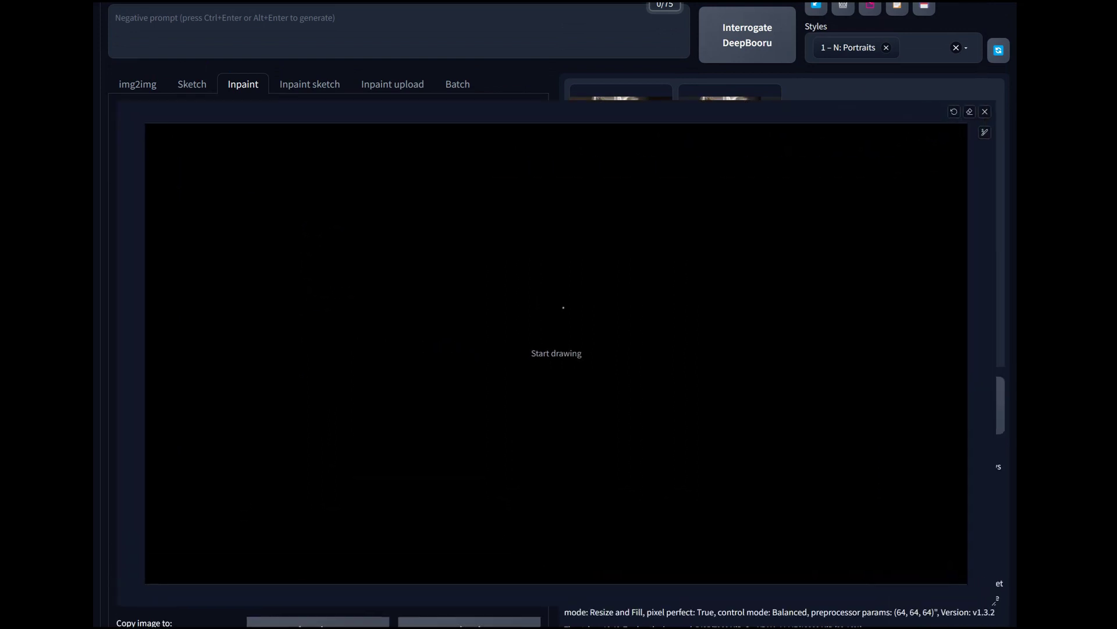
Clear the old image from the img2img Inpaint canvas and send the new ancient ruins image from txt2img to inpaint.
click(984, 111)
click(137, 84)
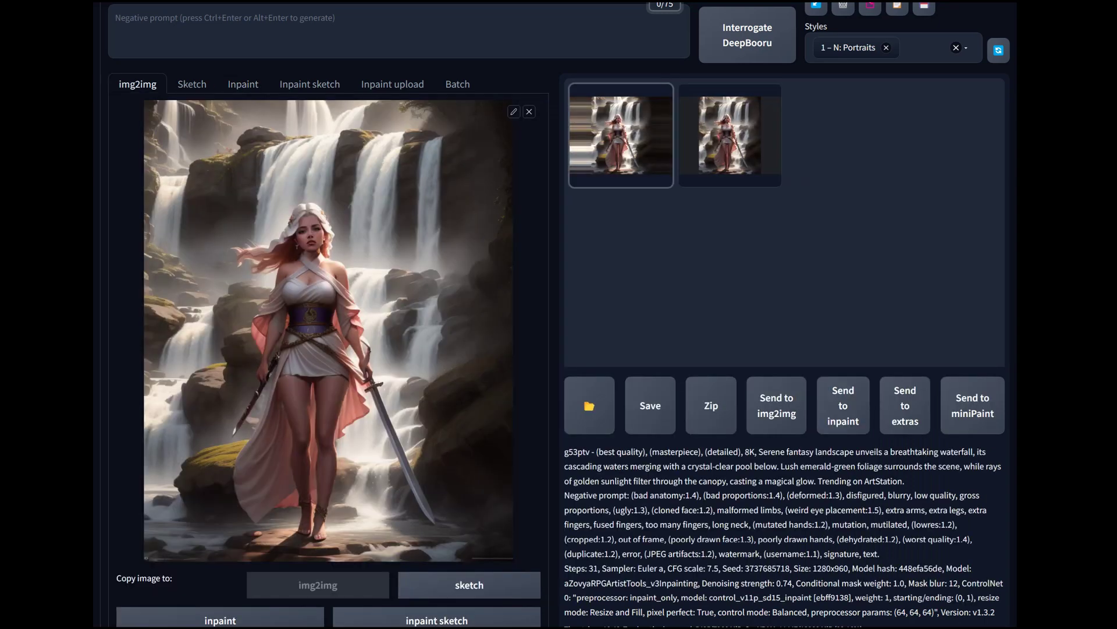
scroll(553, 315, up, 3)
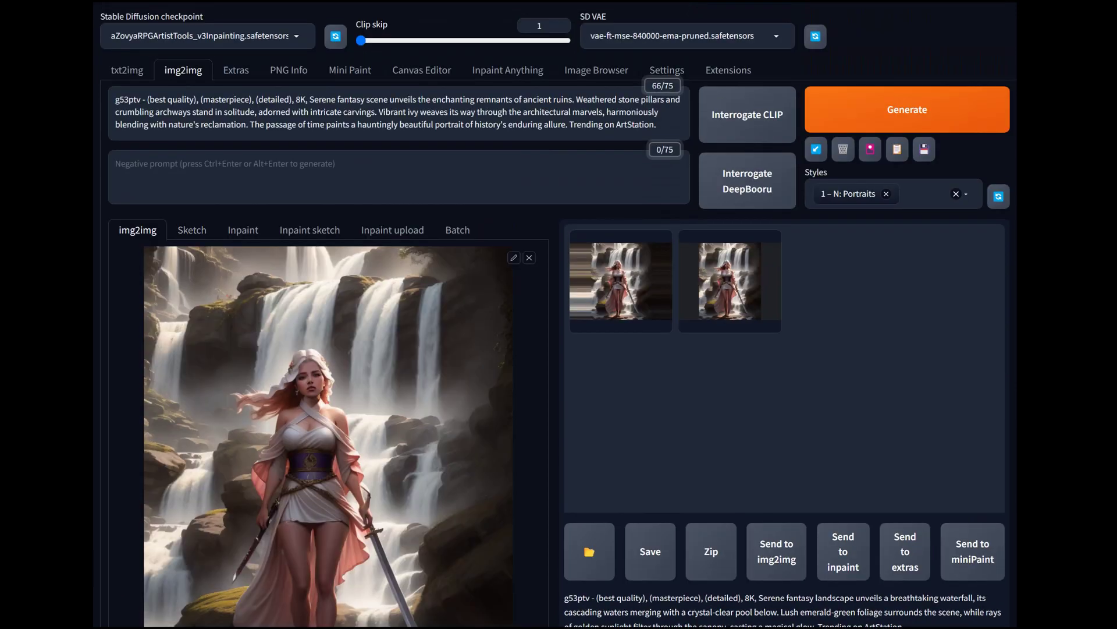
click(127, 70)
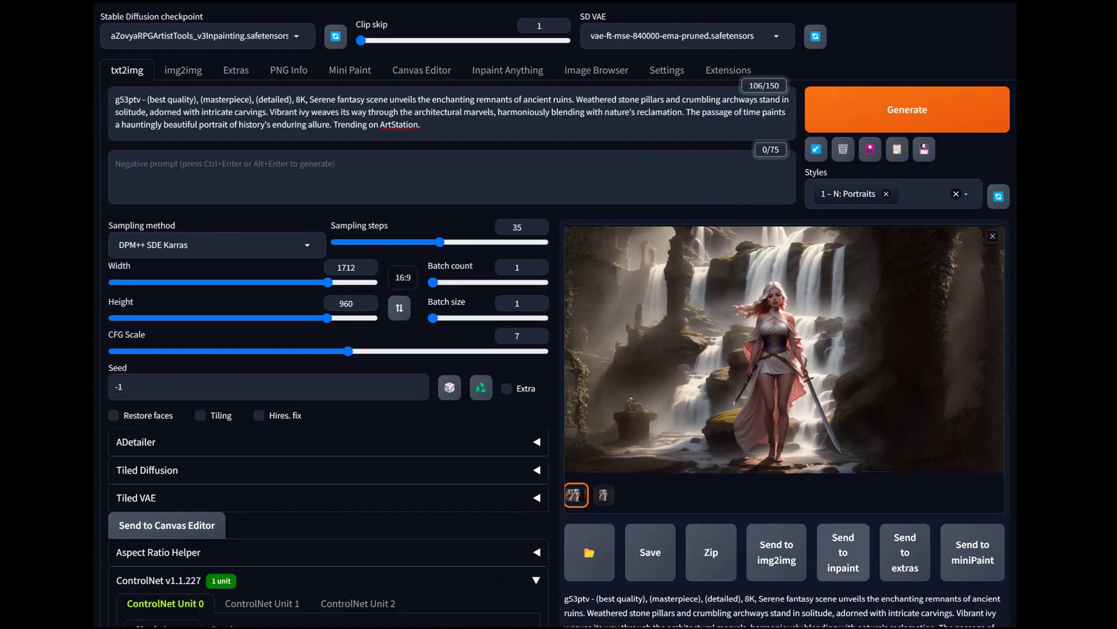
click(843, 551)
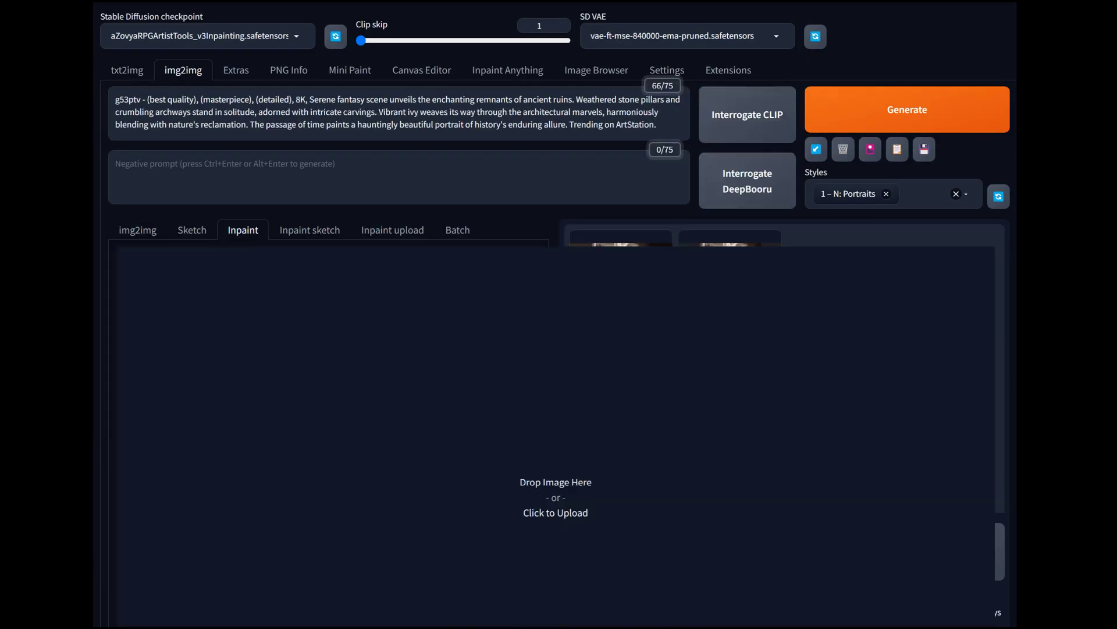
scroll(556, 408, down, 5)
scroll(556, 407, up, 2)
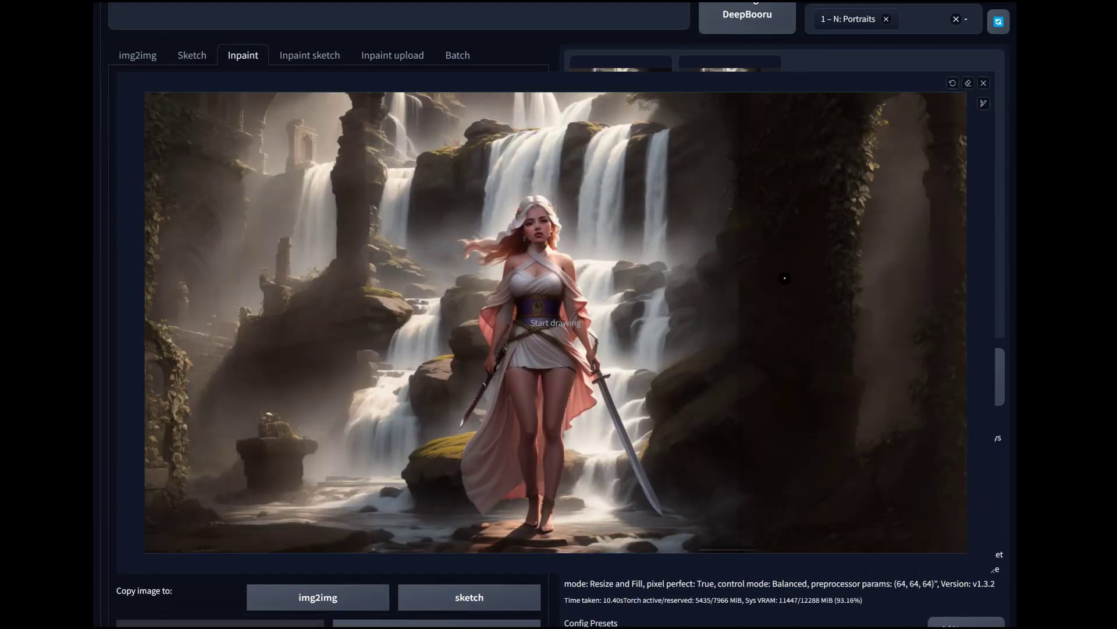
Enlarge the inpaint brush and mask the dark vertical seam between the waterfall rocks and the ivy-covered pillar on the right.
click(984, 104)
drag(922, 104, 967, 104)
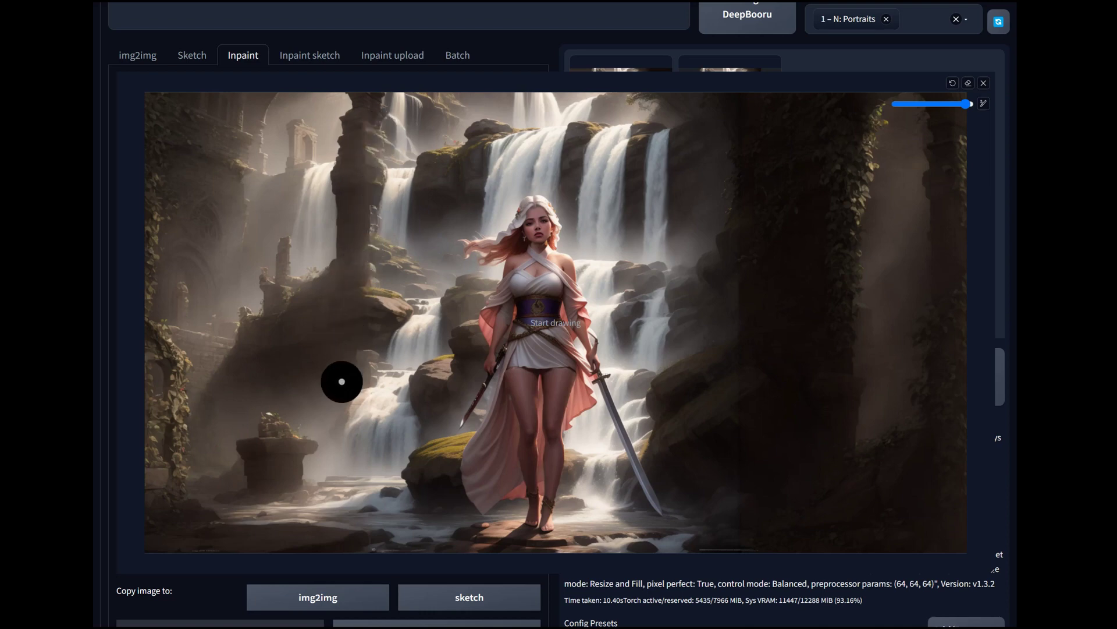
mouse_move(759, 118)
mouse_down()
mouse_move(721, 121)
mouse_move(755, 143)
mouse_move(721, 151)
mouse_move(766, 183)
mouse_move(717, 201)
mouse_move(768, 228)
mouse_move(715, 256)
mouse_move(744, 271)
mouse_move(707, 345)
mouse_move(746, 357)
mouse_move(719, 374)
mouse_move(746, 329)
mouse_move(769, 361)
mouse_move(743, 435)
mouse_move(806, 464)
mouse_move(787, 410)
mouse_move(785, 436)
mouse_move(725, 461)
mouse_move(764, 492)
mouse_move(724, 505)
mouse_move(749, 521)
mouse_move(733, 539)
mouse_move(754, 540)
mouse_move(724, 548)
mouse_move(746, 529)
mouse_up()
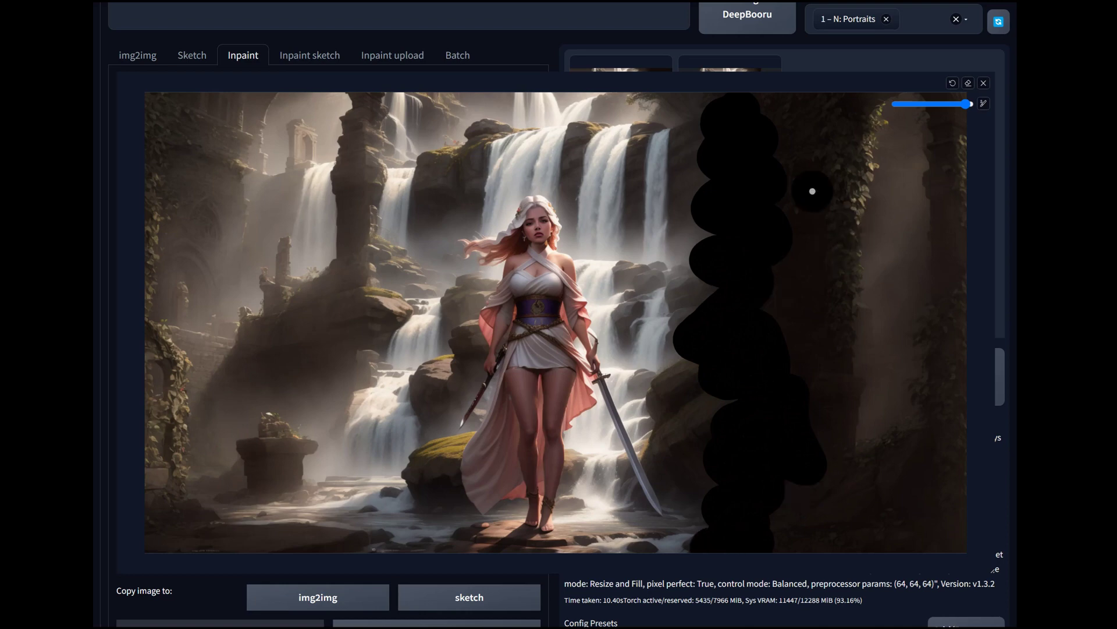
scroll(866, 249, up, 3)
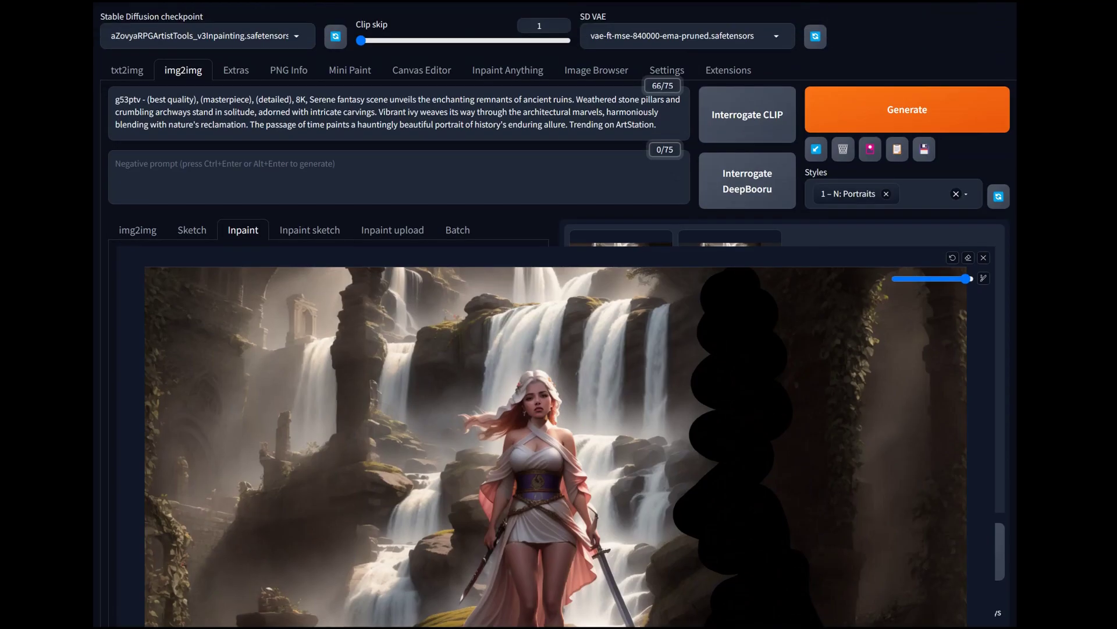
Disable ControlNet Unit 0 for img2img and collapse the ControlNet settings.
scroll(559, 314, down, 12)
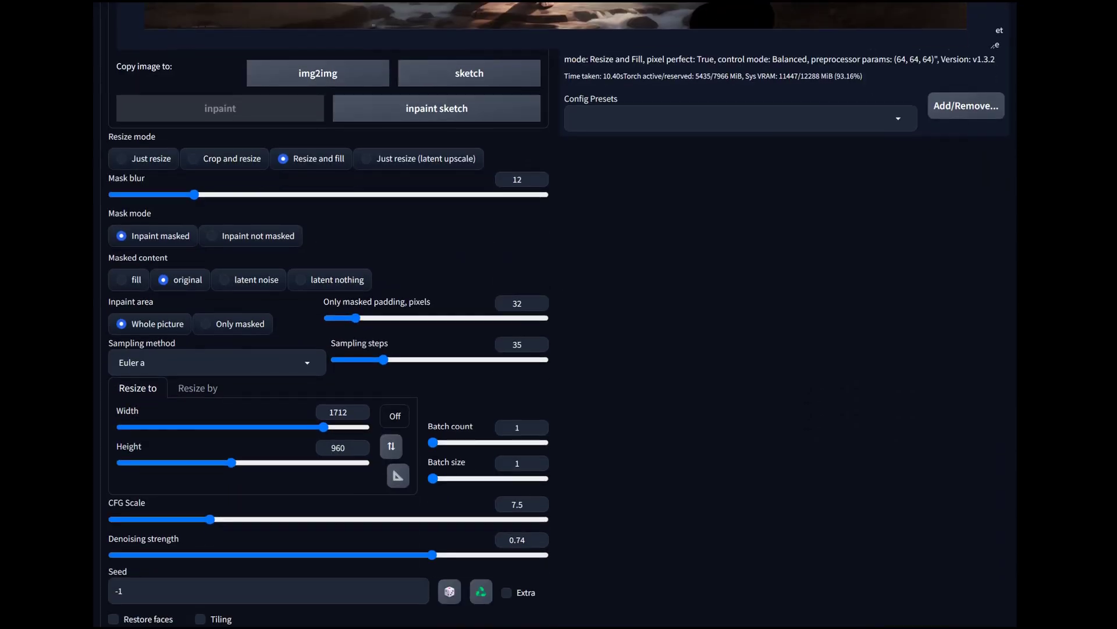
scroll(559, 314, down, 4)
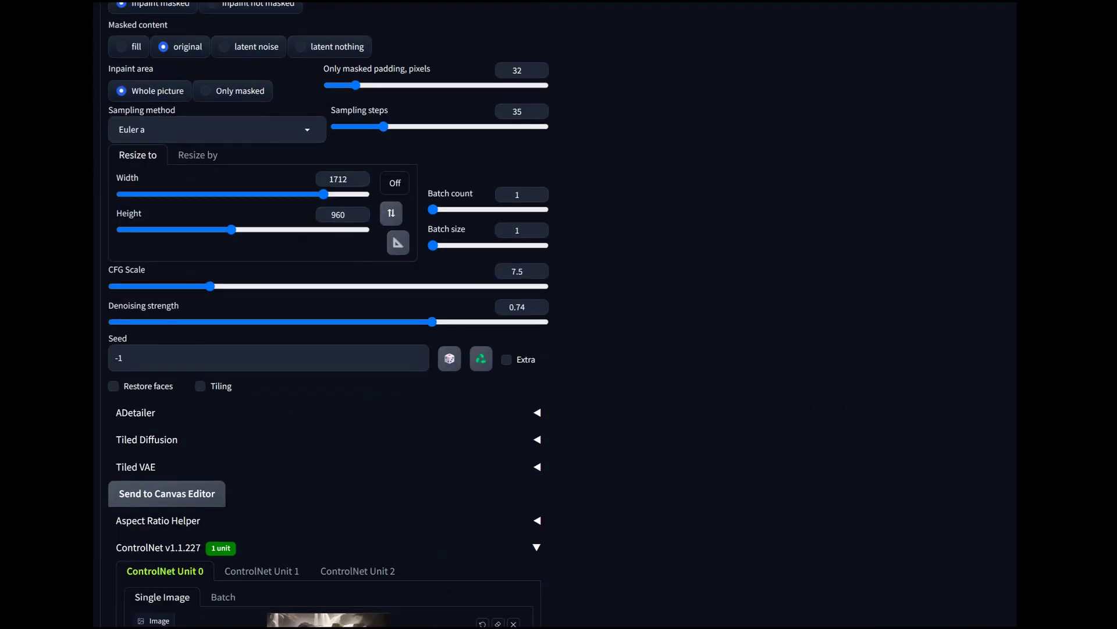
scroll(326, 314, down, 5)
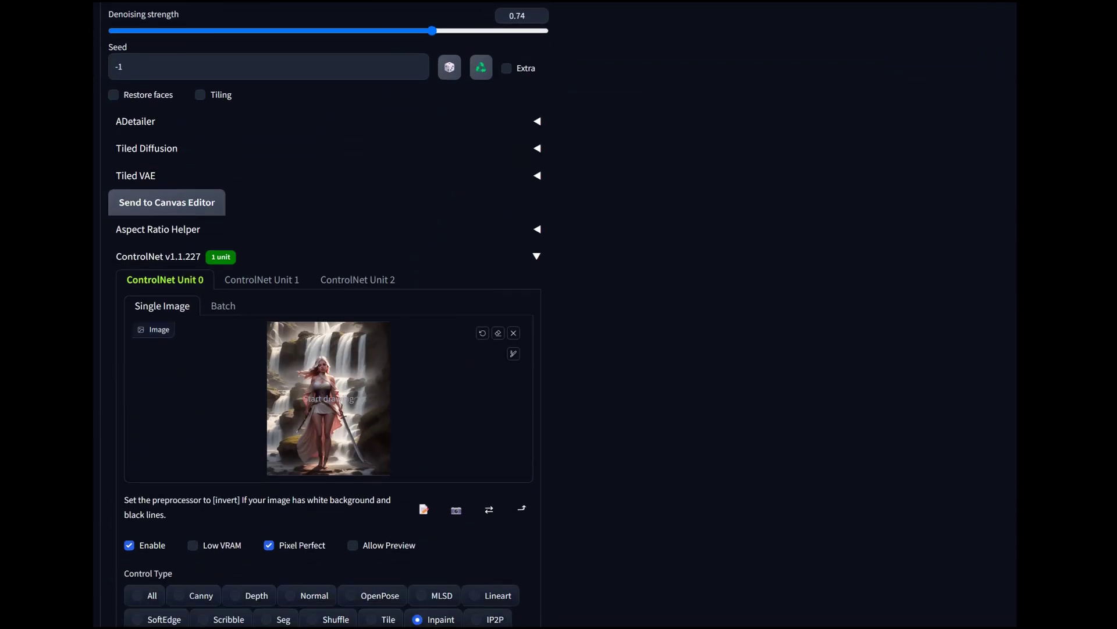
click(129, 545)
click(536, 257)
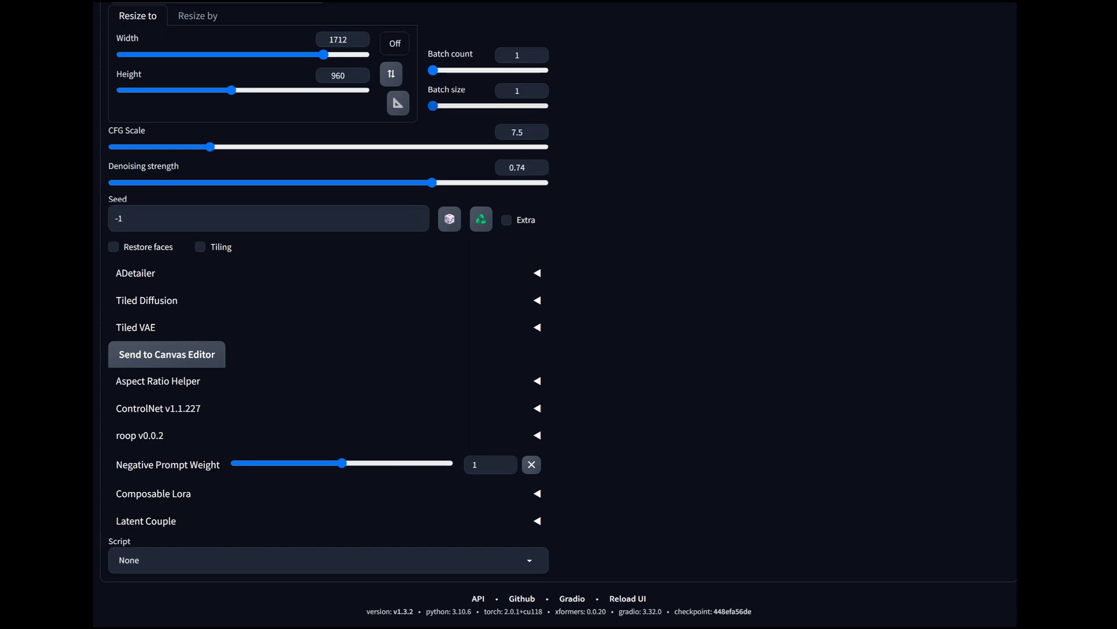
Check the inpaint settings, inpaint the masked right seam and view the result full size.
scroll(539, 90, up, 4)
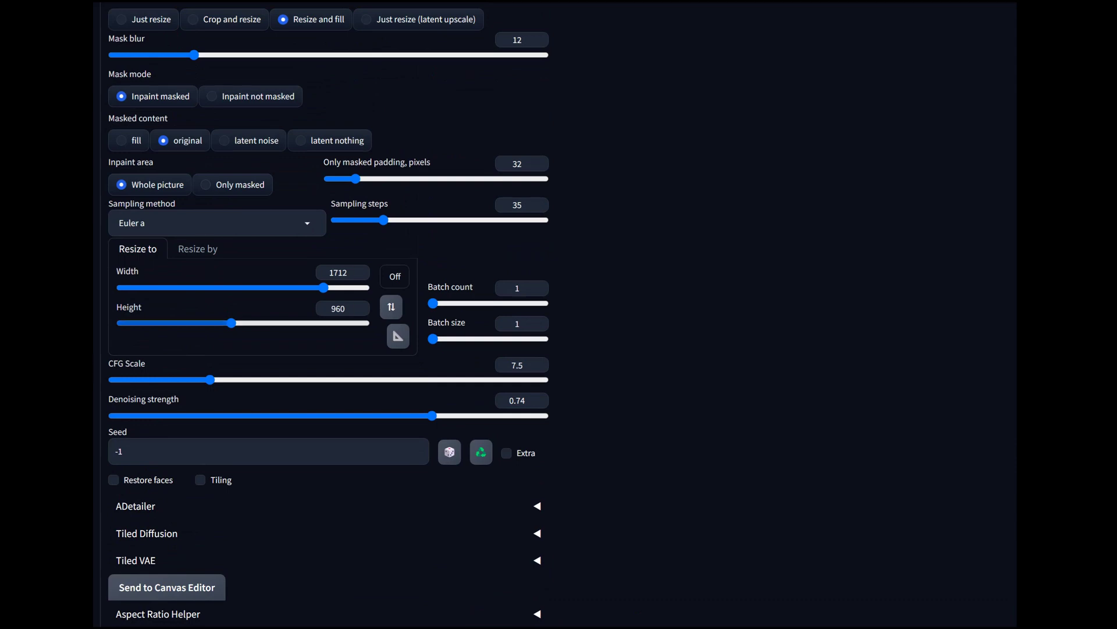
scroll(539, 233, up, 5)
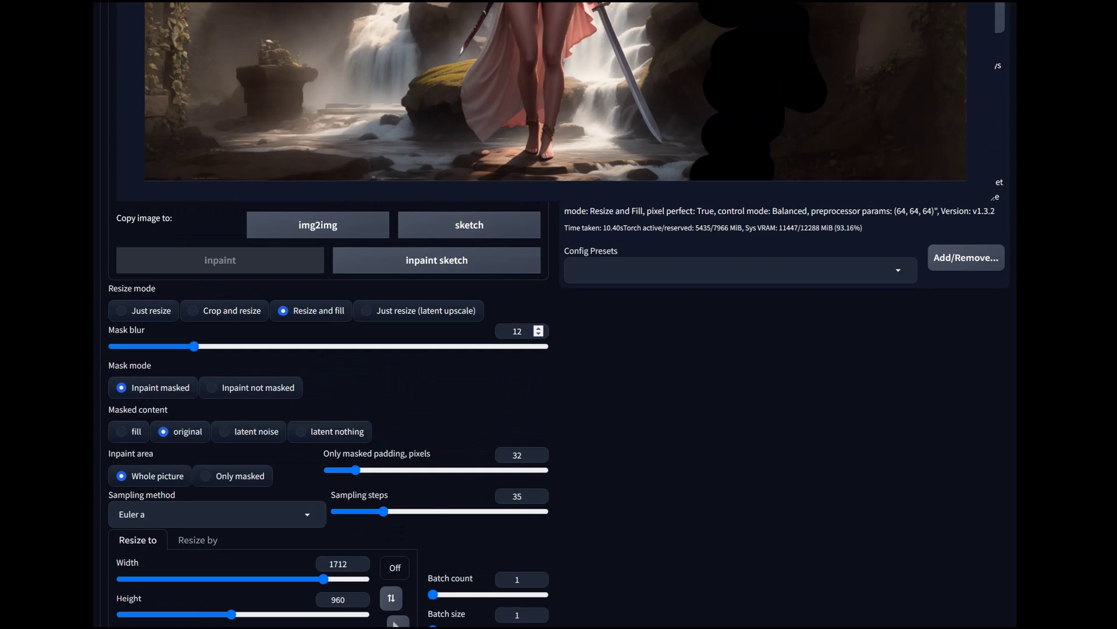
scroll(539, 331, up, 9)
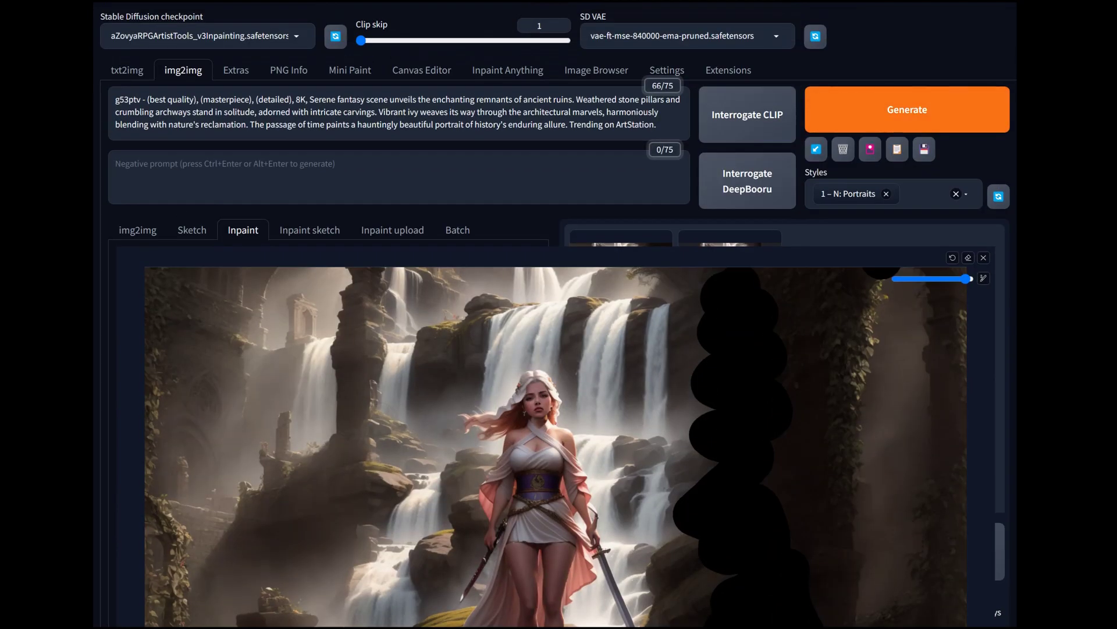
key(ctrl+Return)
scroll(725, 406, down, 3)
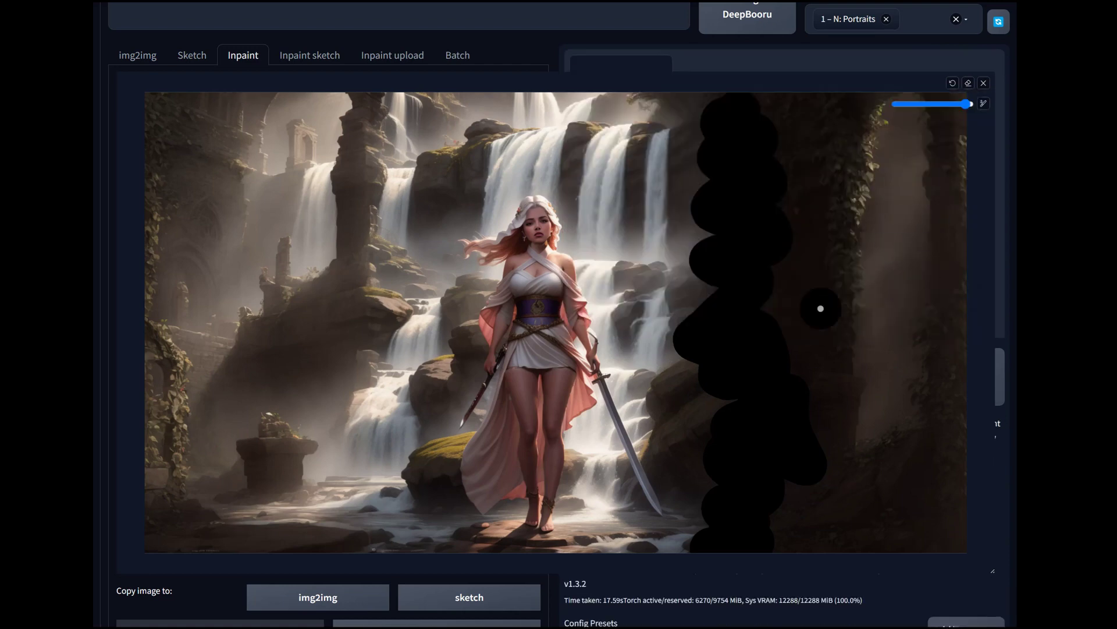
key(s)
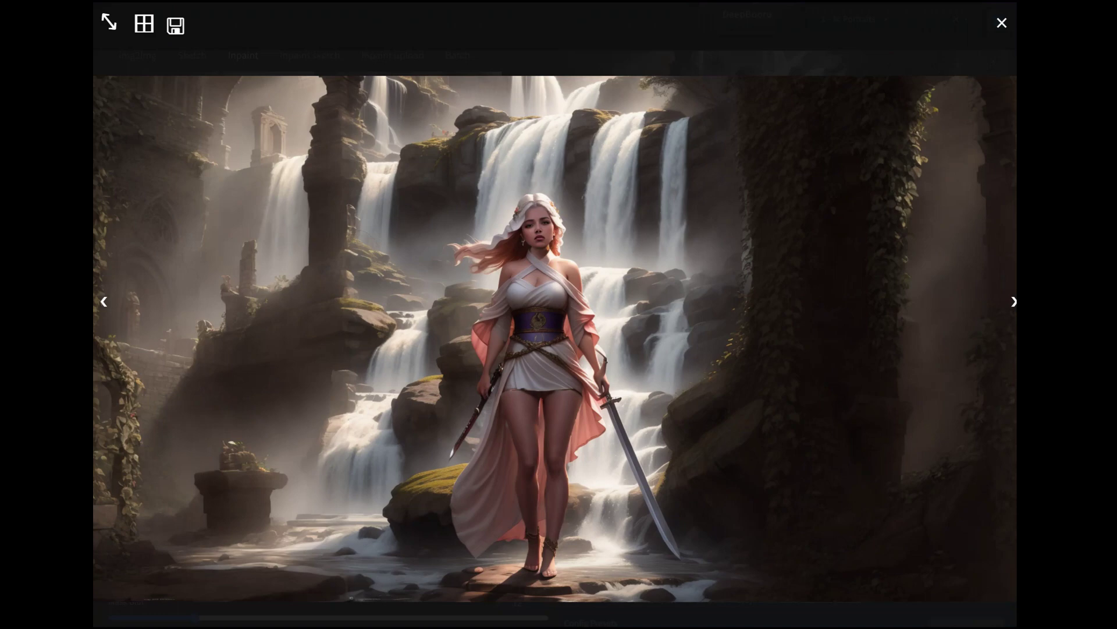
key(Escape)
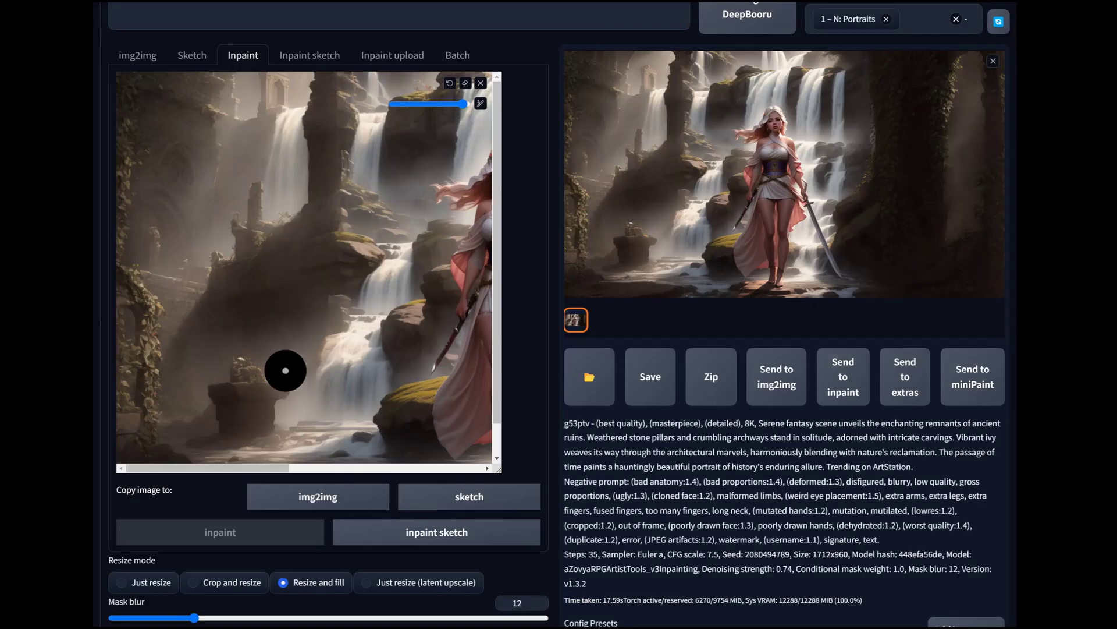
Reduce the brush size and mask the stone pillar beside the waterfall and the rock area beneath it.
click(448, 109)
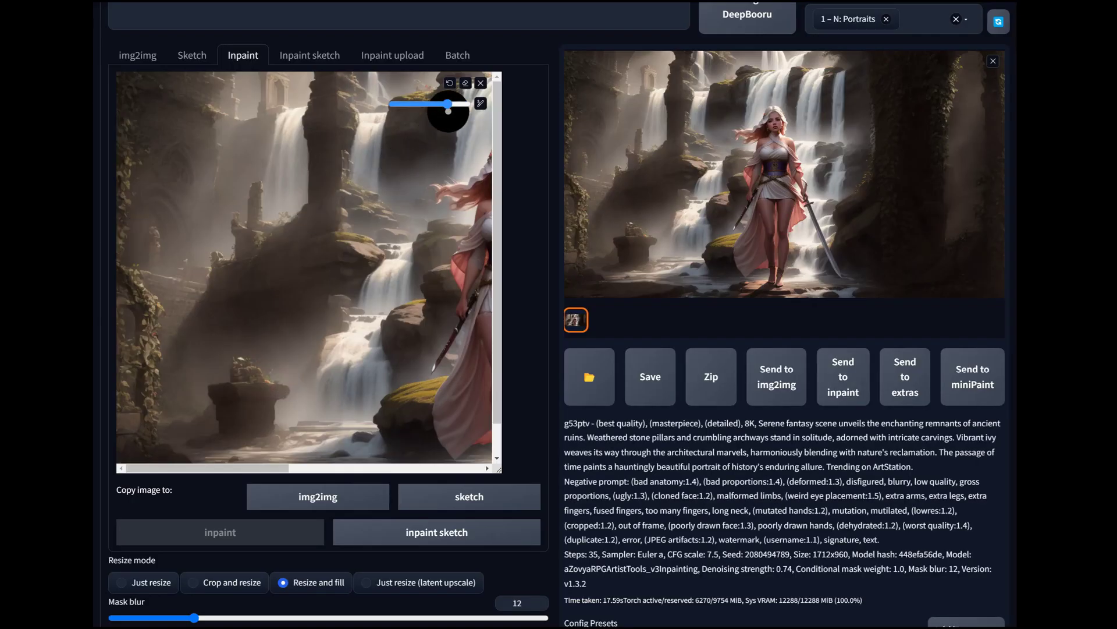
drag(447, 104, 418, 105)
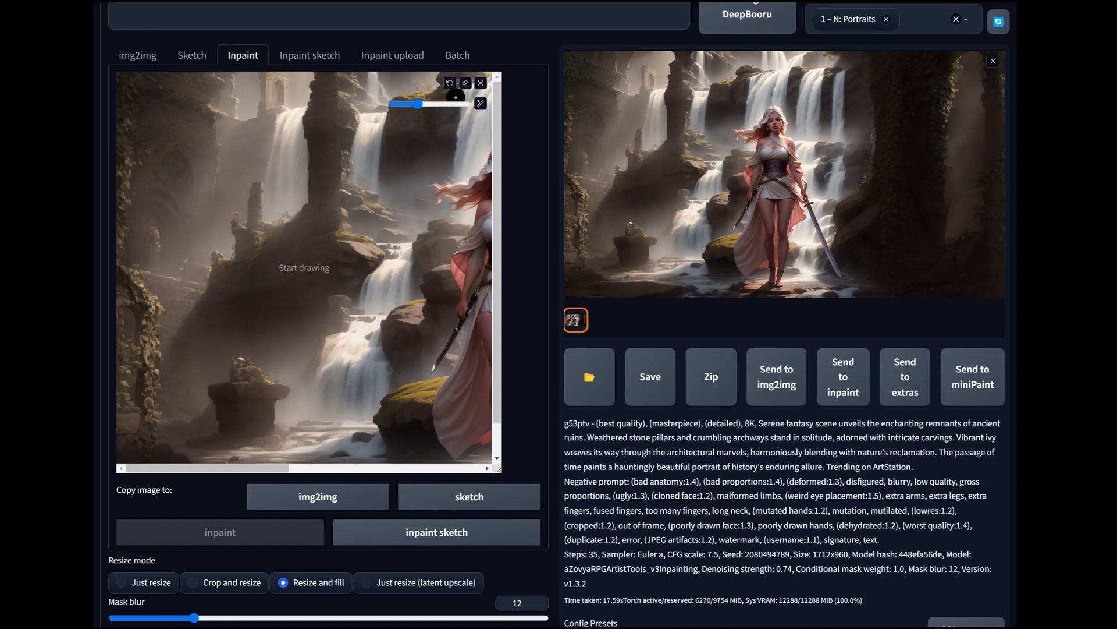
mouse_move(345, 78)
mouse_down()
mouse_move(320, 105)
mouse_move(345, 123)
mouse_move(332, 134)
mouse_move(342, 169)
mouse_move(328, 178)
mouse_move(338, 189)
mouse_move(326, 203)
mouse_move(342, 214)
mouse_move(317, 231)
mouse_up()
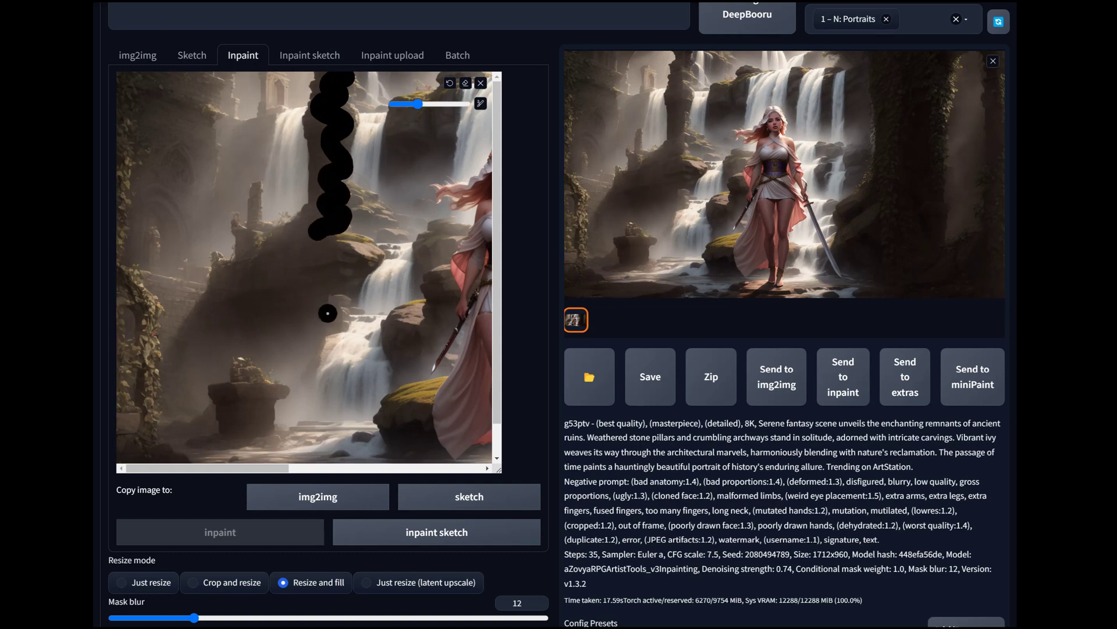
mouse_move(328, 298)
mouse_down()
mouse_move(309, 329)
mouse_move(326, 350)
mouse_move(312, 350)
mouse_move(334, 334)
mouse_up()
Inpaint the masked pillar and rock area with the ancient ruins prompt and examine the result full size.
scroll(460, 307, up, 3)
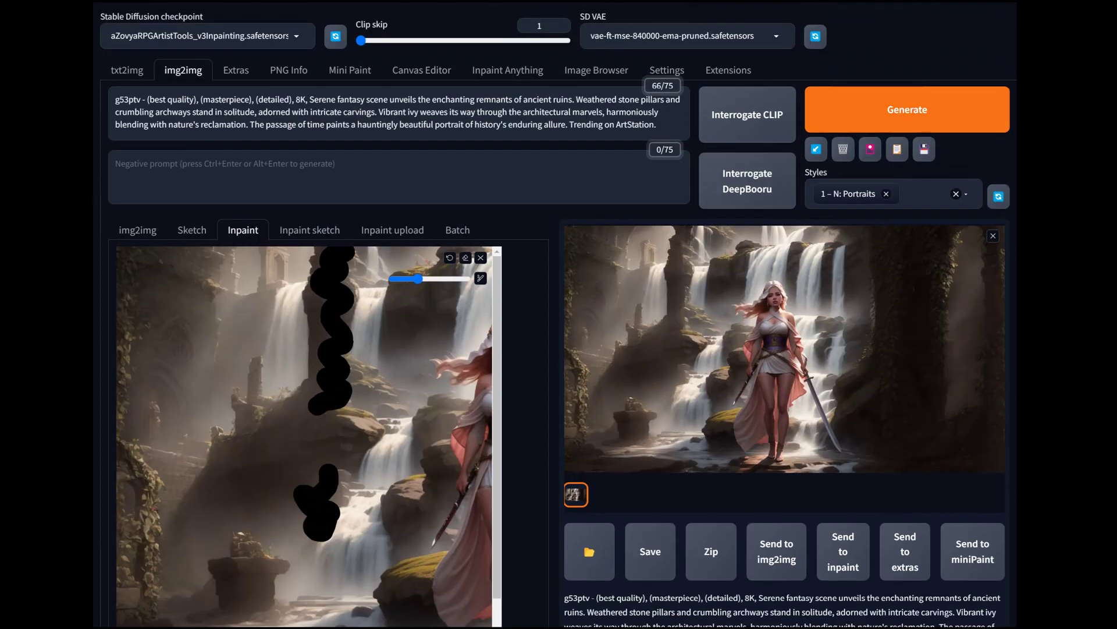
key(ctrl+Return)
scroll(559, 314, down, 2)
scroll(558, 314, up, 2)
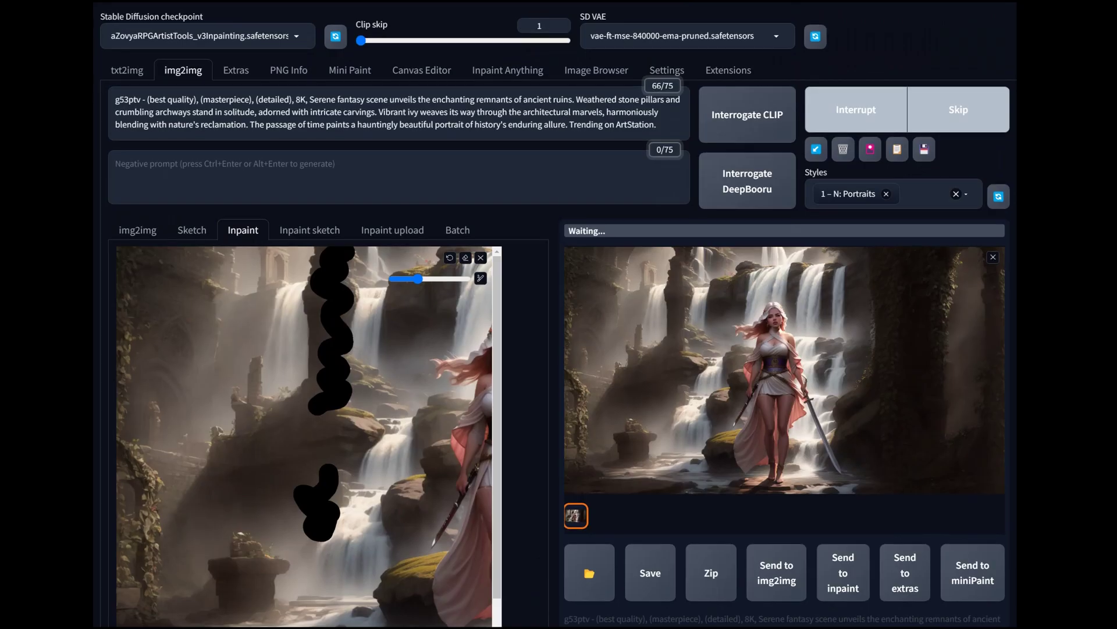
scroll(558, 314, down, 1)
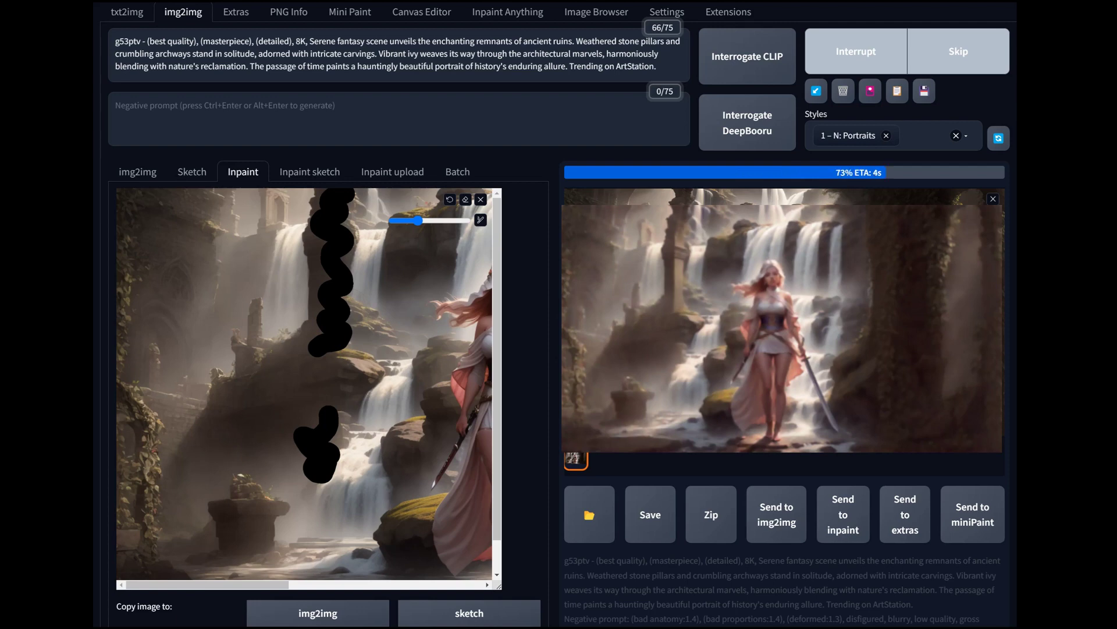
scroll(557, 315, up, 1)
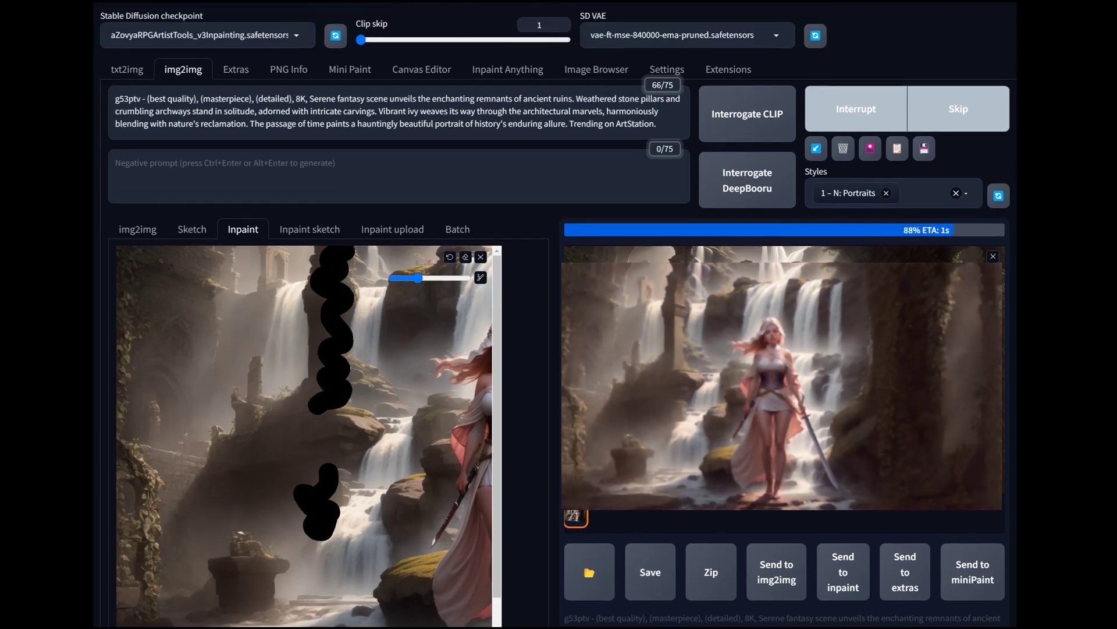
scroll(558, 314, down, 1)
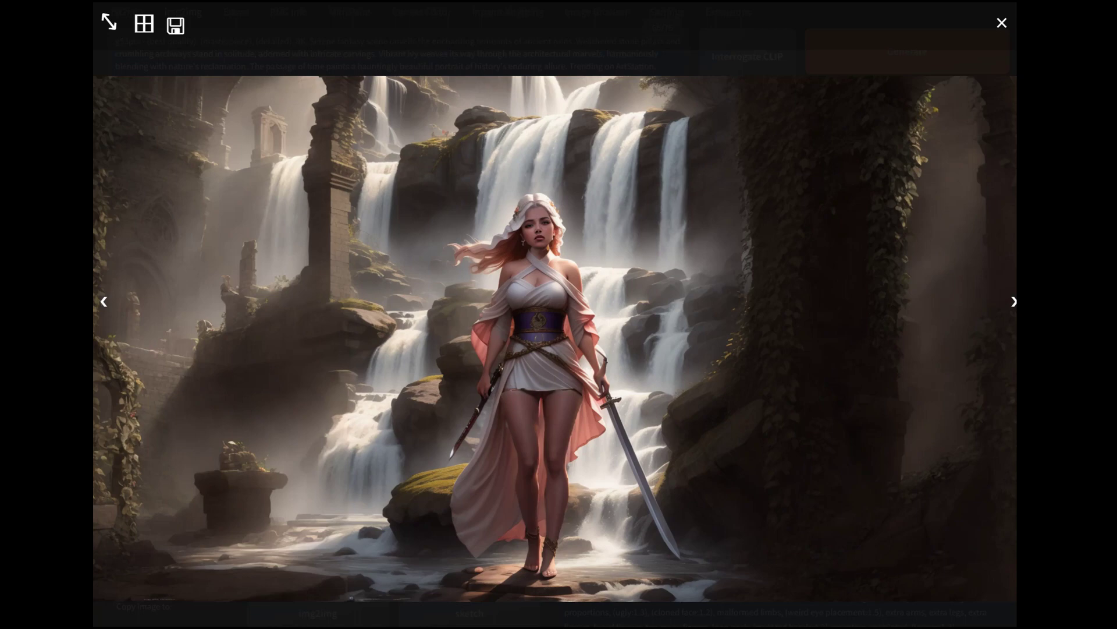
key(Escape)
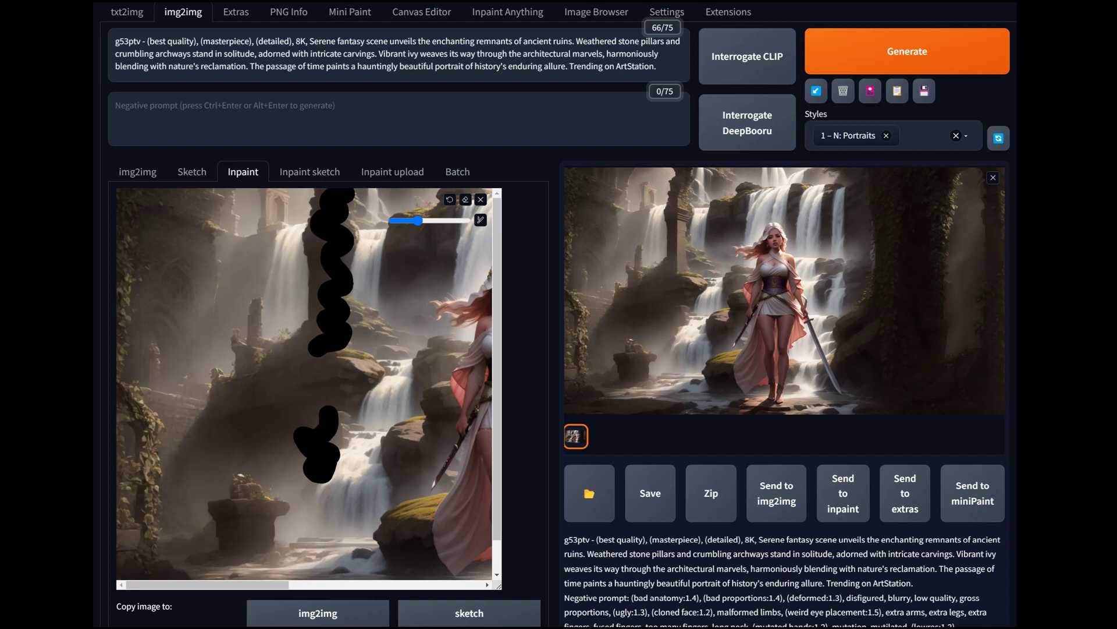
drag(487, 354, 488, 369)
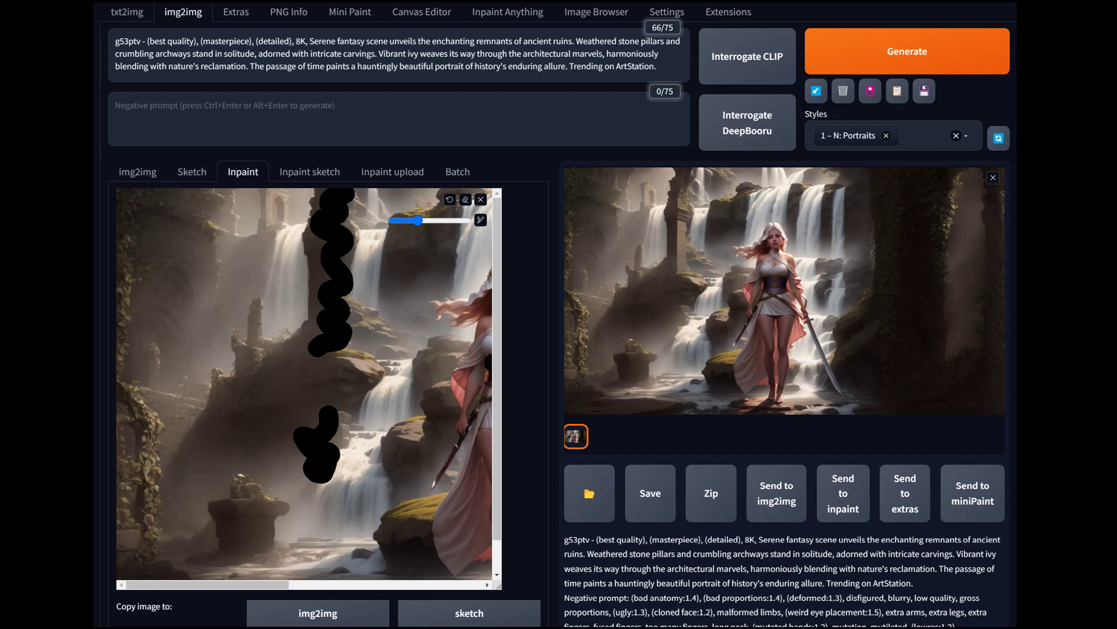